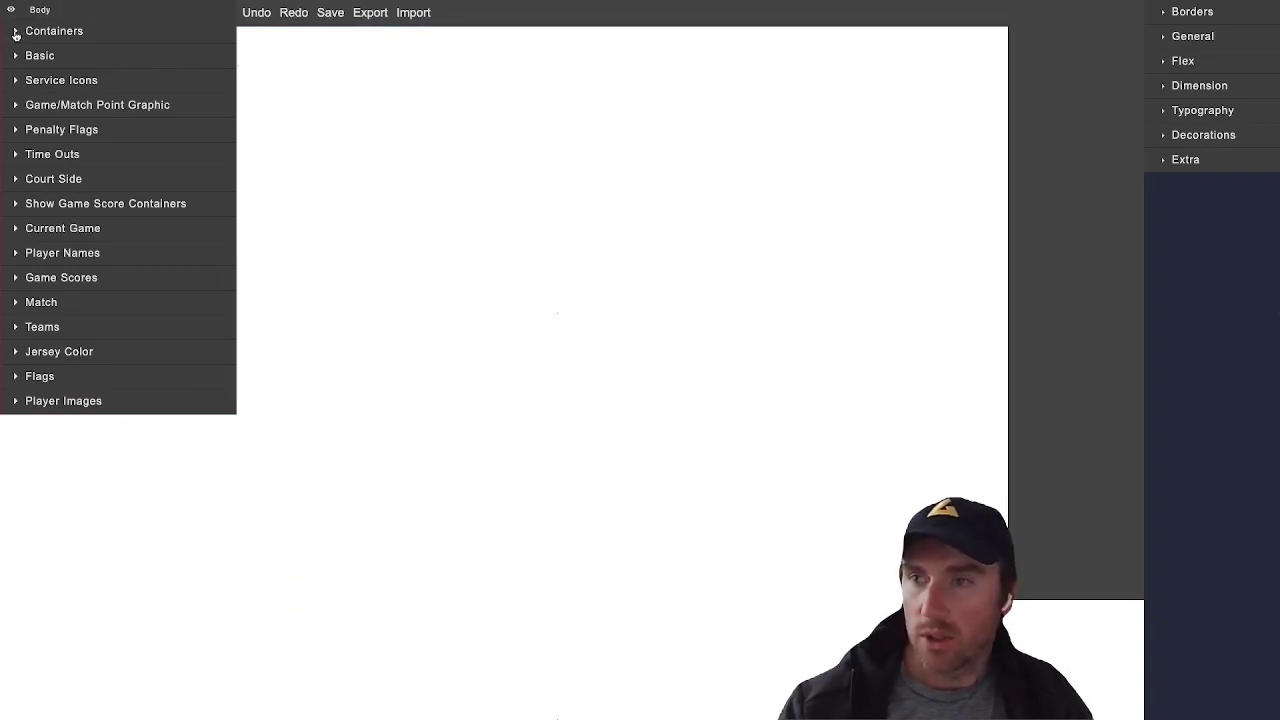
Add a row container and a column container from the Containers blocks to the empty canvas
click(16, 35)
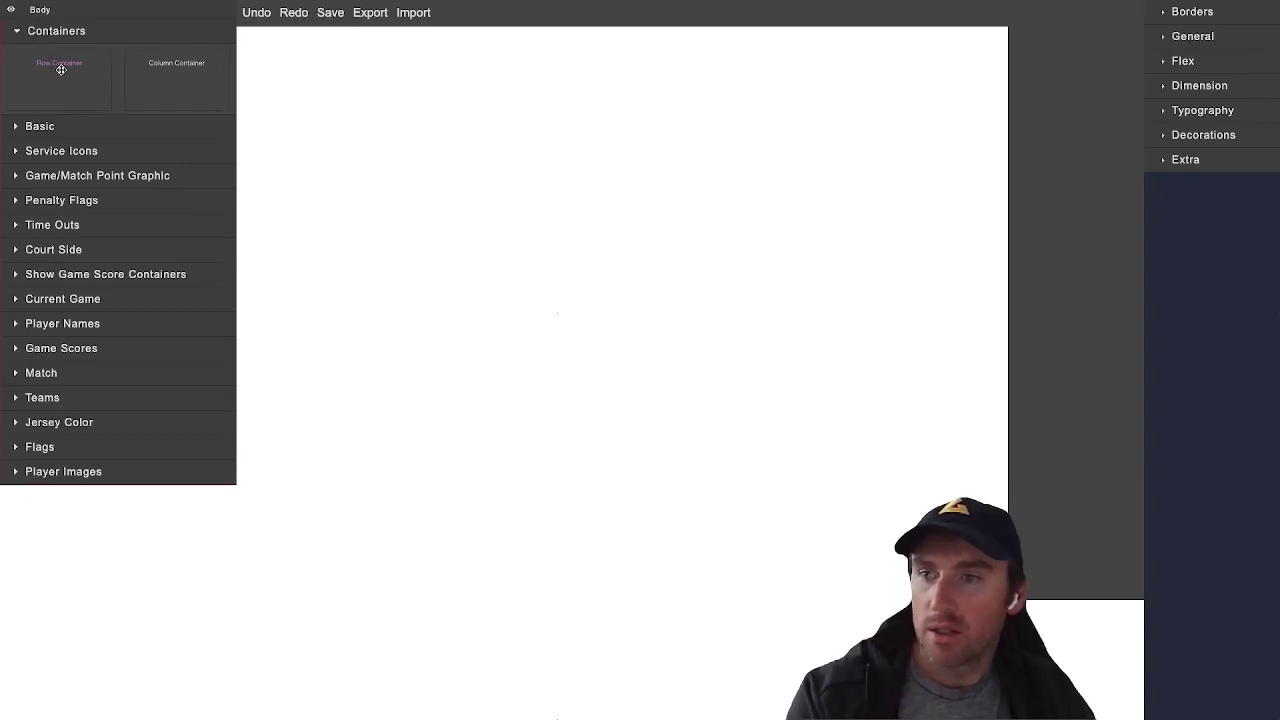
drag(53, 73, 374, 86)
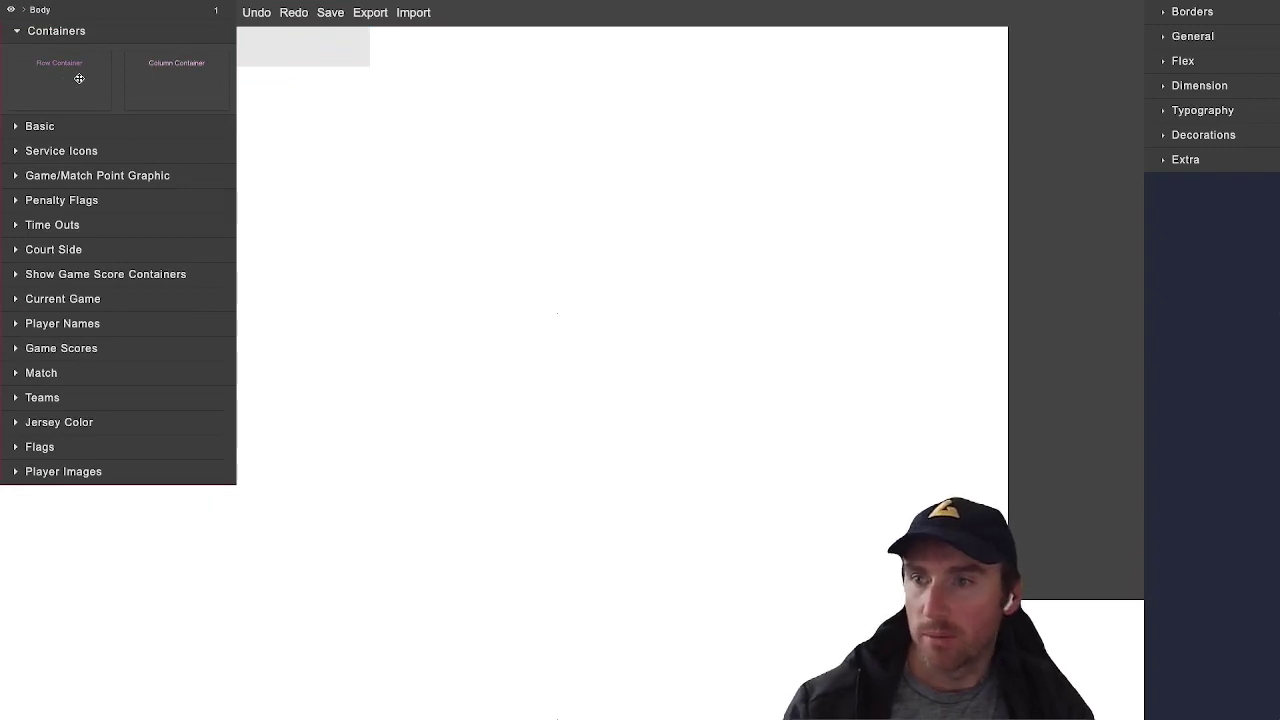
drag(151, 80, 477, 82)
Enlarge both containers into tall boxes and position them side by side, with the row container first and a gap between them
drag(263, 80, 648, 272)
drag(599, 189, 518, 166)
drag(297, 40, 323, 78)
drag(392, 102, 416, 235)
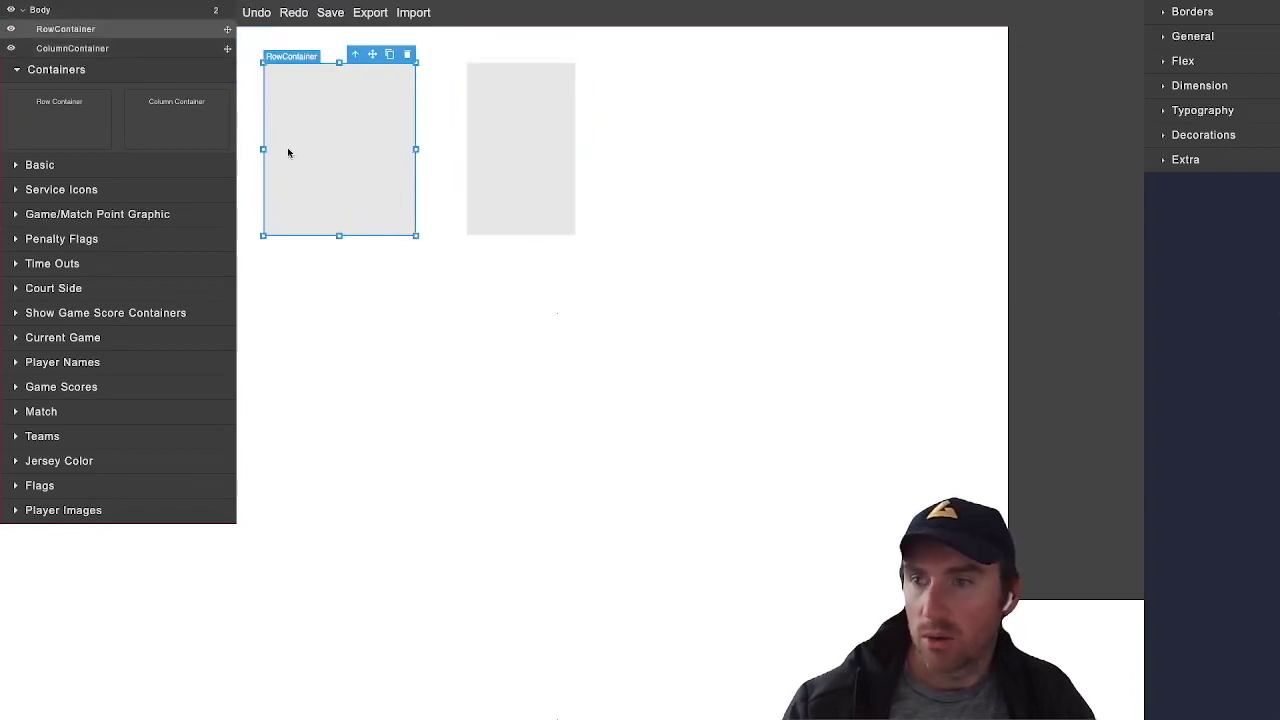
Insert two Text elements from the Basic blocks next to each other inside the row container
click(18, 166)
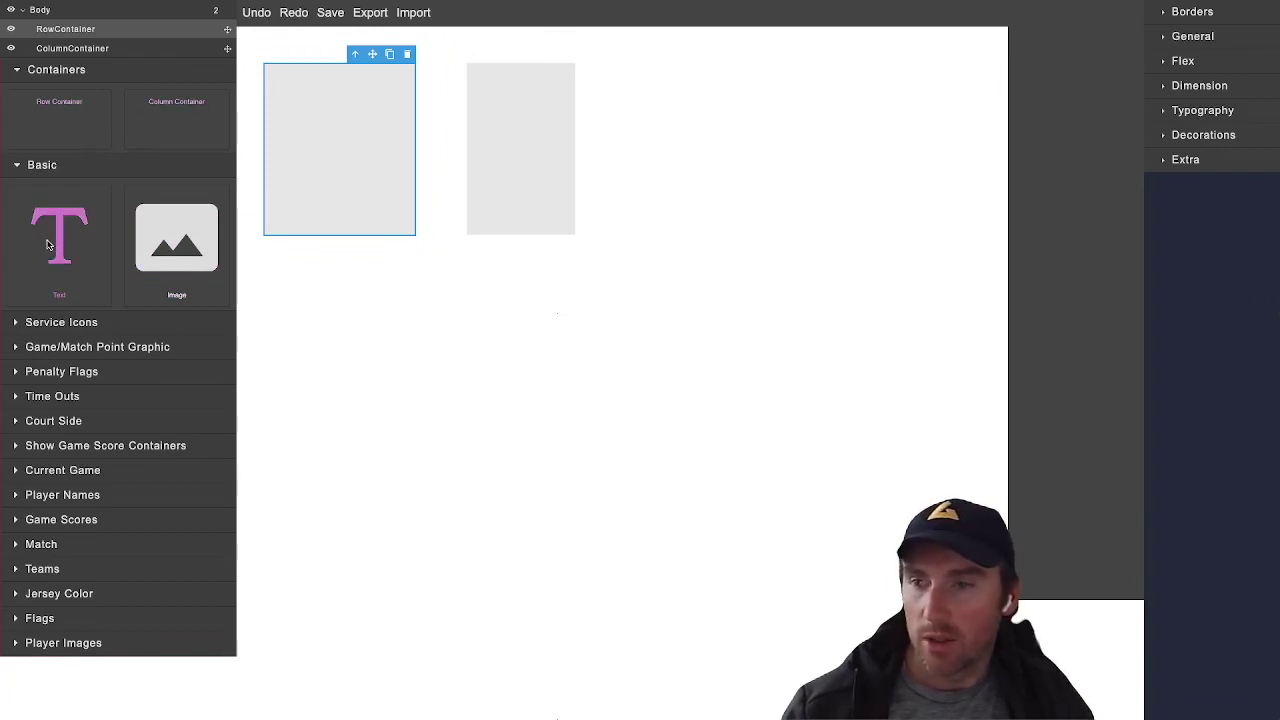
drag(46, 245, 300, 142)
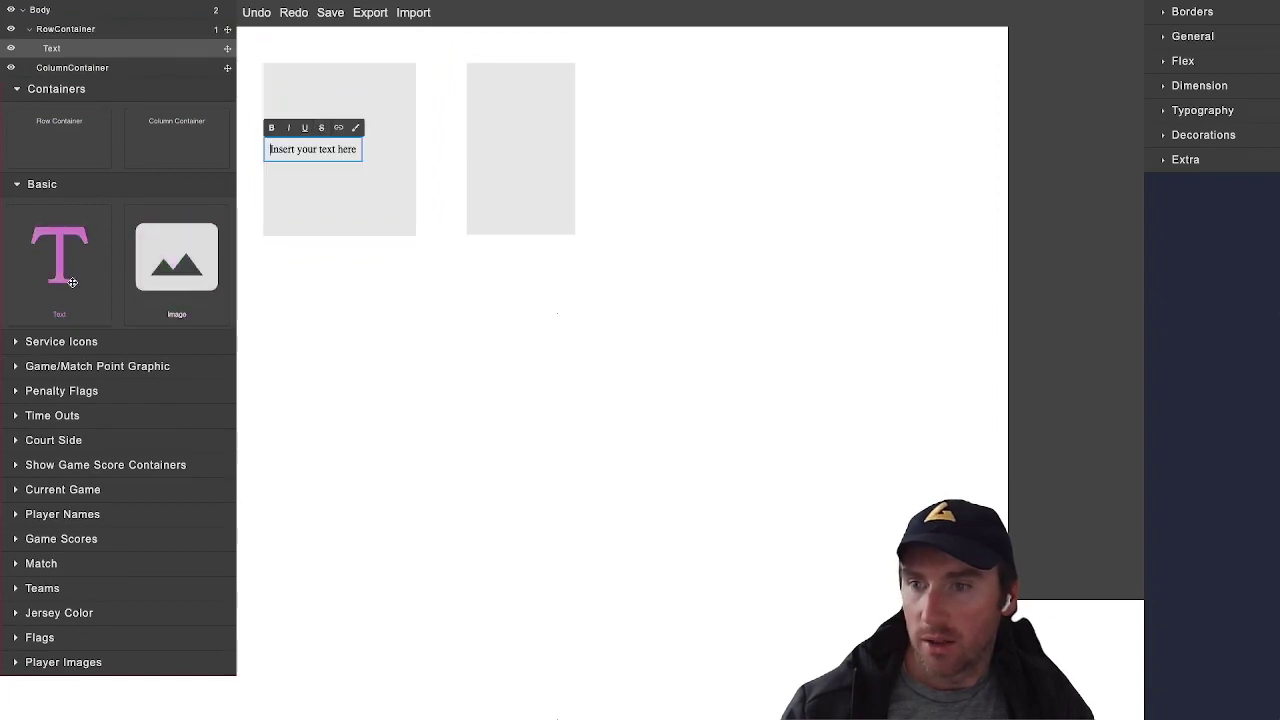
drag(71, 282, 347, 194)
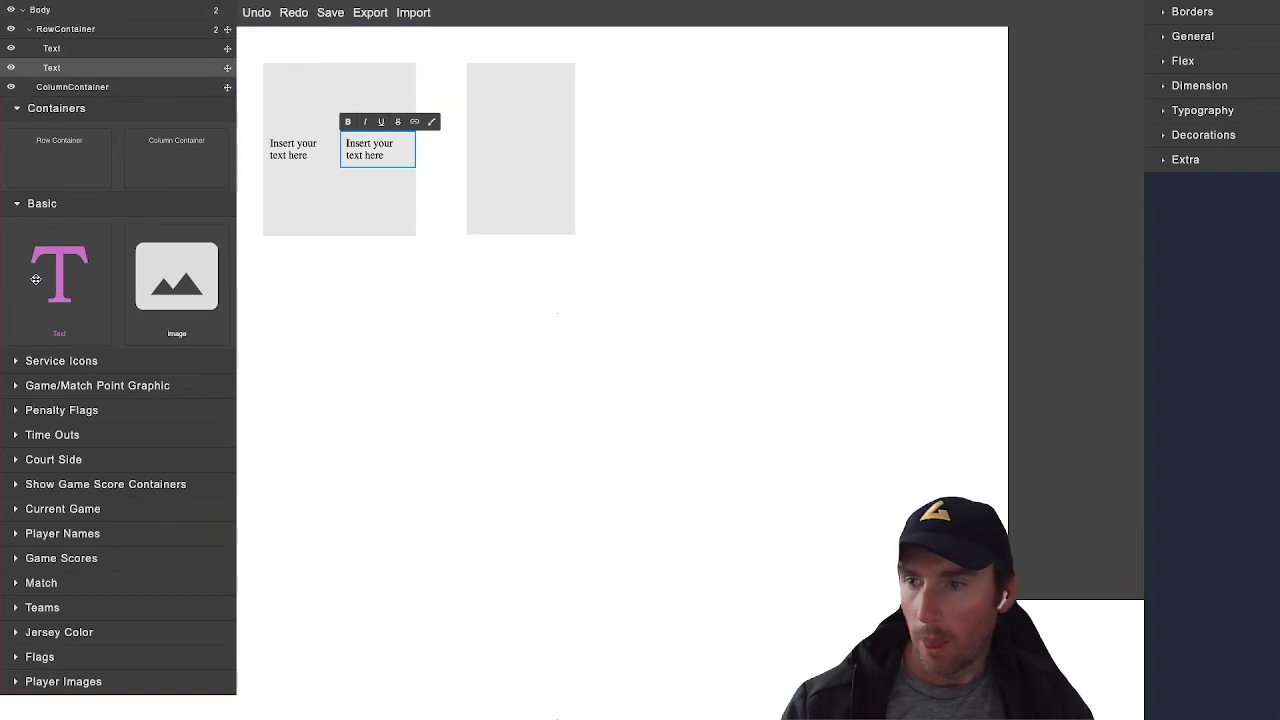
Insert two Text elements inside the column container
click(68, 273)
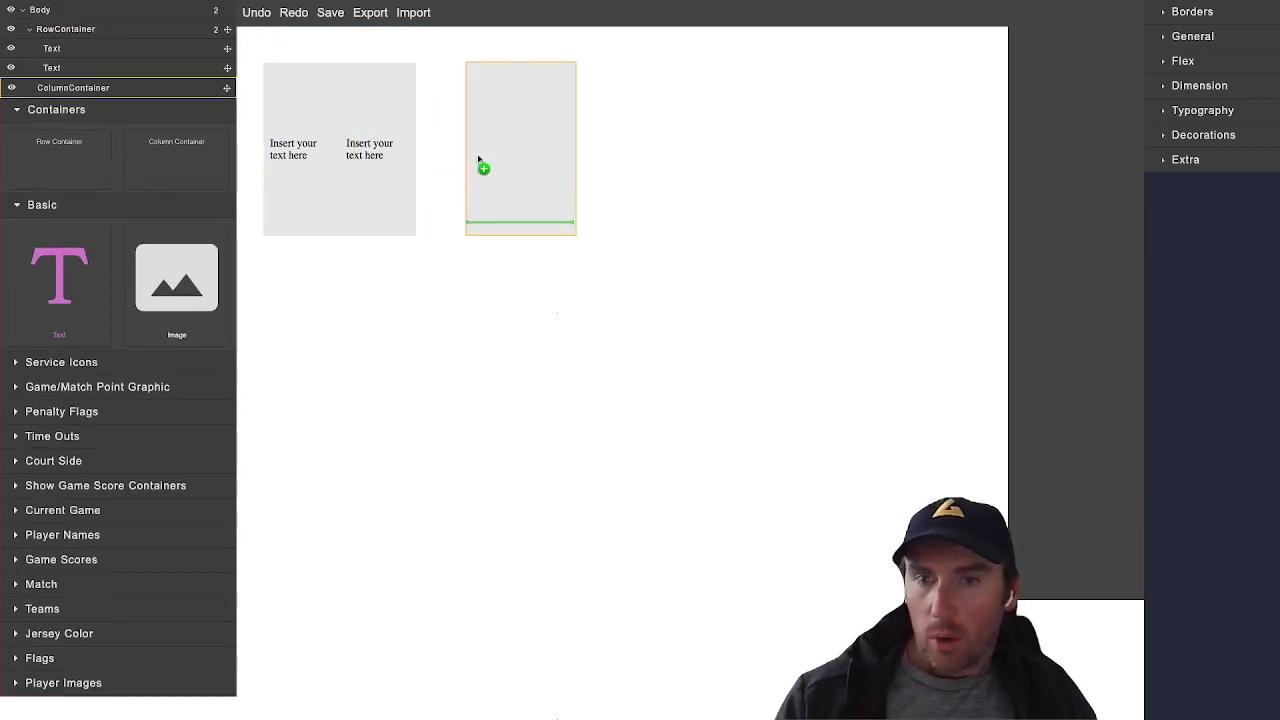
drag(484, 152, 470, 165)
drag(57, 282, 534, 195)
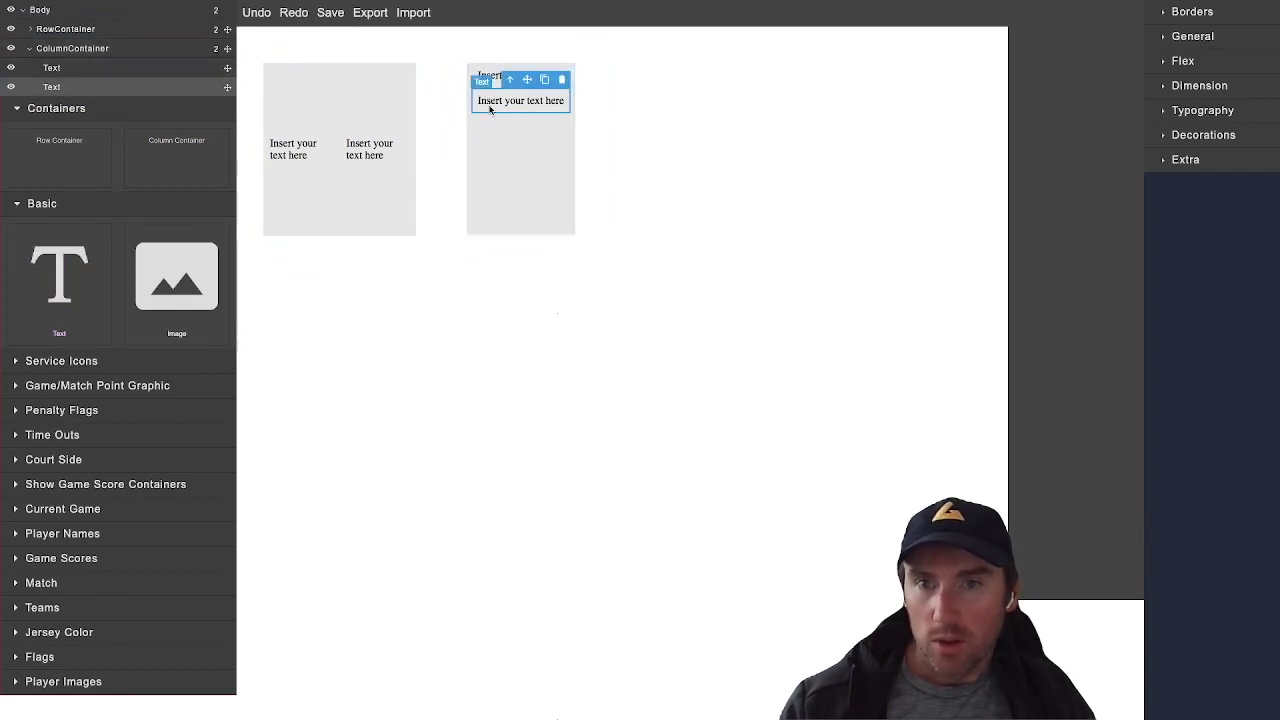
Replace the content of the second text element in the row container with "tttt"
click(309, 158)
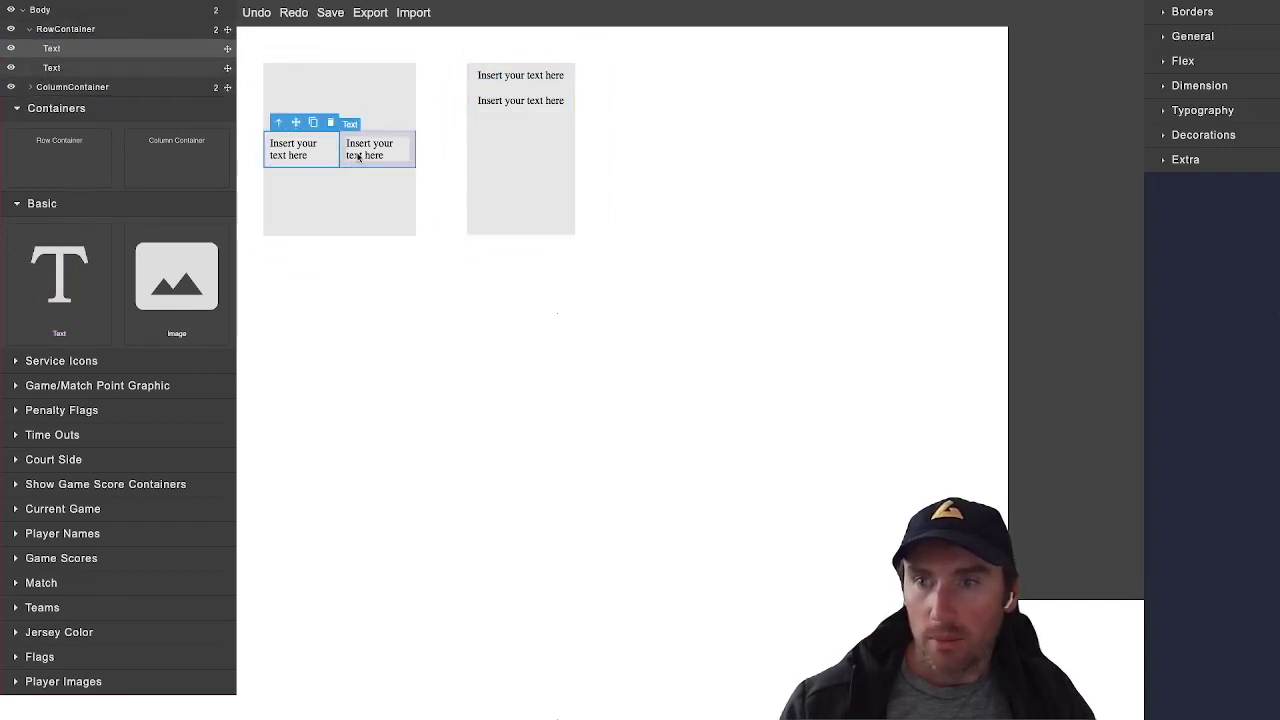
click(369, 157)
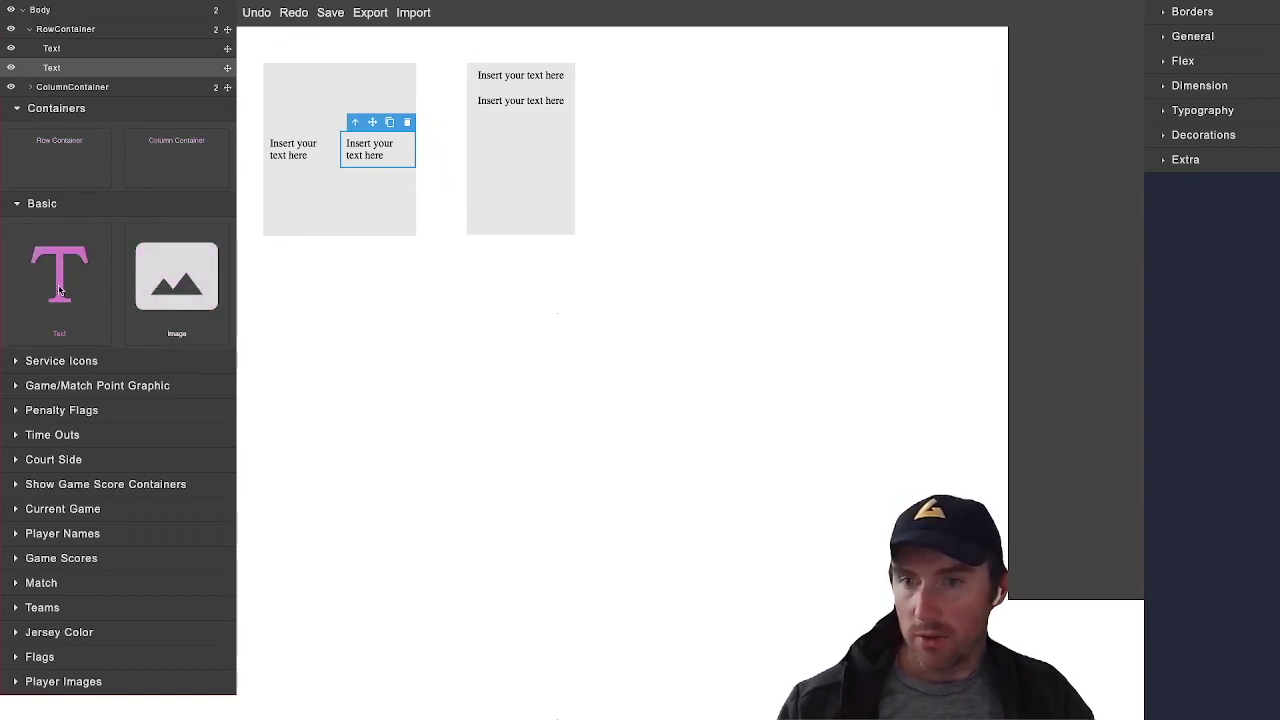
click(355, 157)
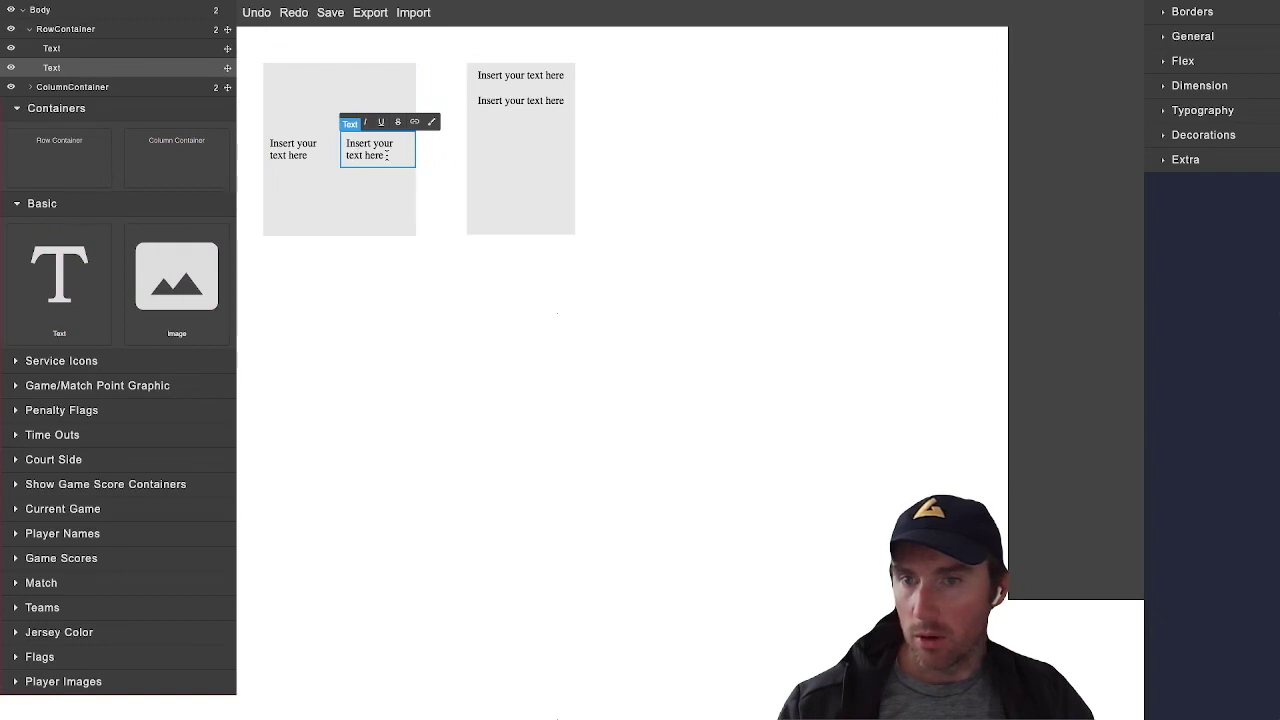
drag(380, 155, 343, 133)
text(tttt)
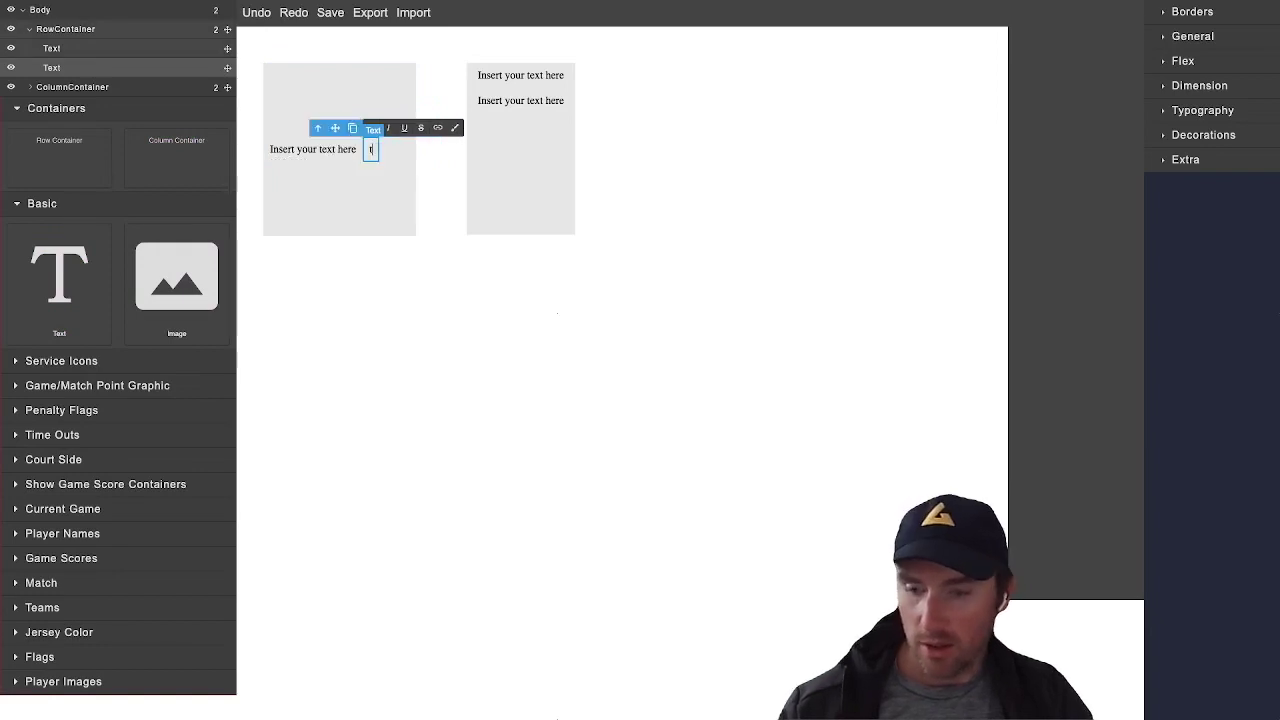
click(341, 192)
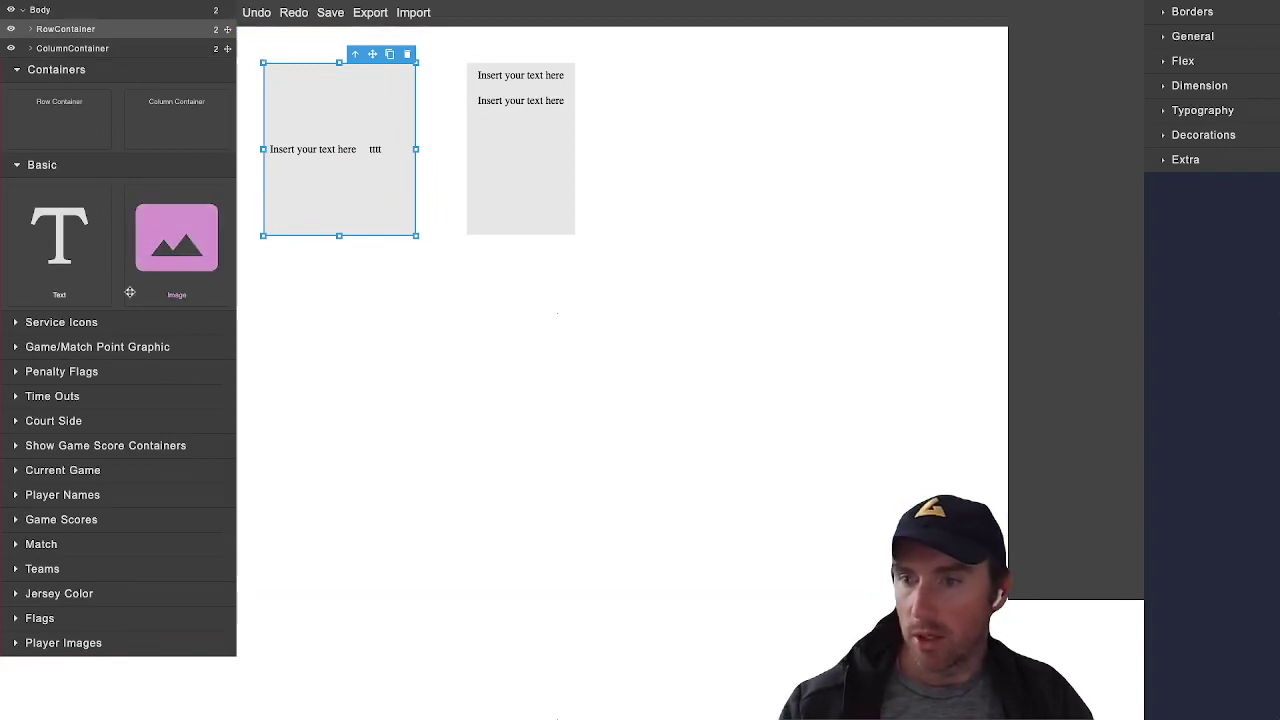
Add a Custom Service Icon A block to the row container and move the "Insert your text here" element inside it
click(15, 165)
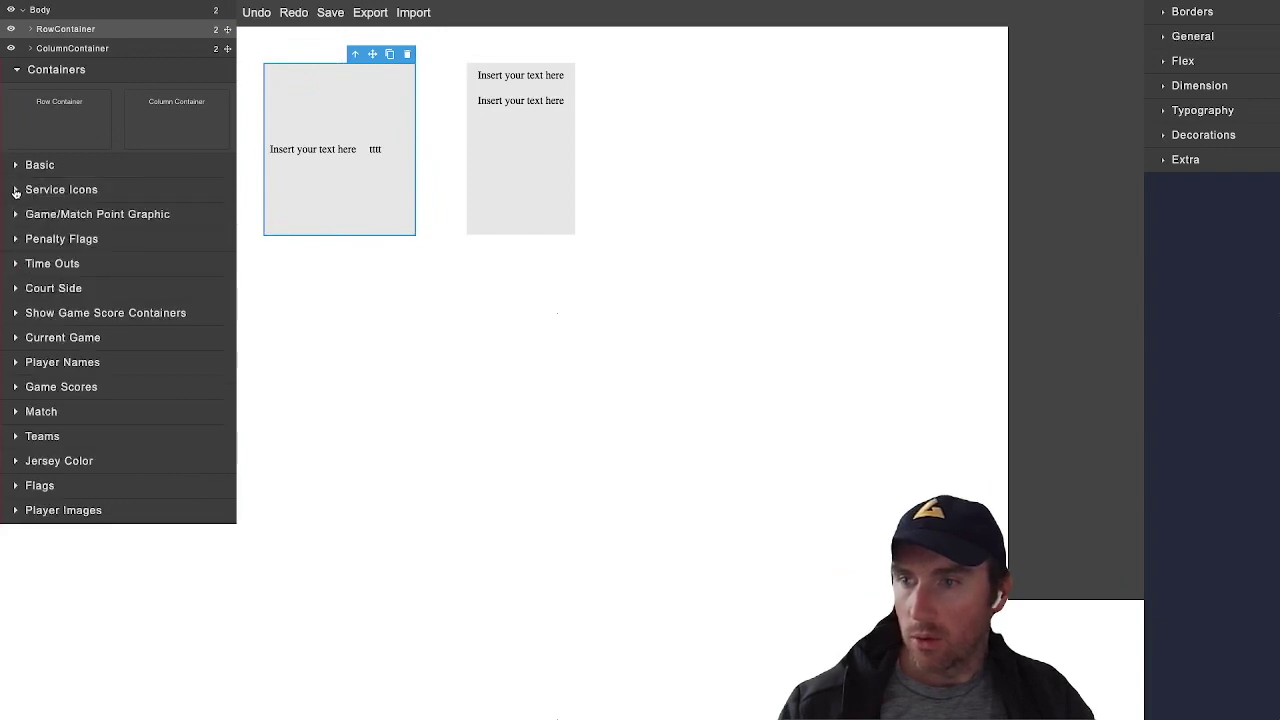
click(16, 190)
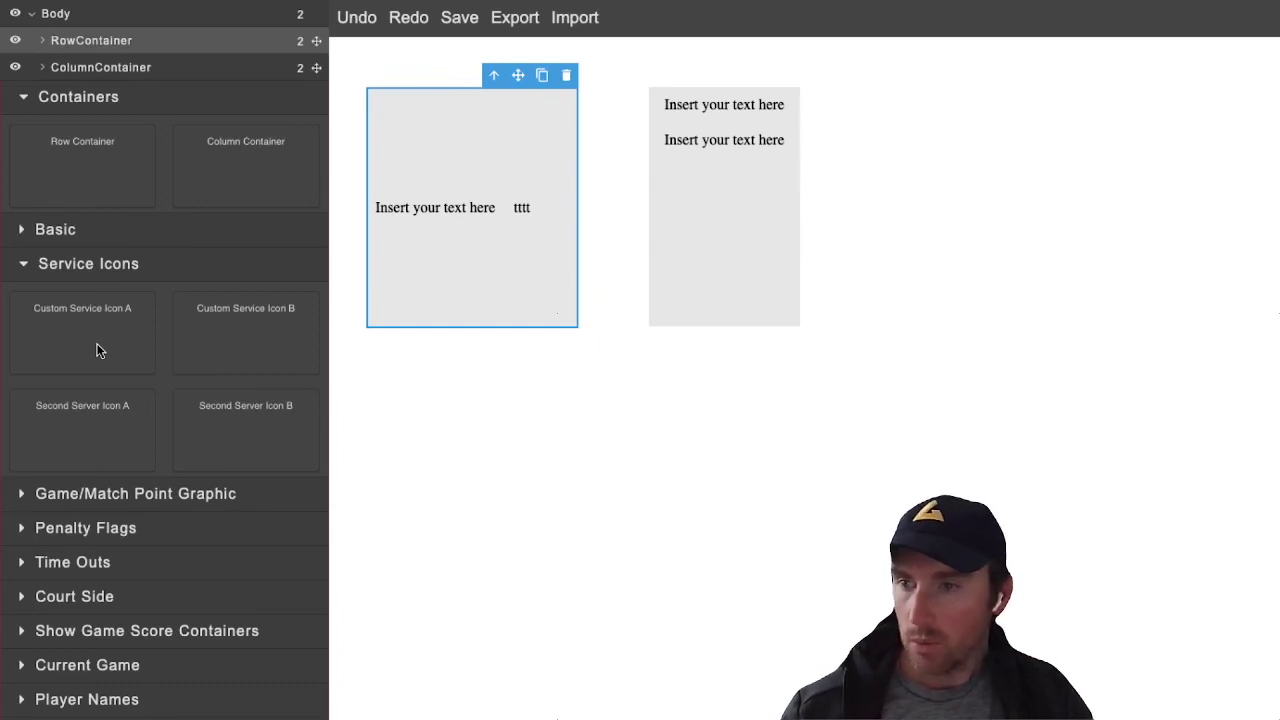
drag(85, 329, 262, 320)
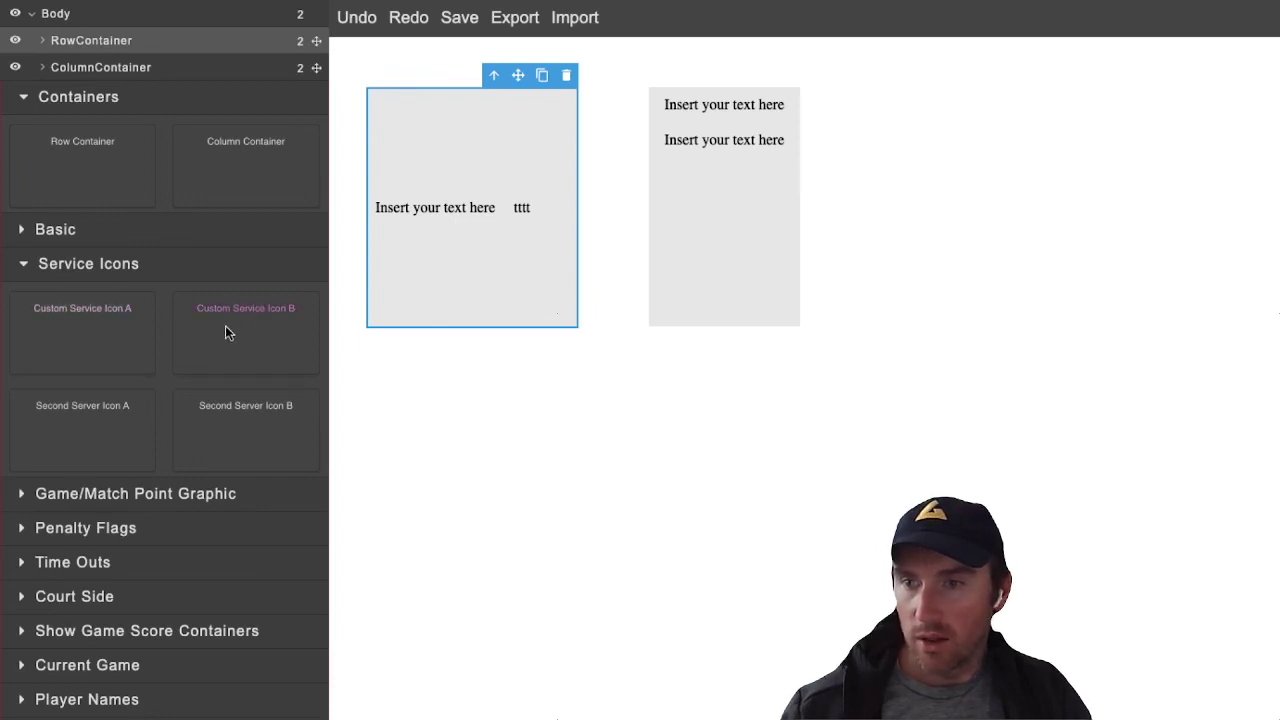
drag(100, 334, 503, 274)
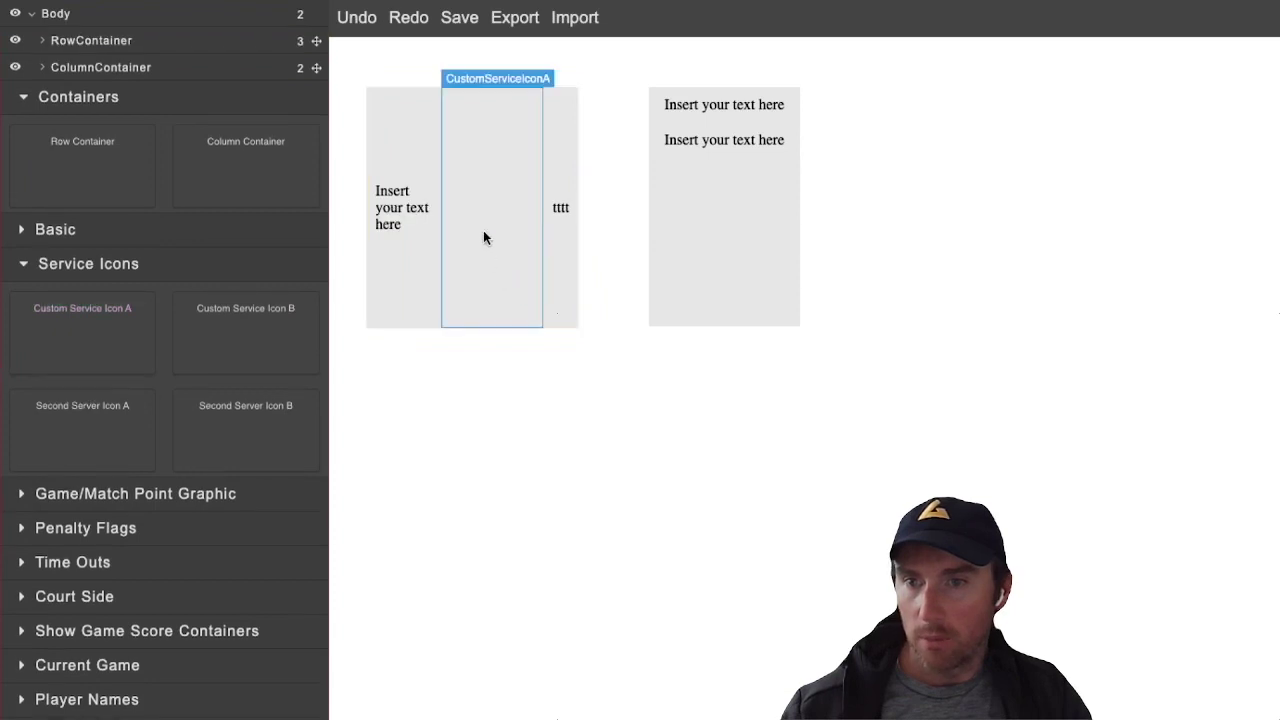
drag(386, 214, 515, 217)
click(440, 262)
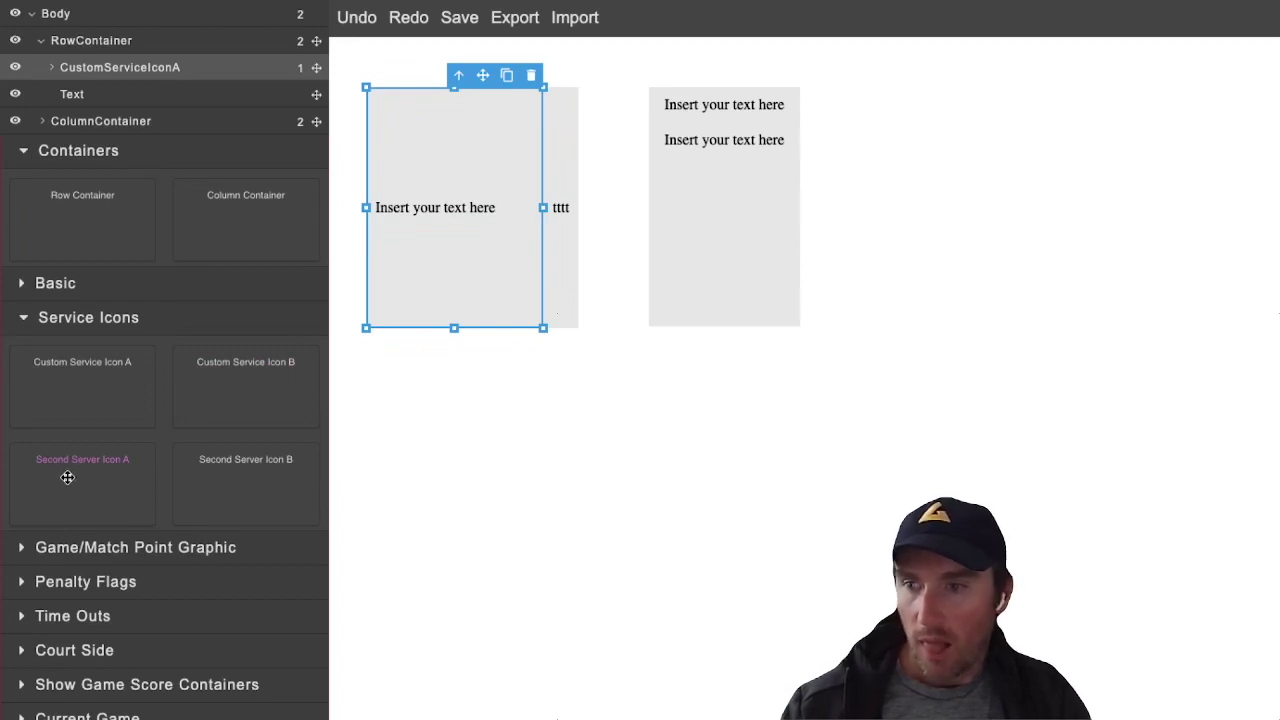
Add a Second Server Icon A block to the row container and move the "tttt" text inside it
mouse_move(70, 479)
mouse_down()
mouse_move(269, 320)
mouse_move(545, 223)
mouse_up()
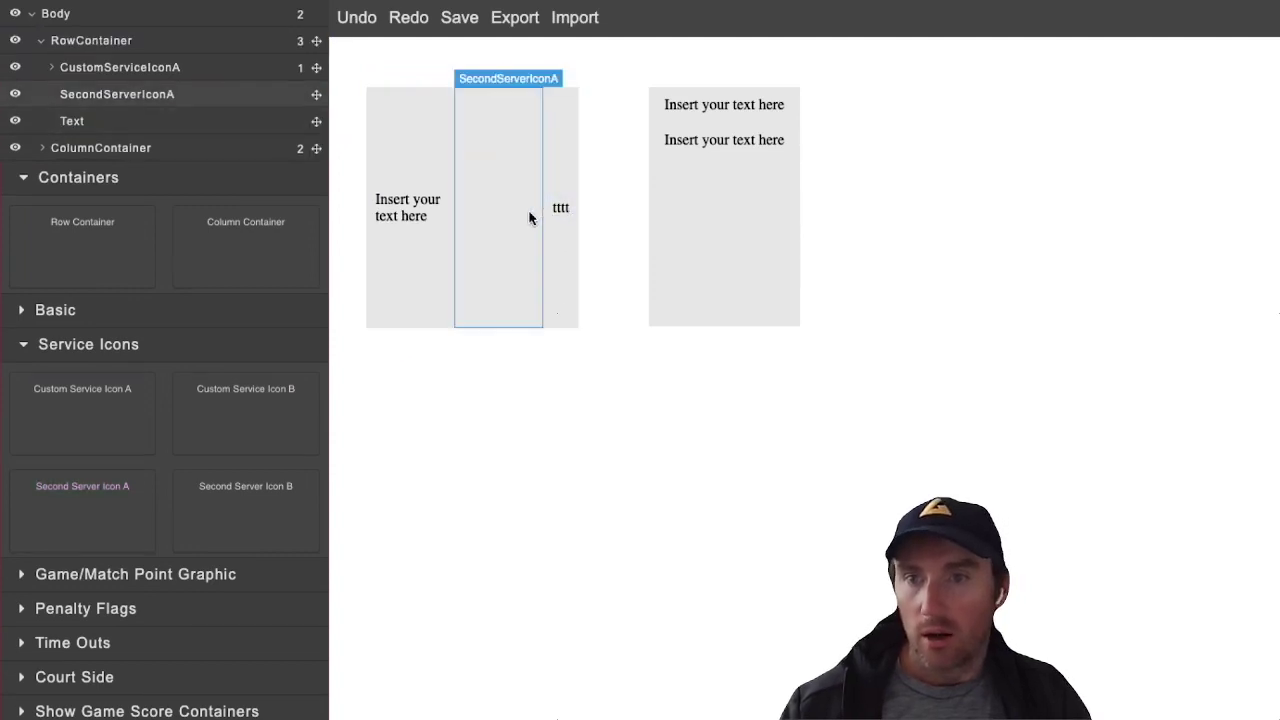
click(528, 214)
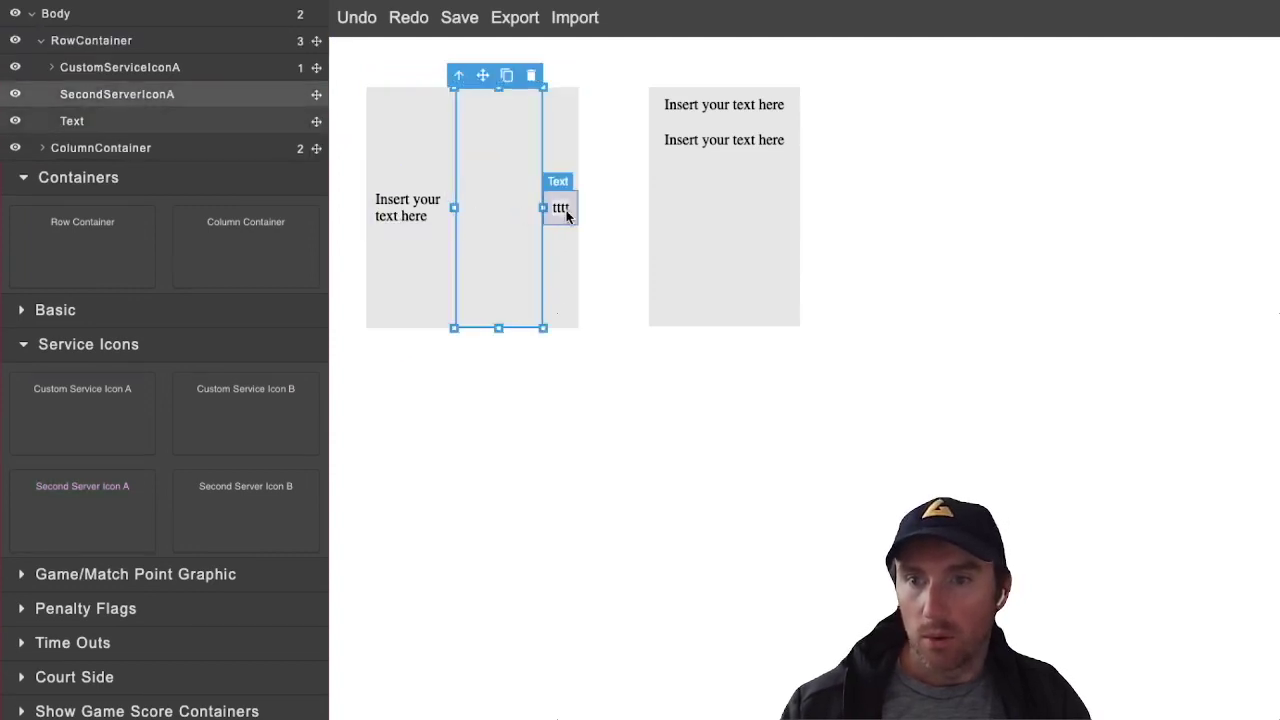
drag(566, 210, 495, 212)
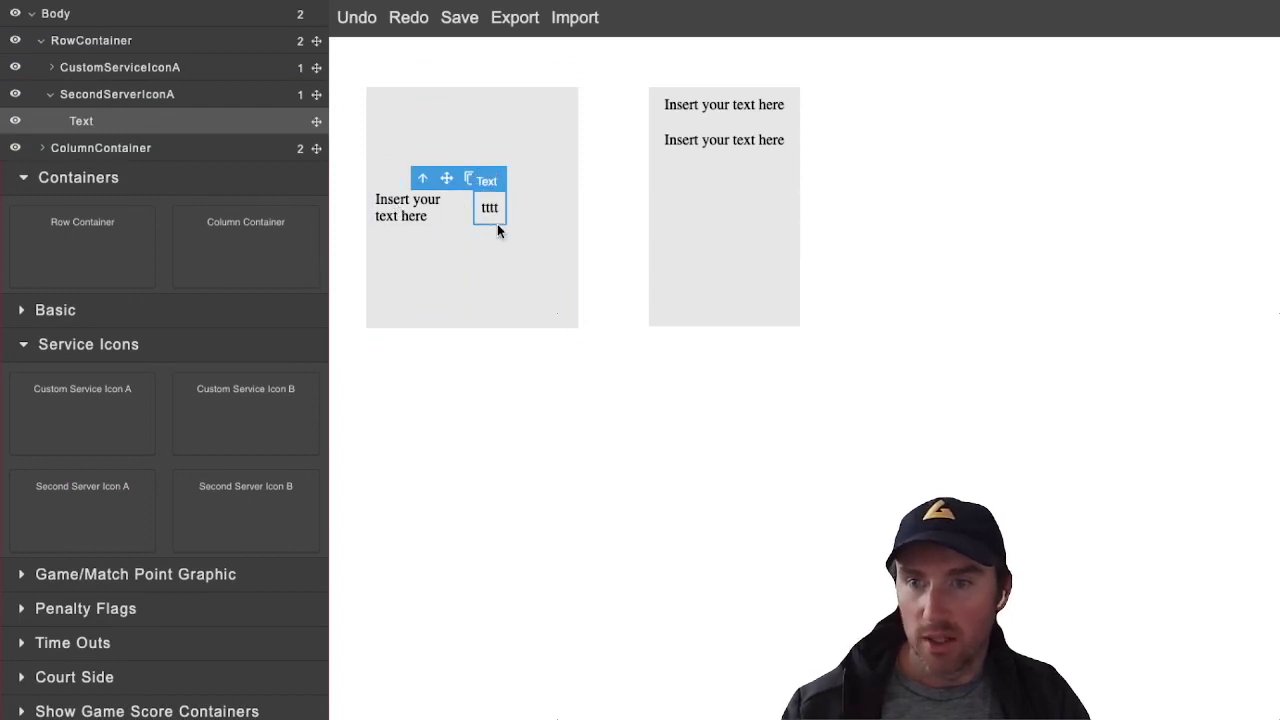
click(496, 255)
click(445, 264)
click(519, 271)
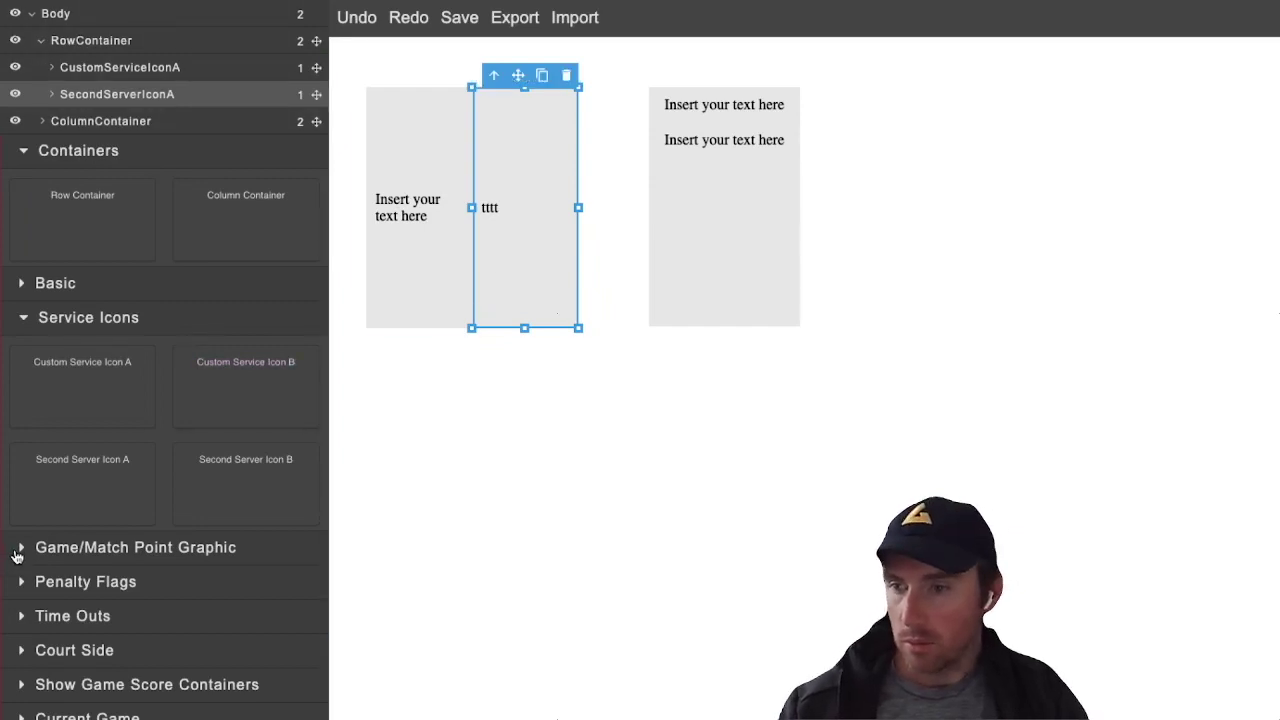
Examine the available blocks in the Game/Match Point Graphic, Penalty Flags and Time Outs categories
click(14, 322)
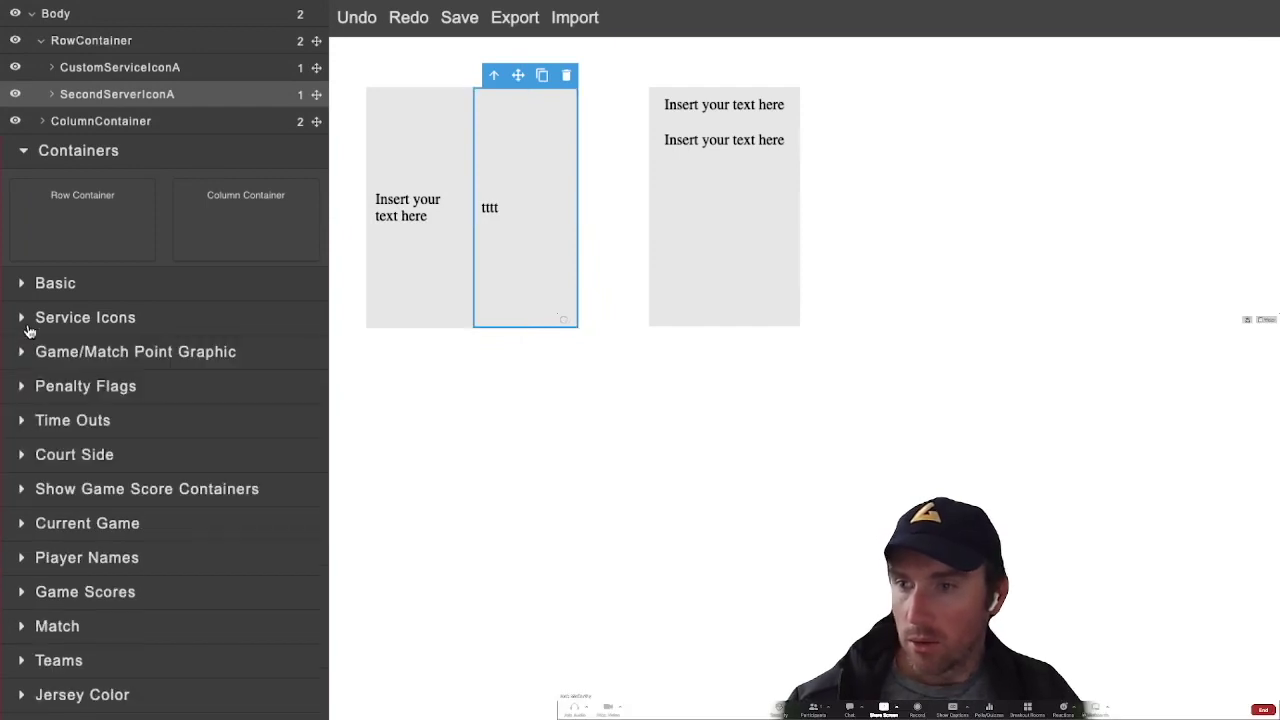
click(20, 356)
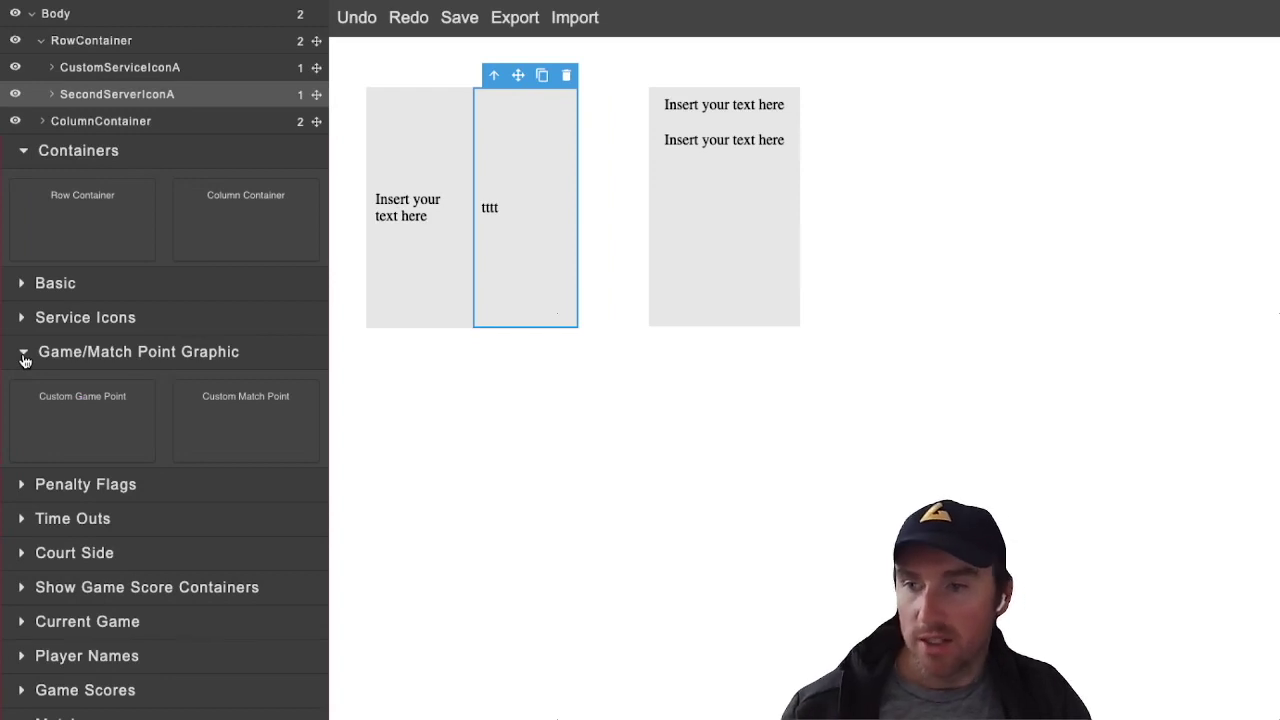
click(24, 358)
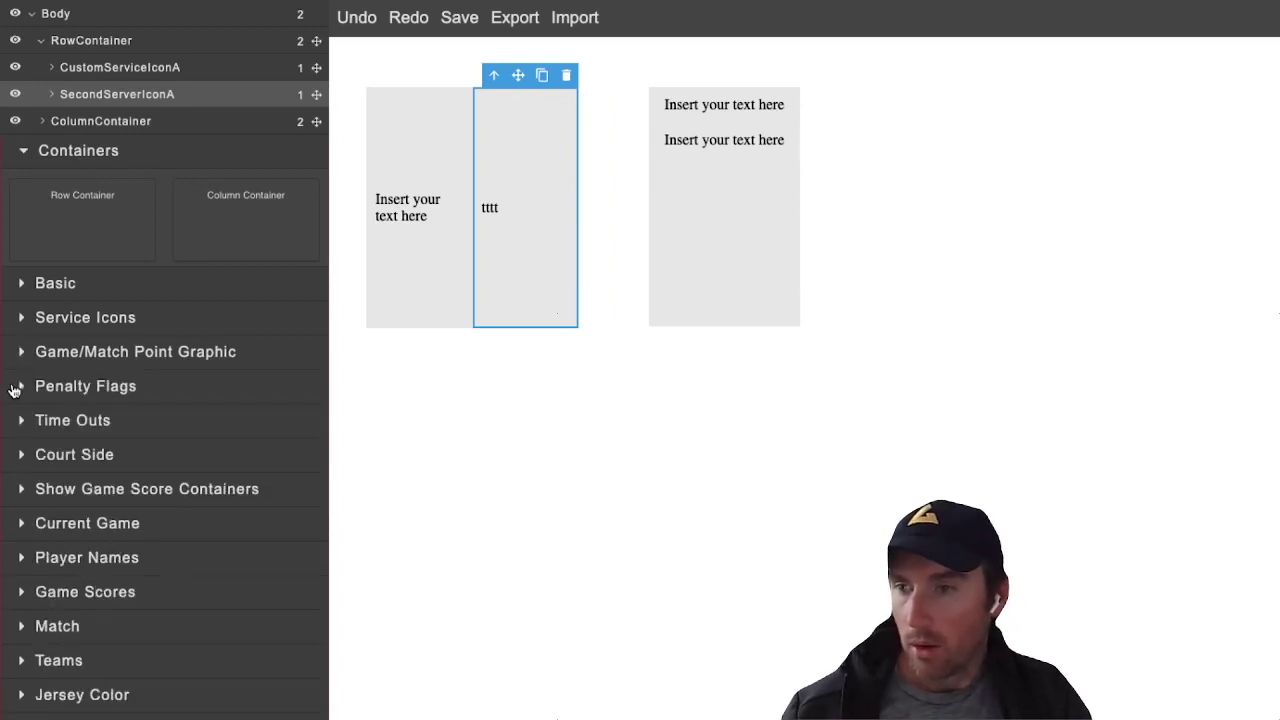
click(22, 389)
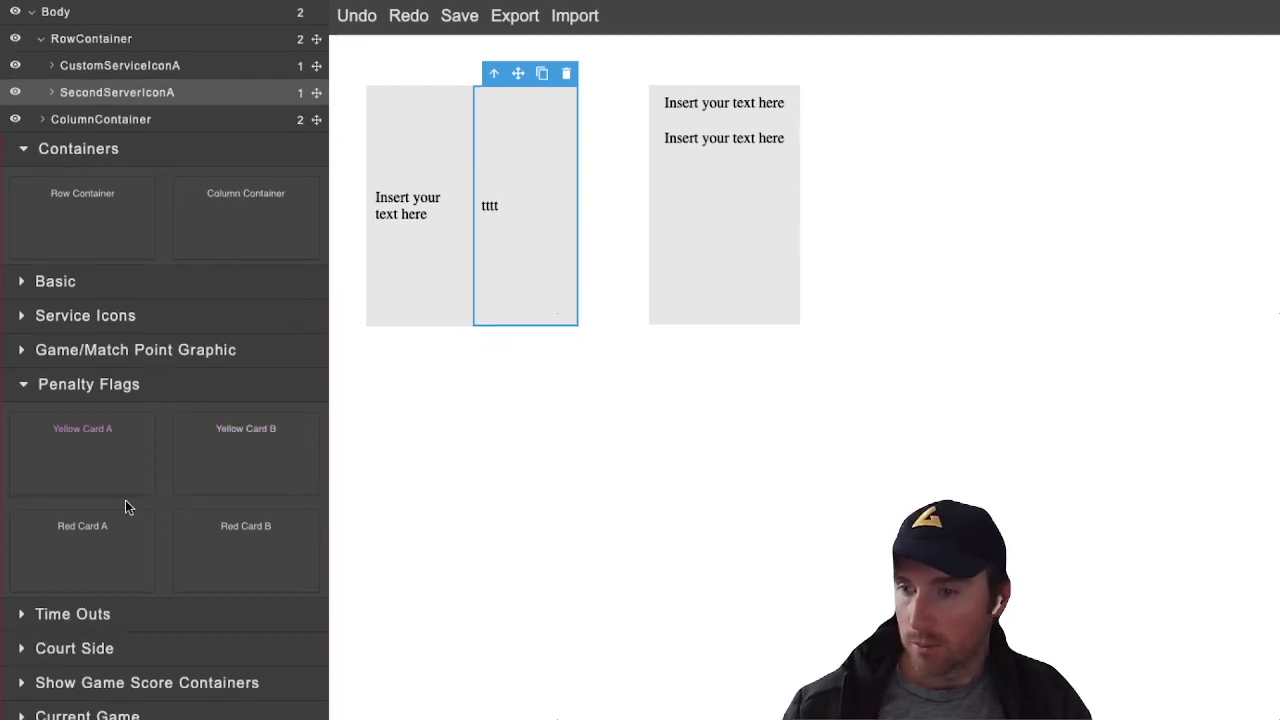
click(24, 618)
scroll(60, 630, down, 2)
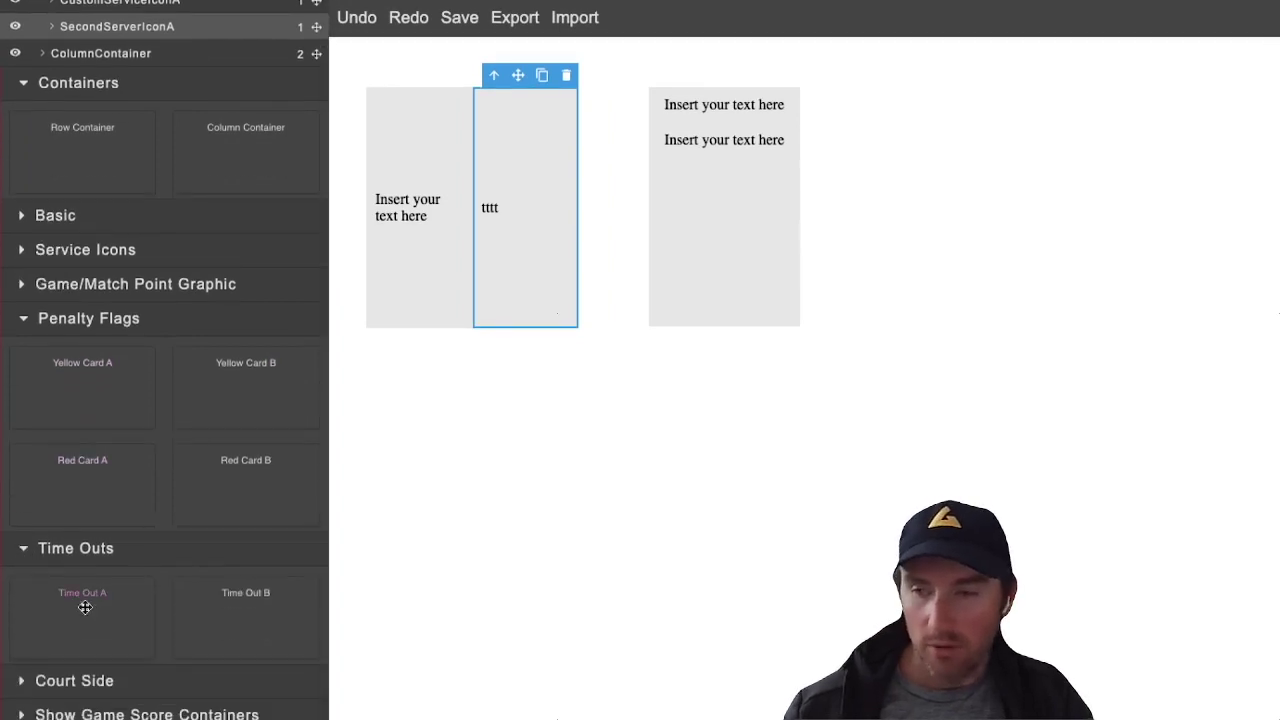
scroll(37, 426, down, 1)
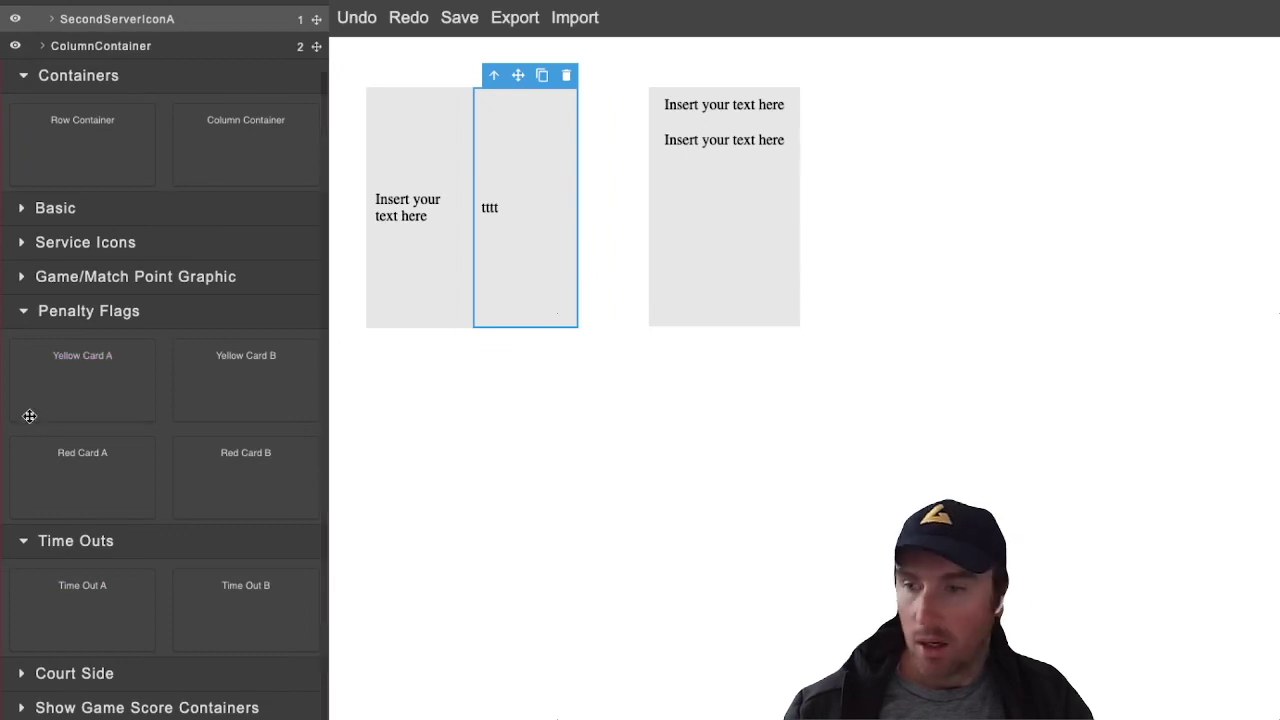
click(23, 313)
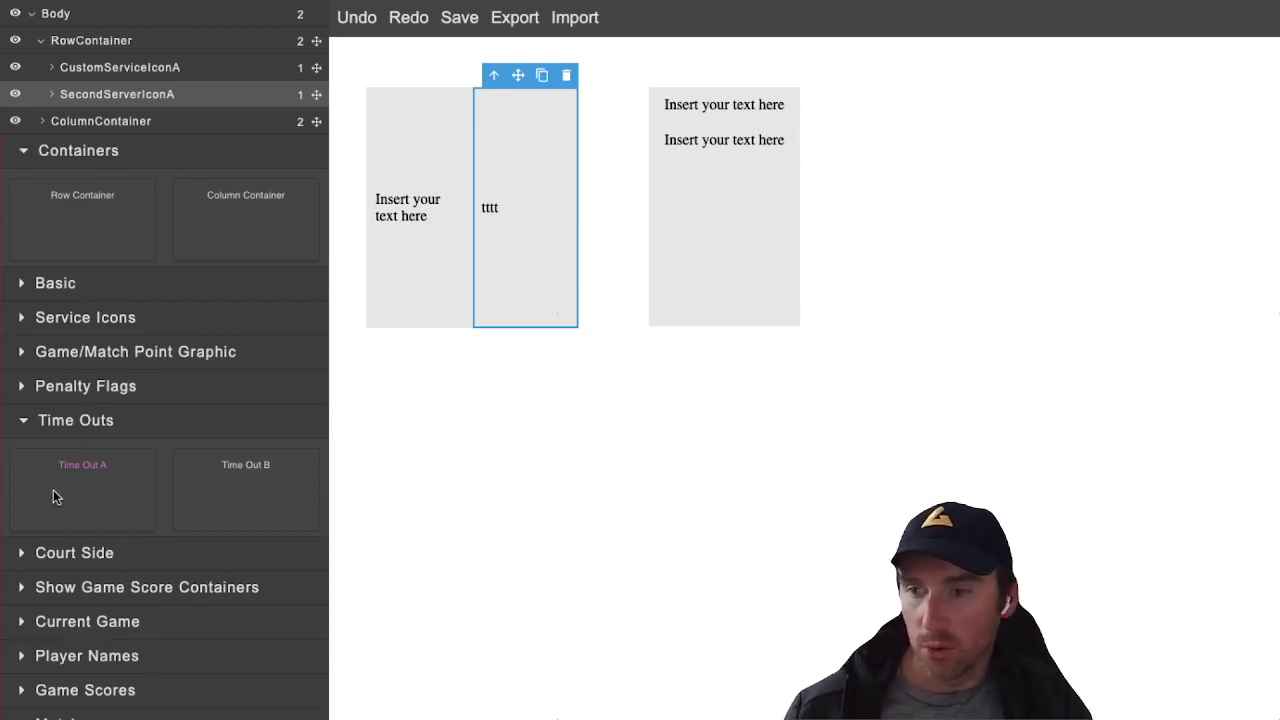
Review the blocks offered in the Court Side and Show Game Score Containers categories
click(22, 555)
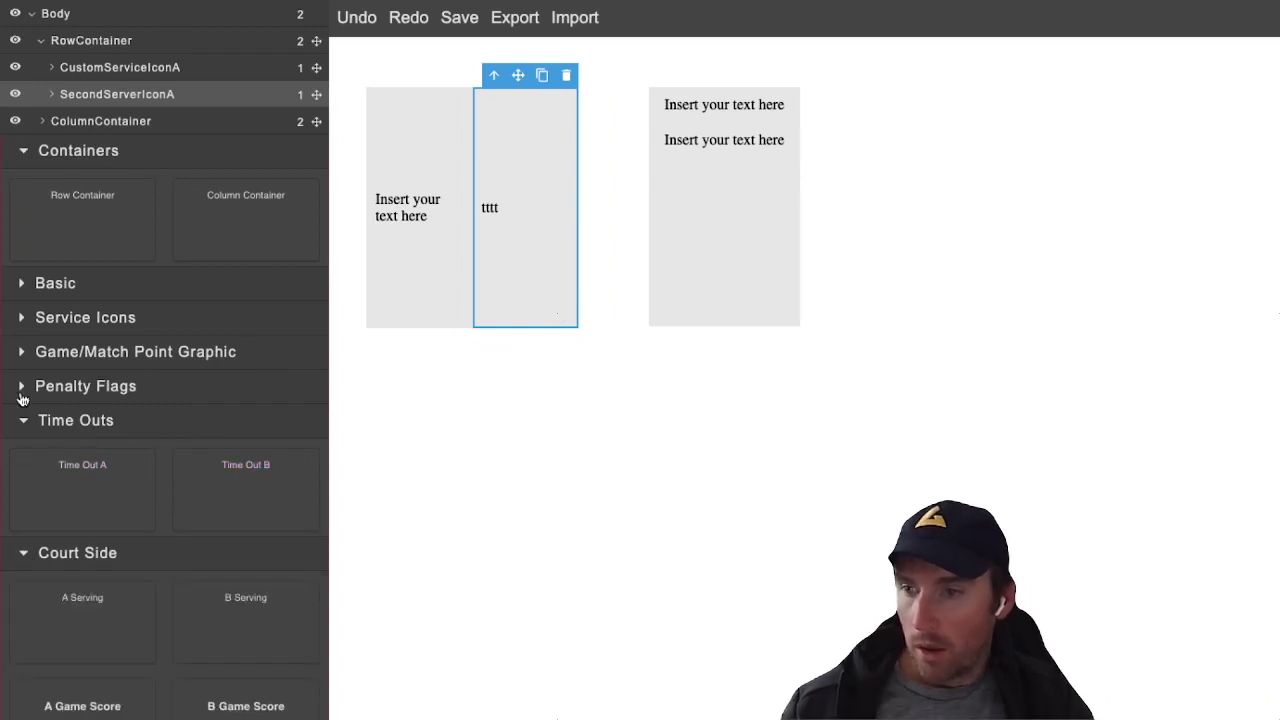
click(24, 420)
click(22, 152)
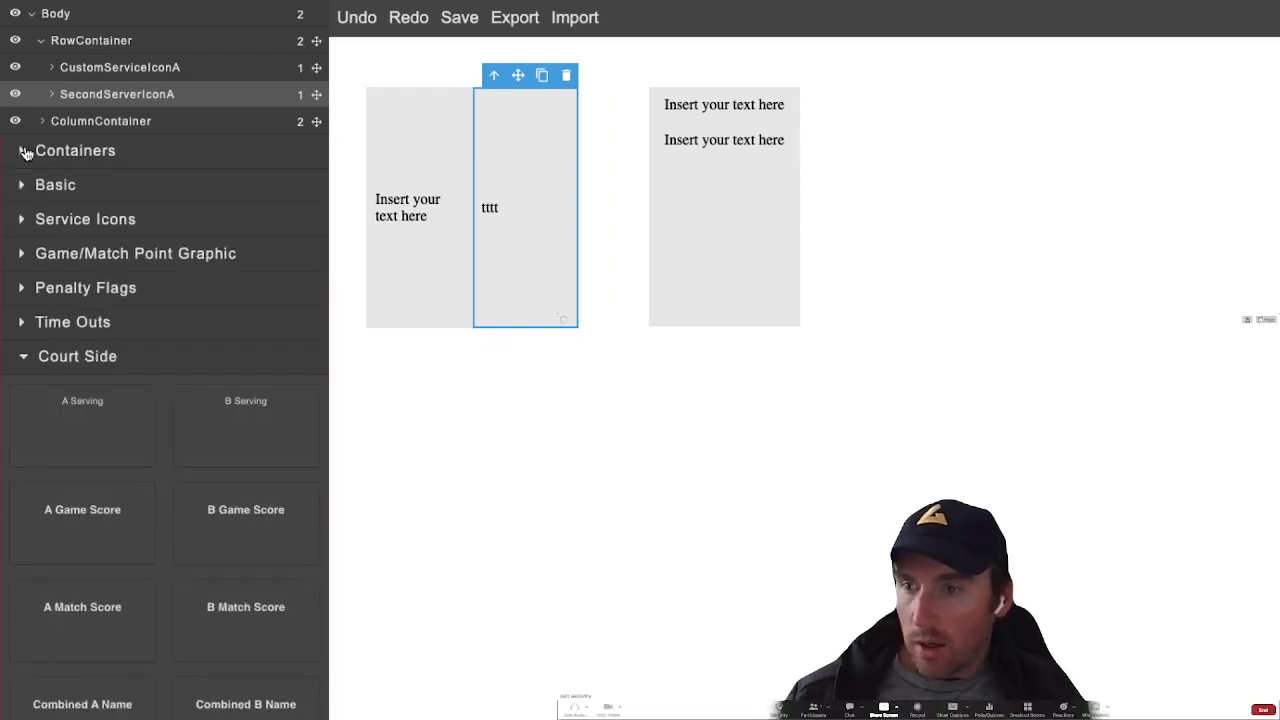
scroll(120, 434, down, 1)
scroll(131, 440, down, 1)
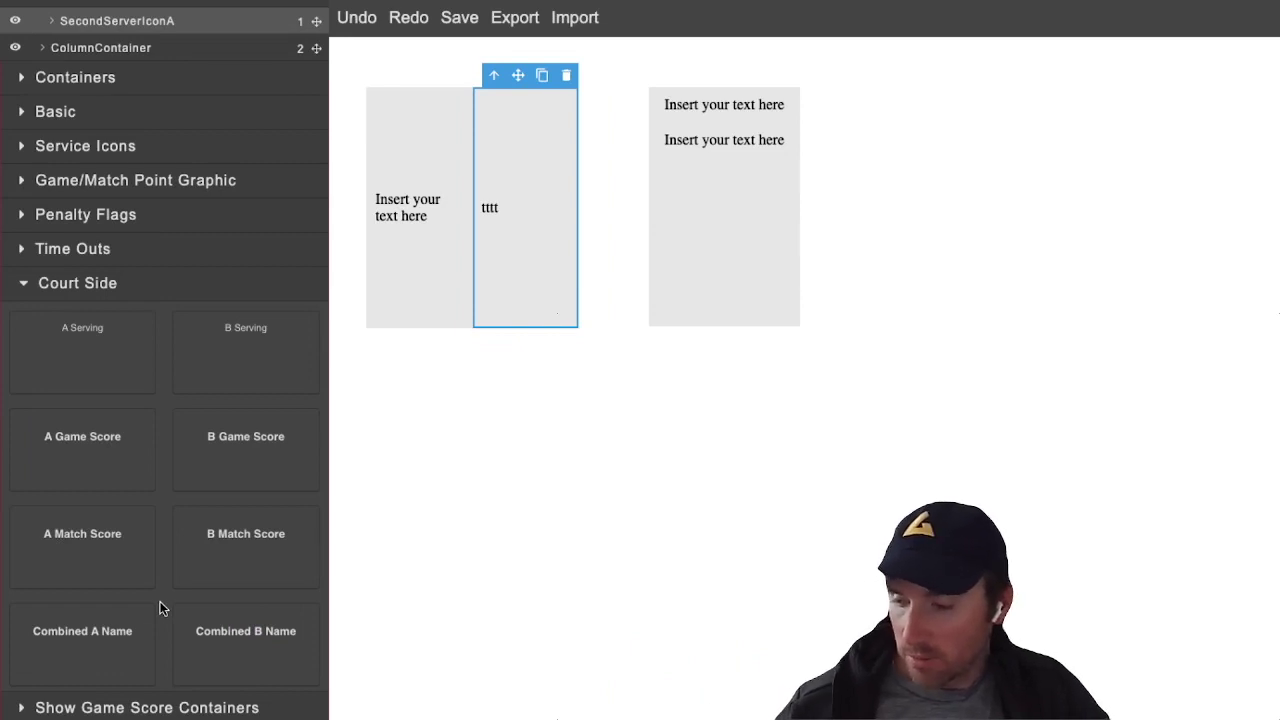
click(23, 287)
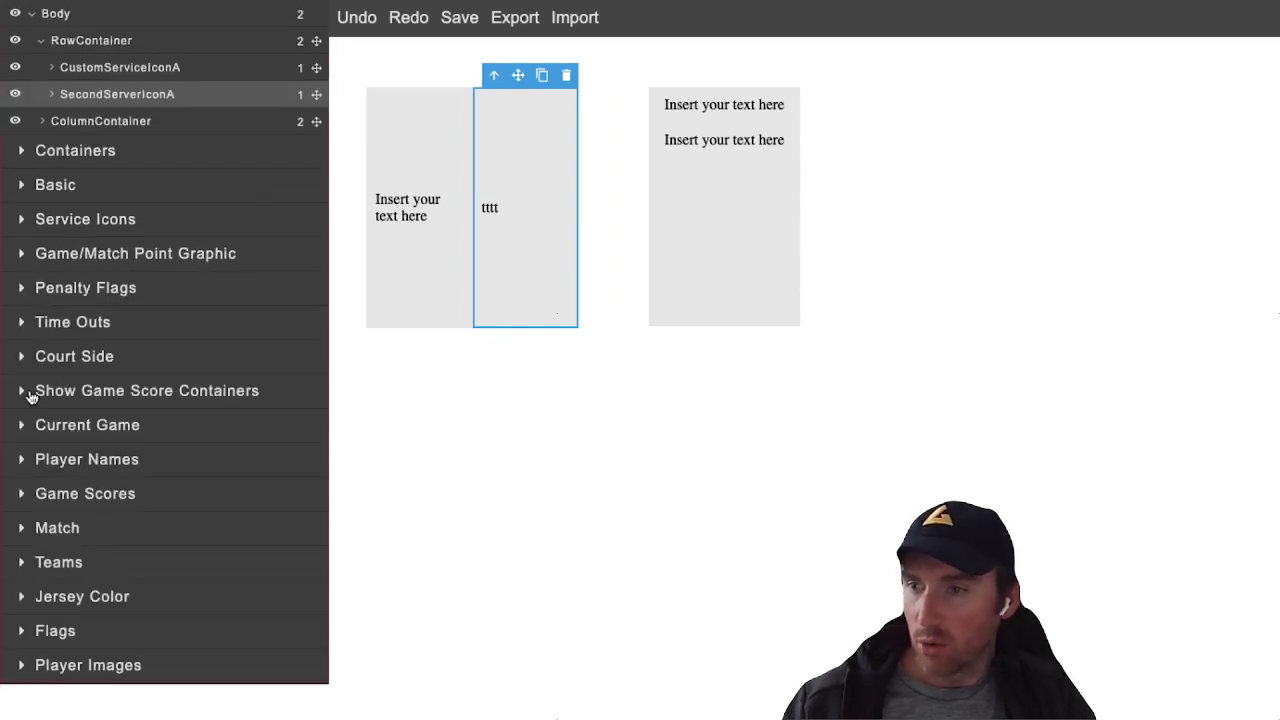
click(22, 393)
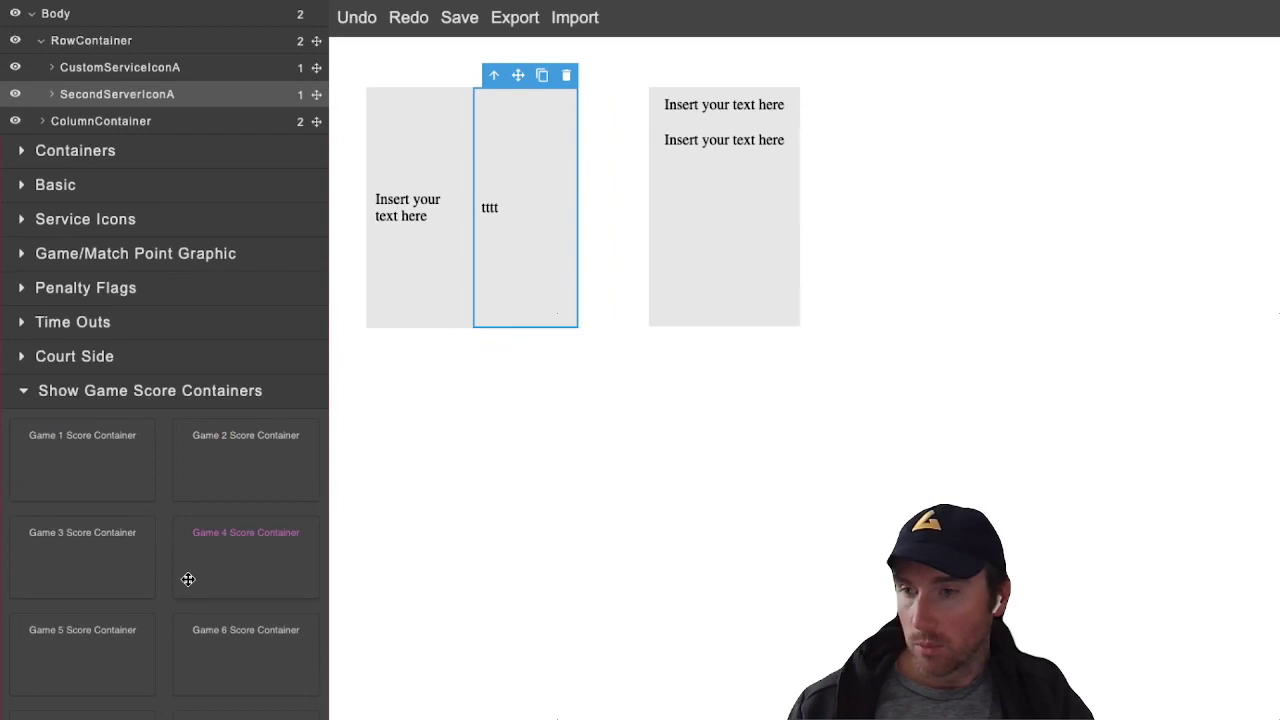
click(24, 394)
click(24, 394)
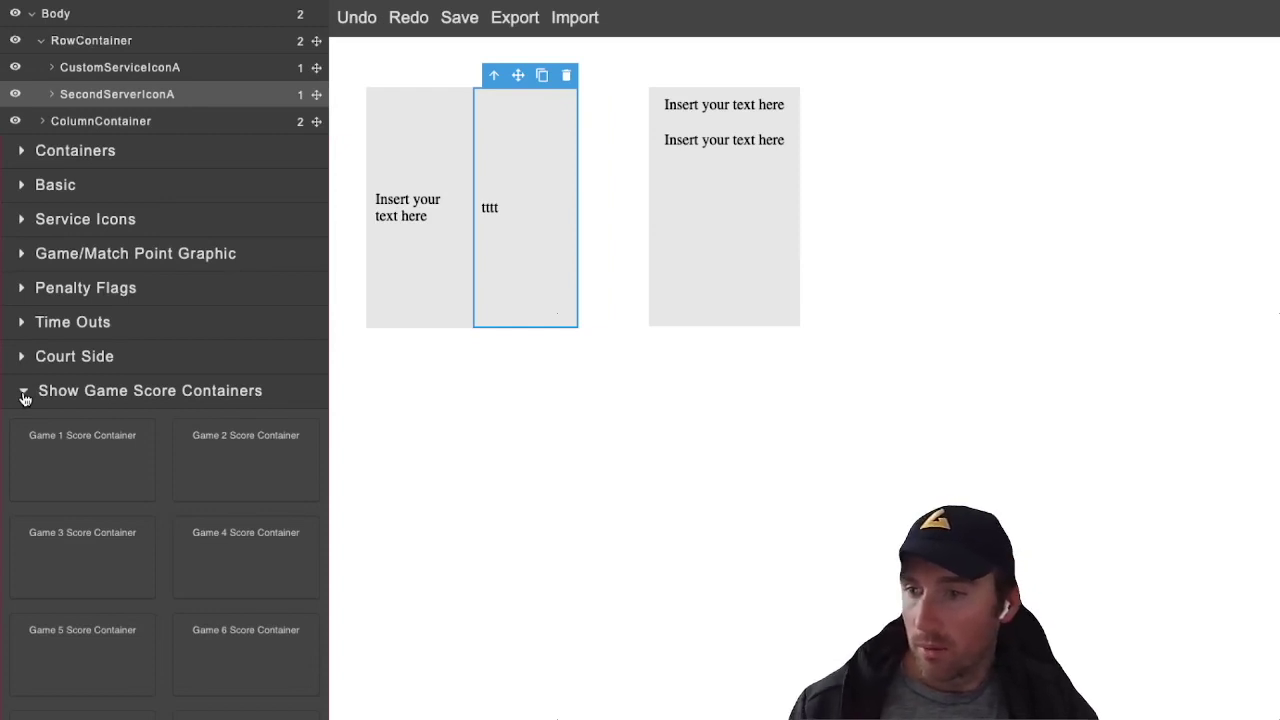
Examine the blocks offered in the Current Game, Player Names and Game Scores categories
click(24, 396)
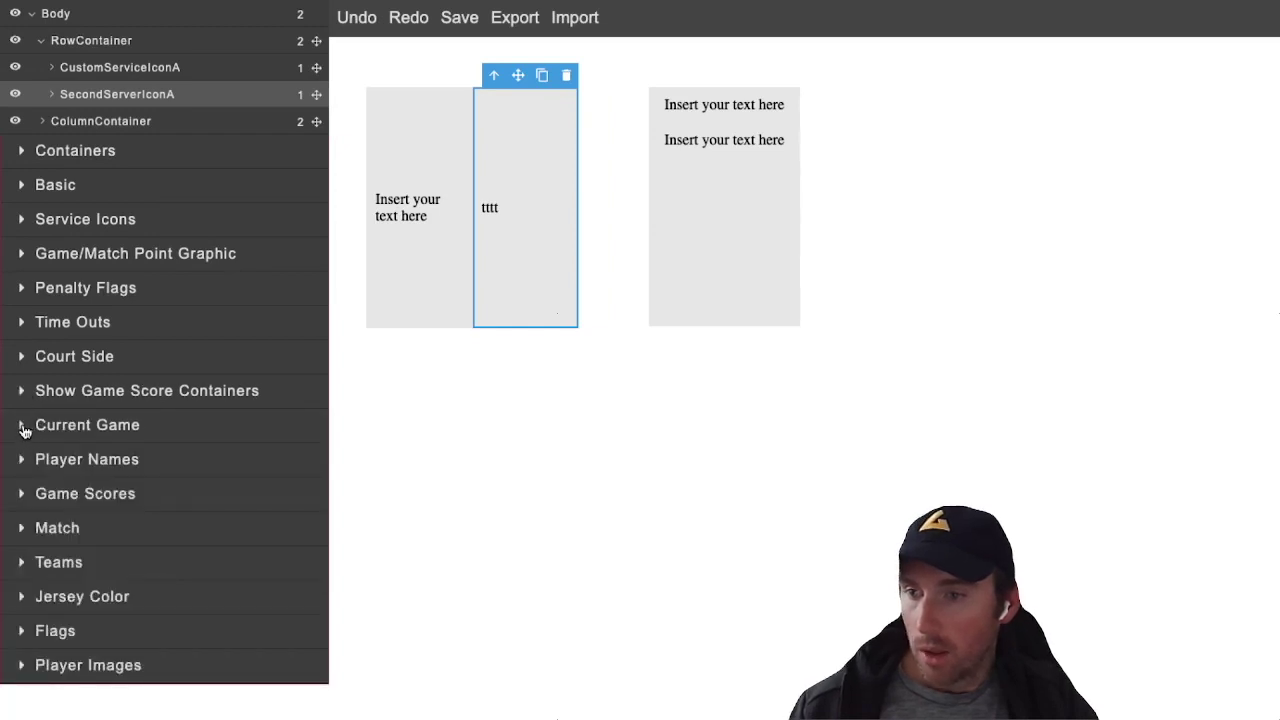
click(25, 428)
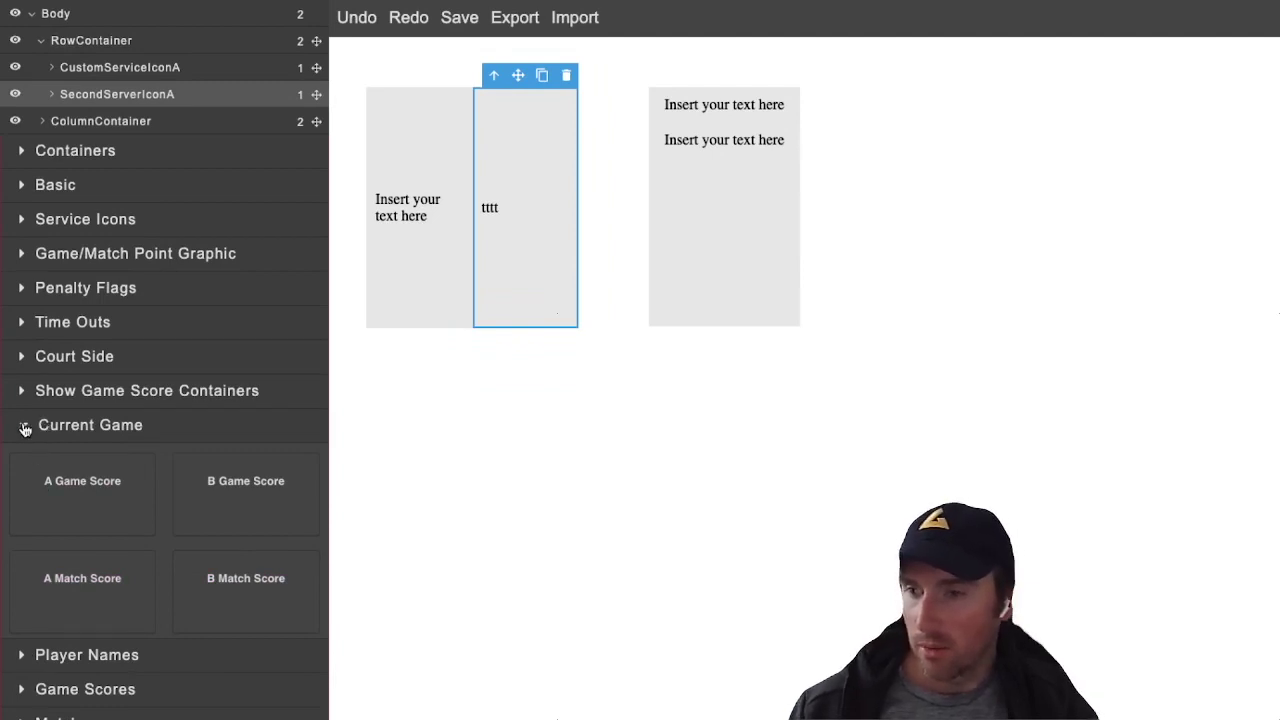
click(25, 428)
click(22, 461)
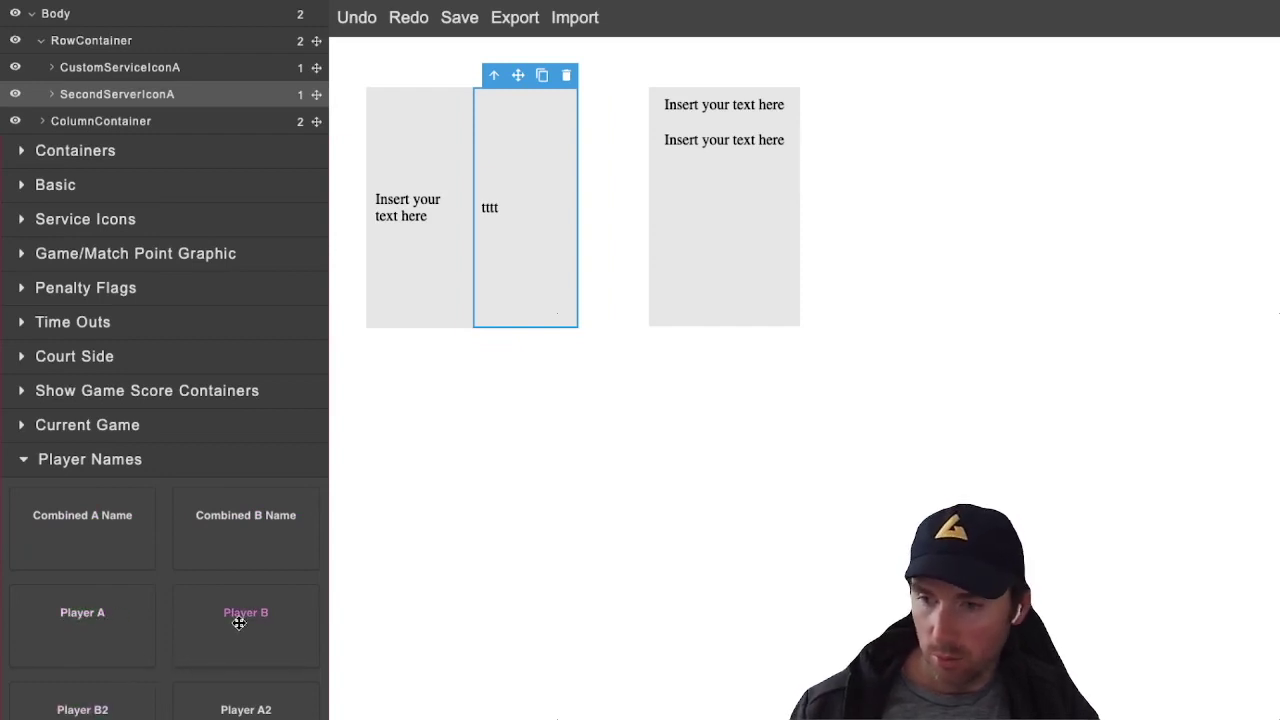
click(23, 460)
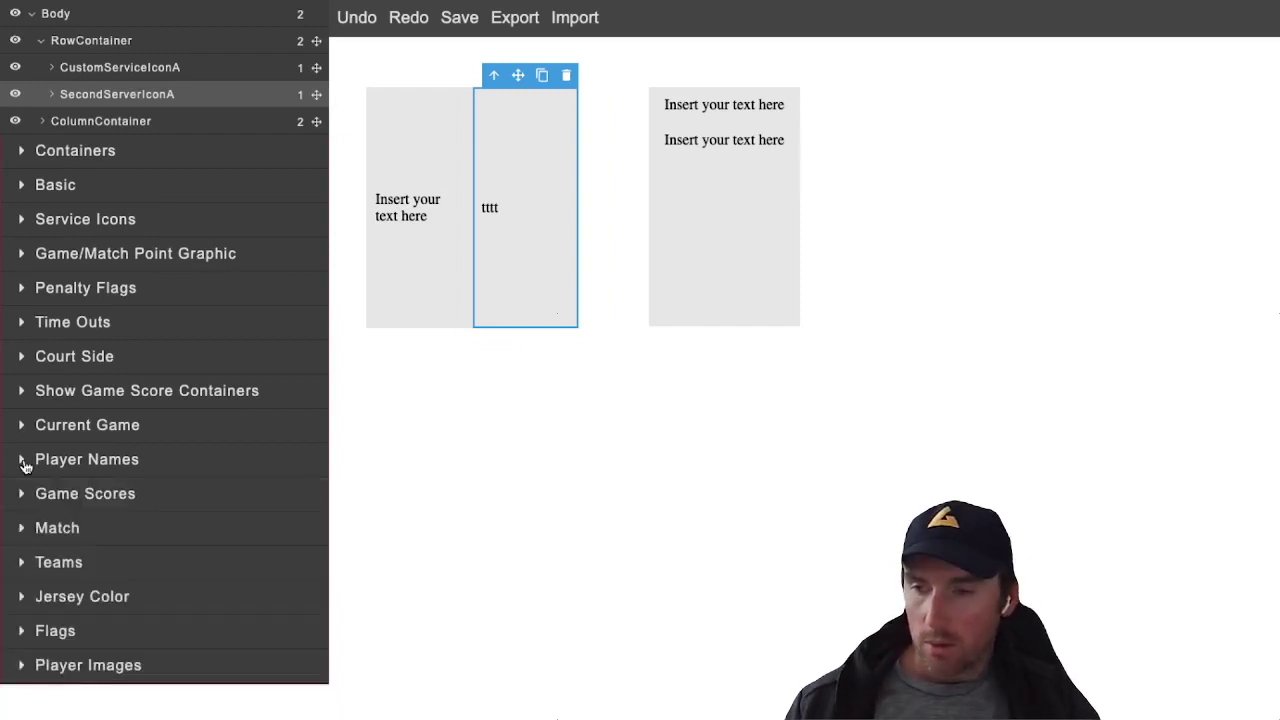
click(22, 494)
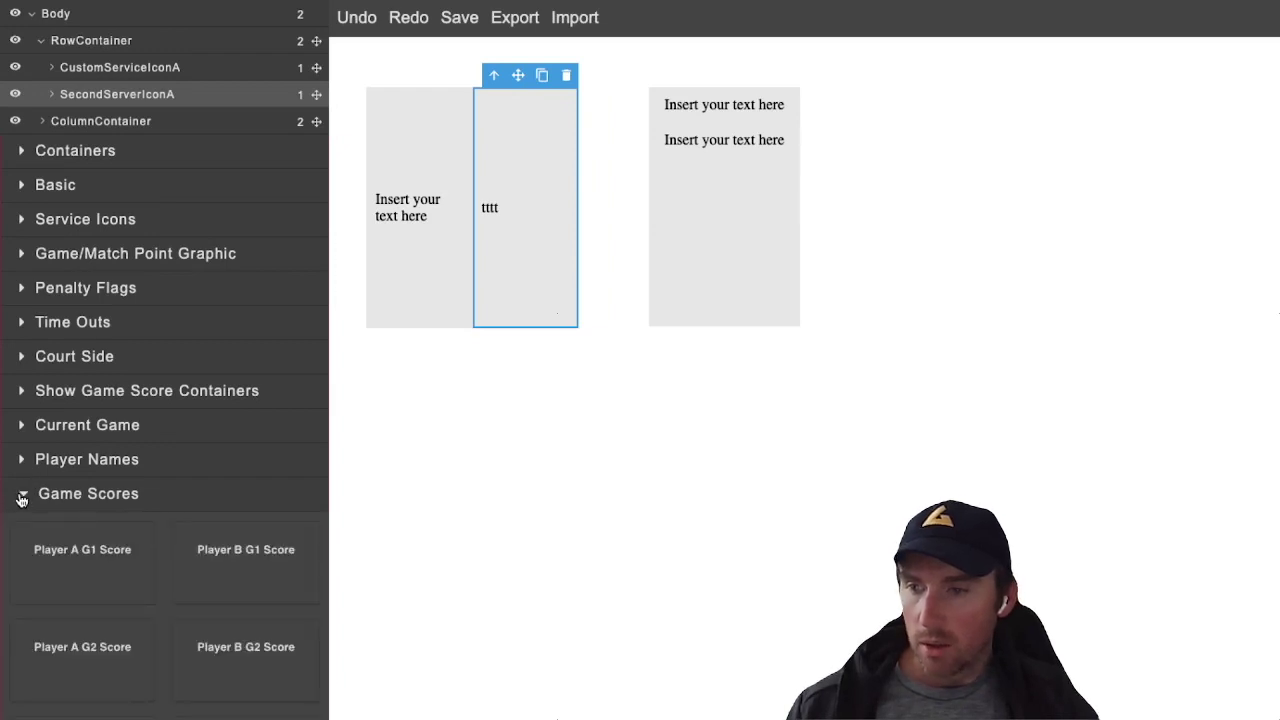
scroll(130, 565, down, 2)
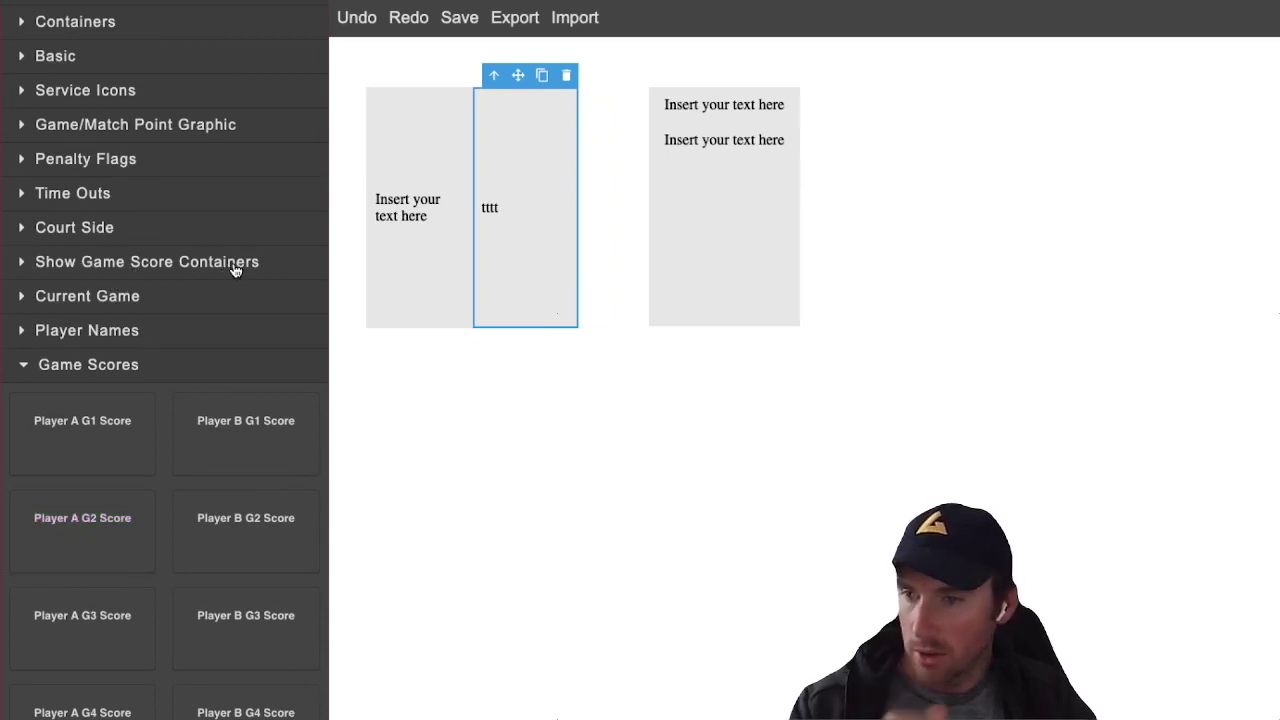
Add a Game 1 Score Container to the column container and place Player A G1 Score and Player B G1 Score blocks inside it
click(112, 266)
drag(66, 329, 688, 233)
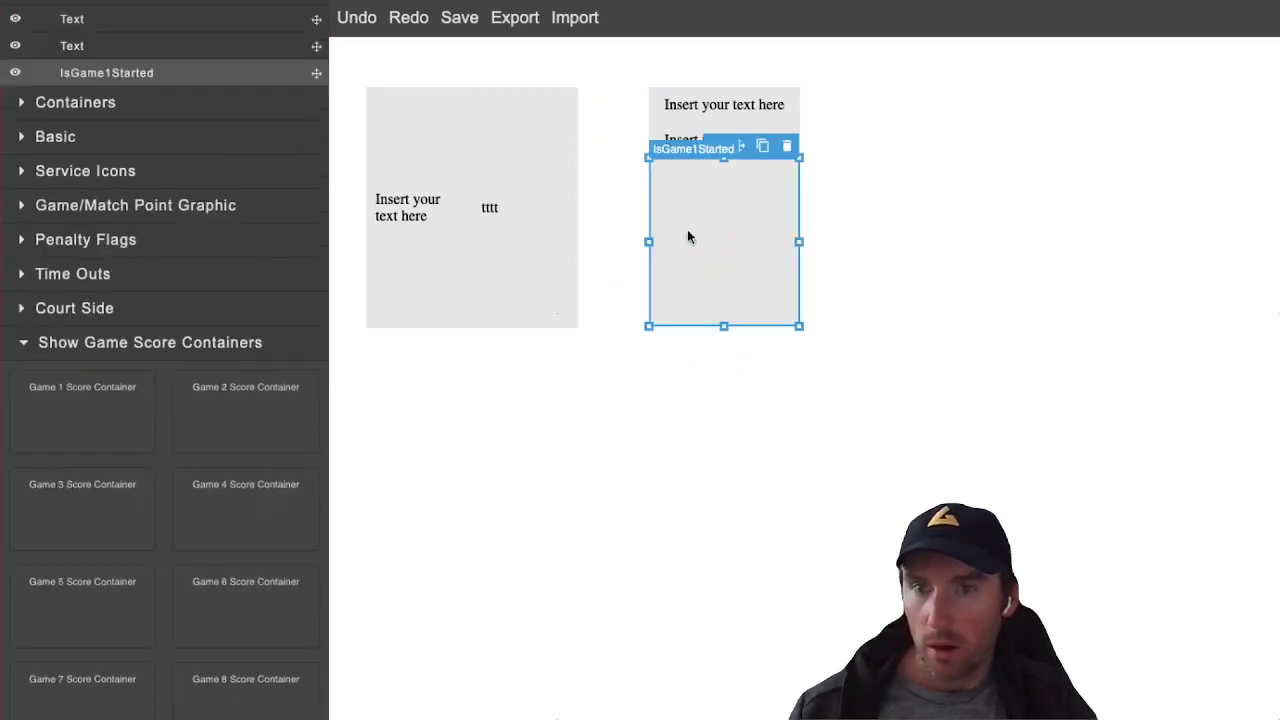
scroll(74, 530, down, 5)
scroll(80, 519, down, 1)
drag(60, 533, 716, 238)
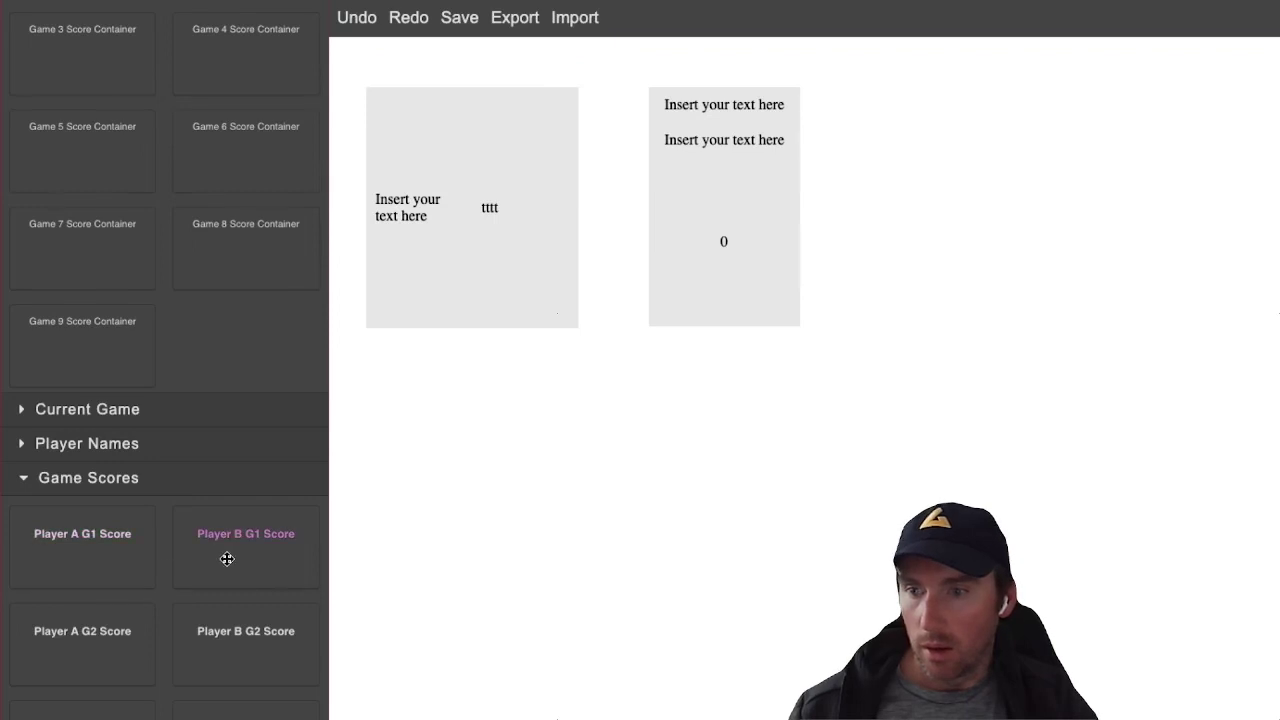
drag(257, 543, 736, 330)
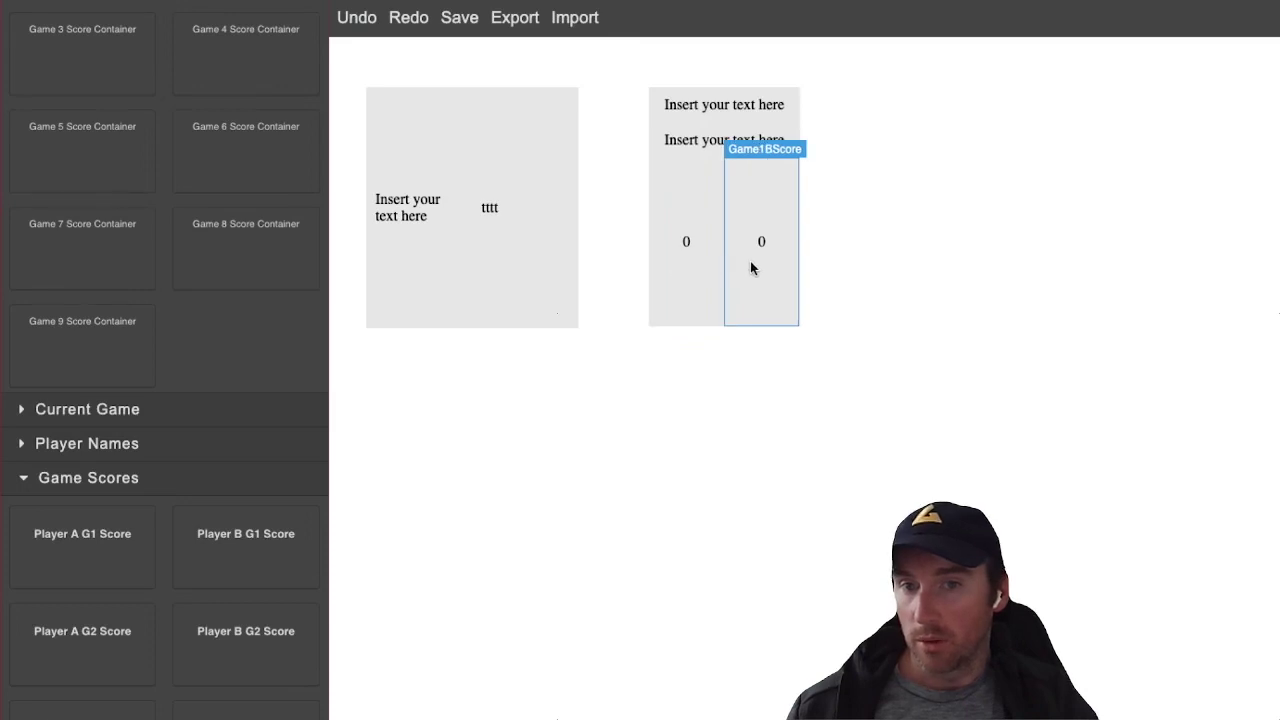
Review the remaining Game Scores blocks and the blocks in the Teams and Jersey Color categories
scroll(201, 528, down, 5)
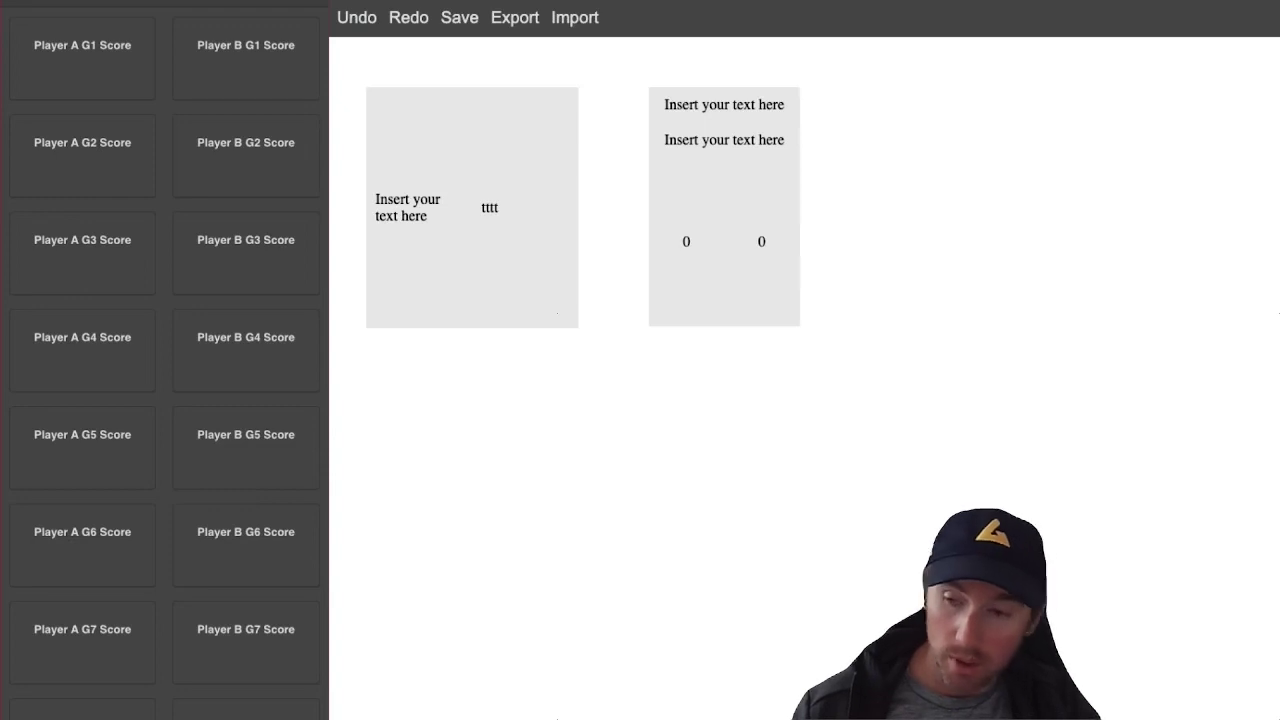
scroll(165, 360, down, 1)
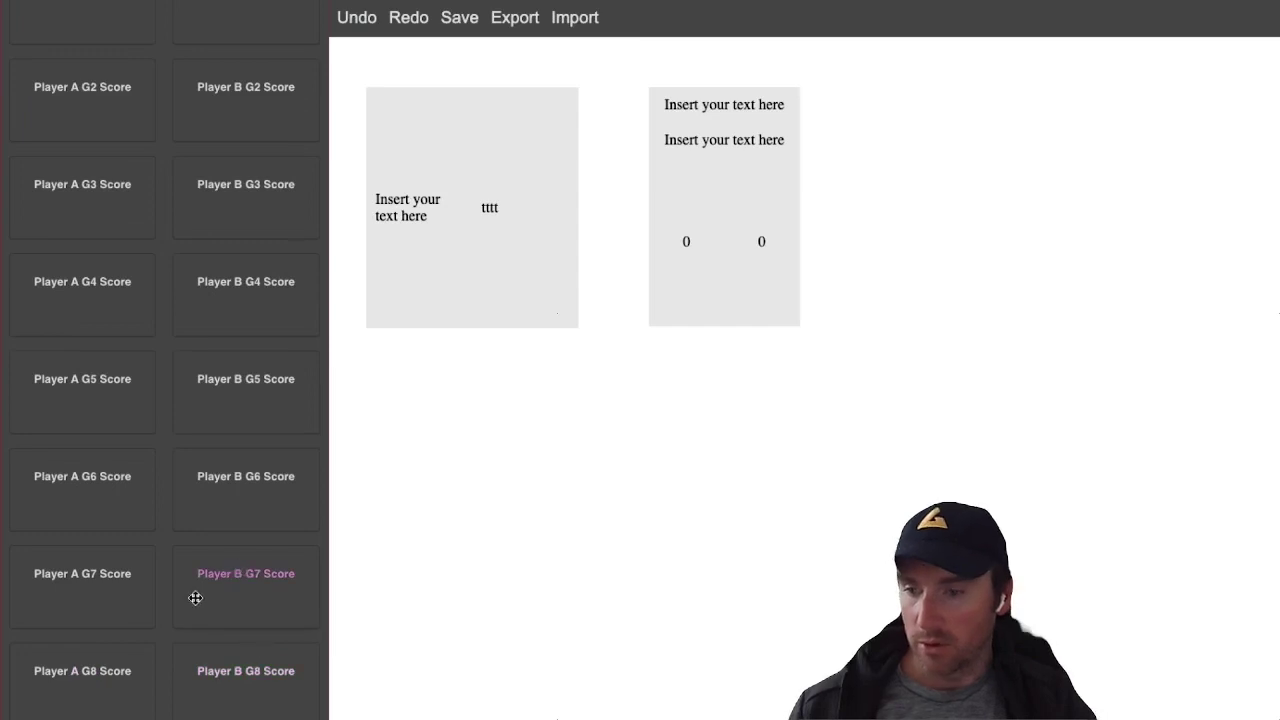
click(69, 558)
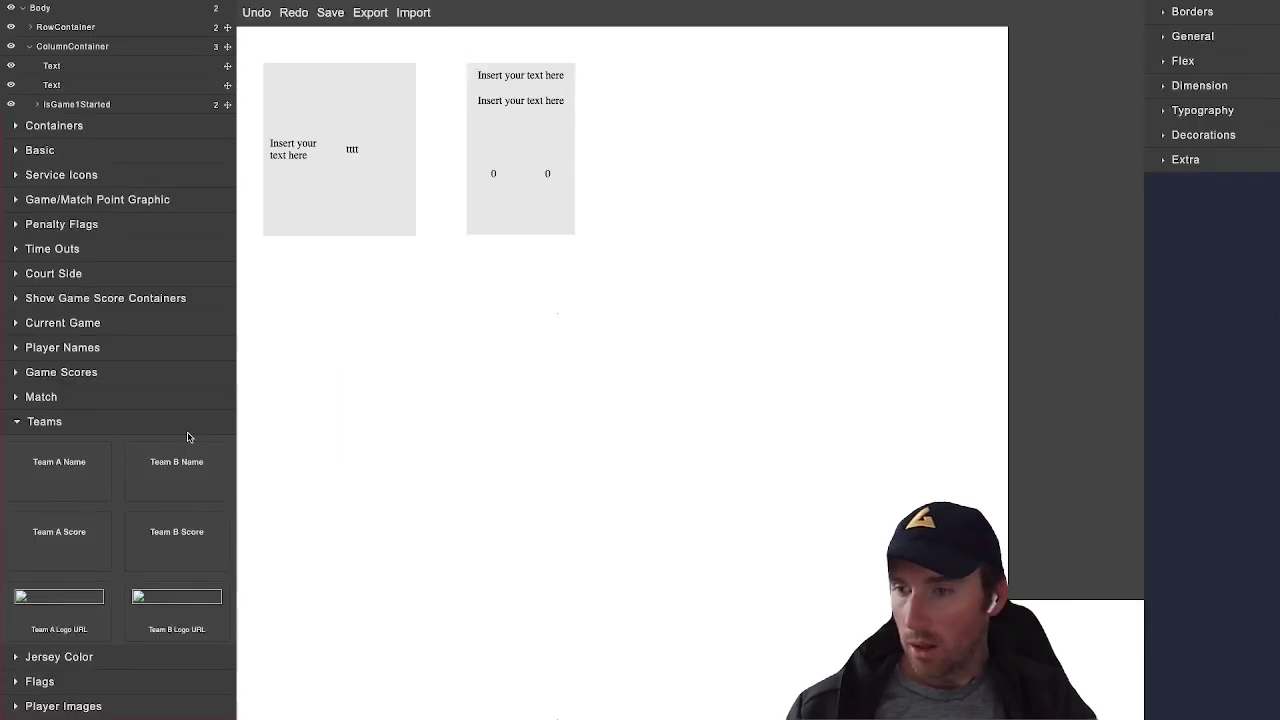
click(42, 677)
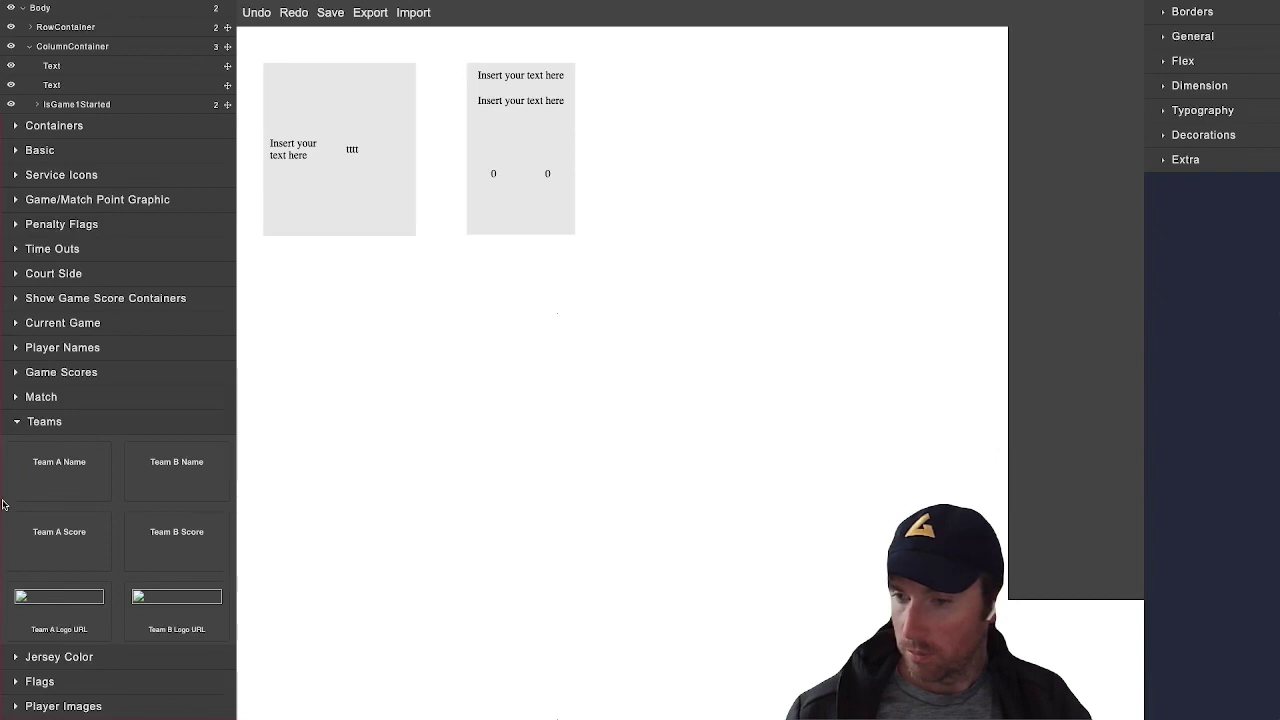
click(17, 424)
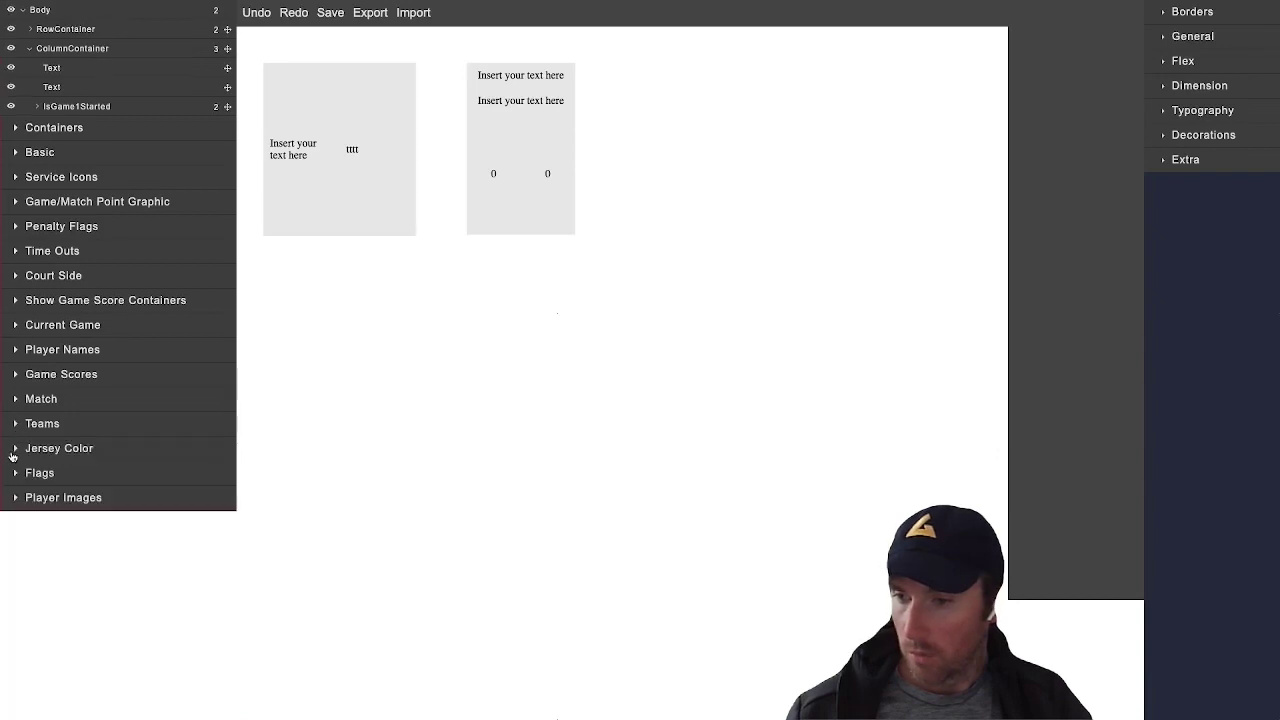
click(17, 449)
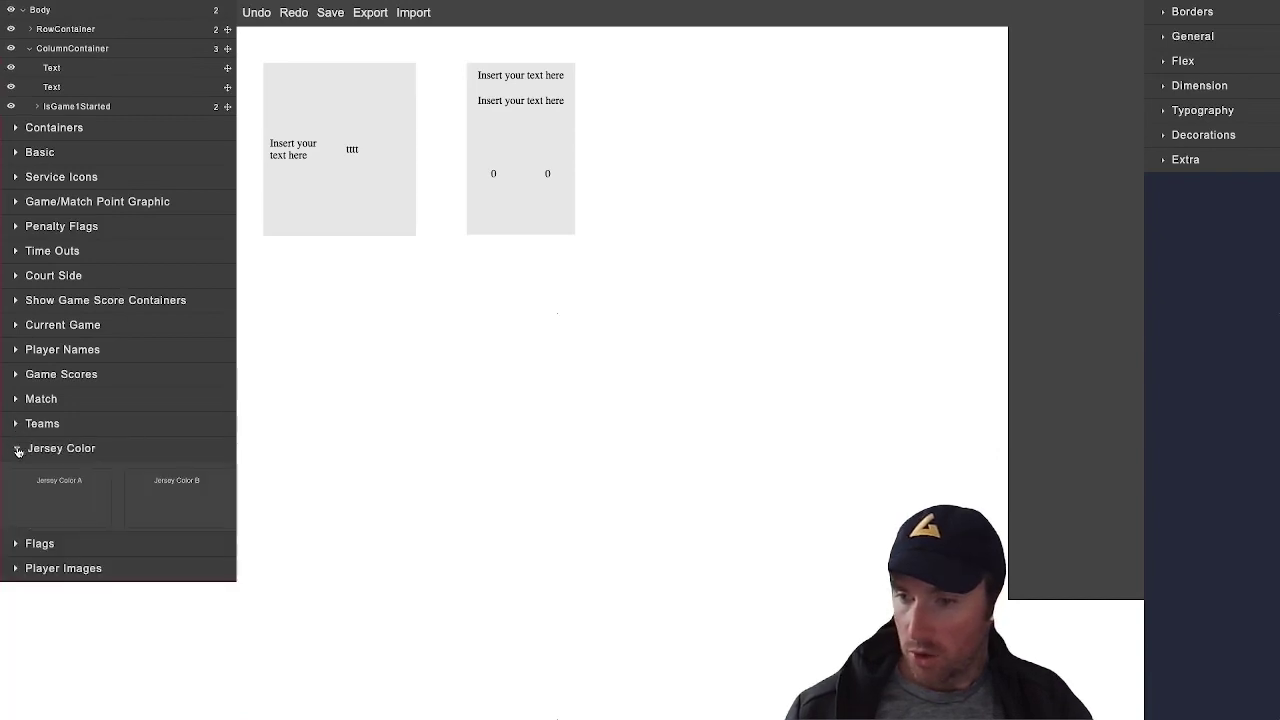
click(63, 487)
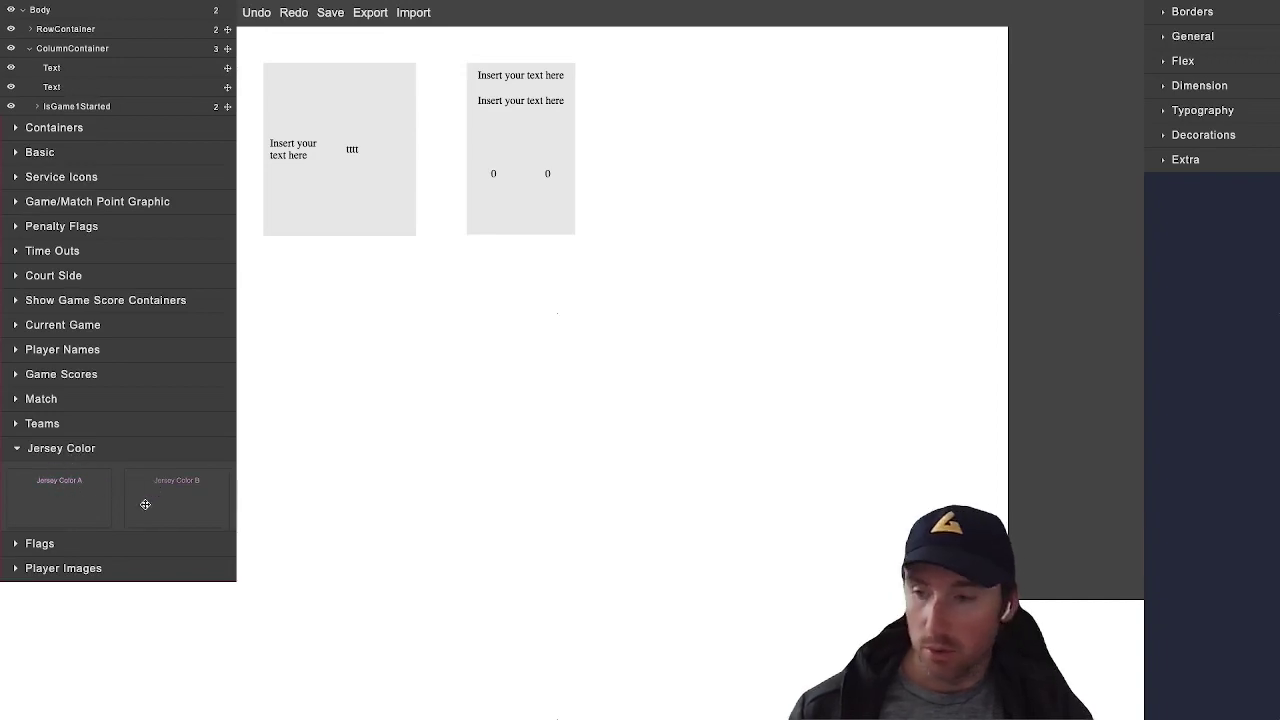
click(15, 450)
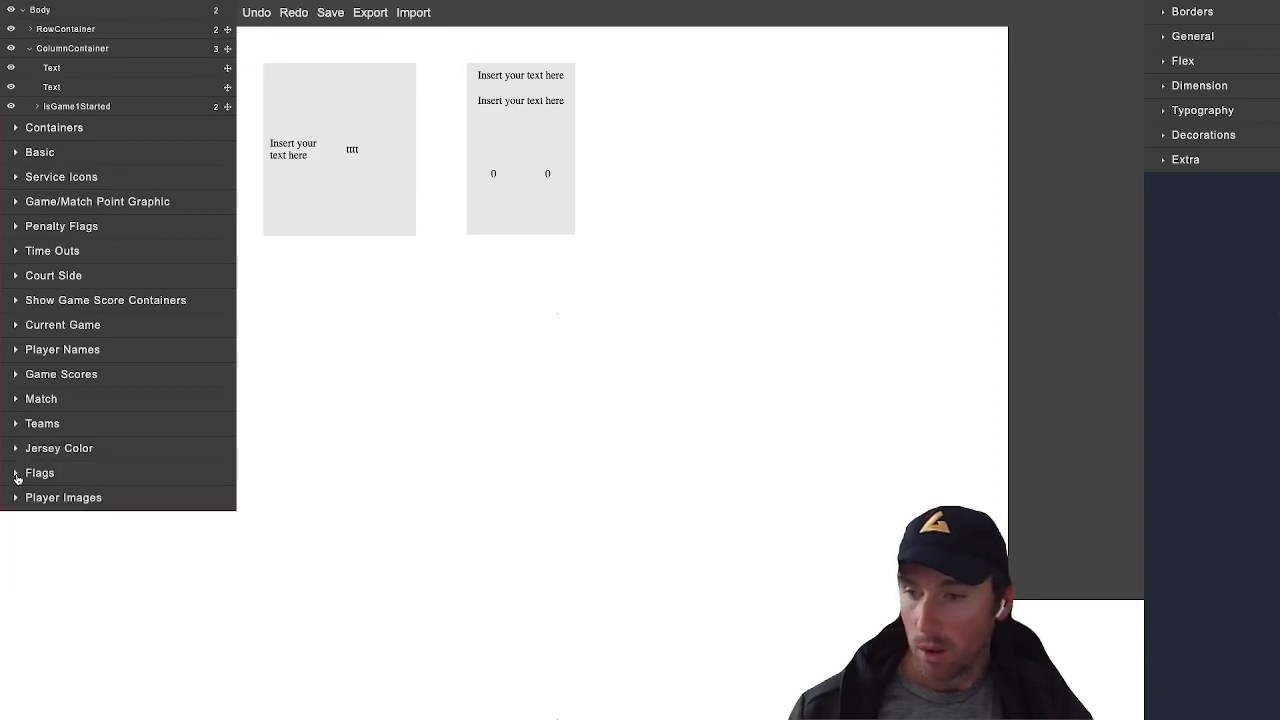
Add a Country Flag A block beside the text in the Custom Service Icon A block and shrink it to fit the row container
click(16, 476)
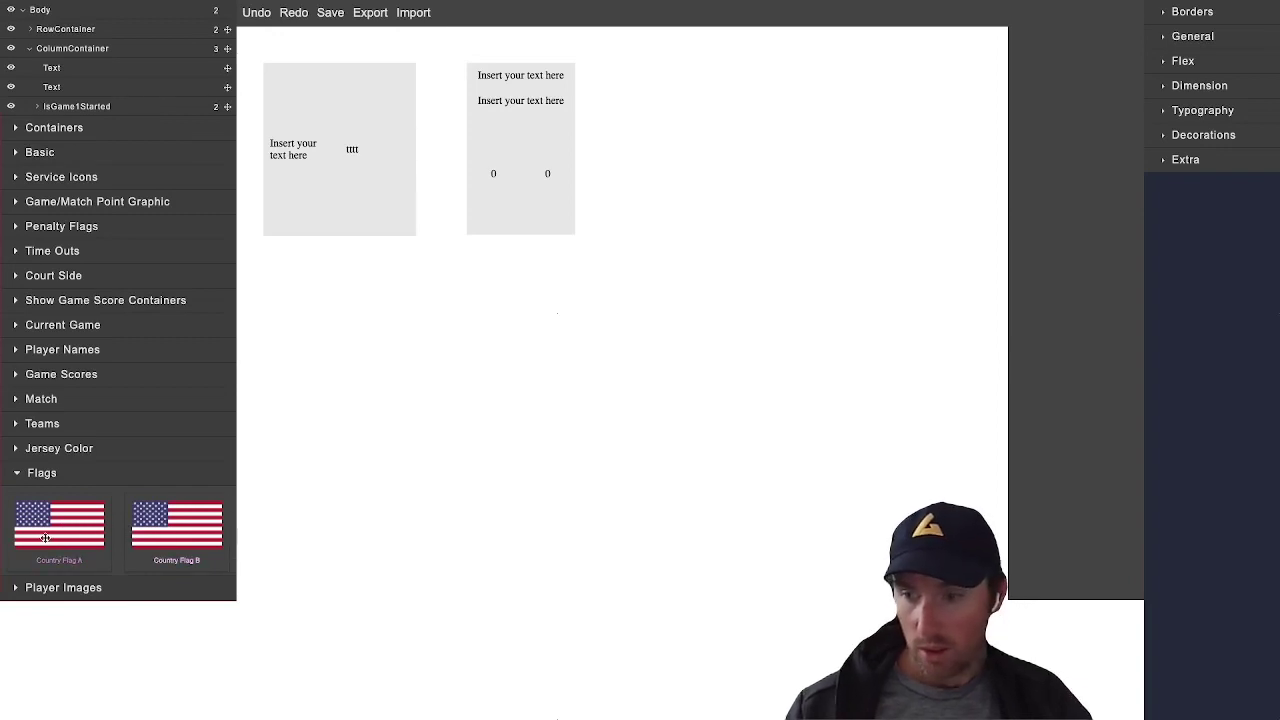
drag(46, 537, 368, 176)
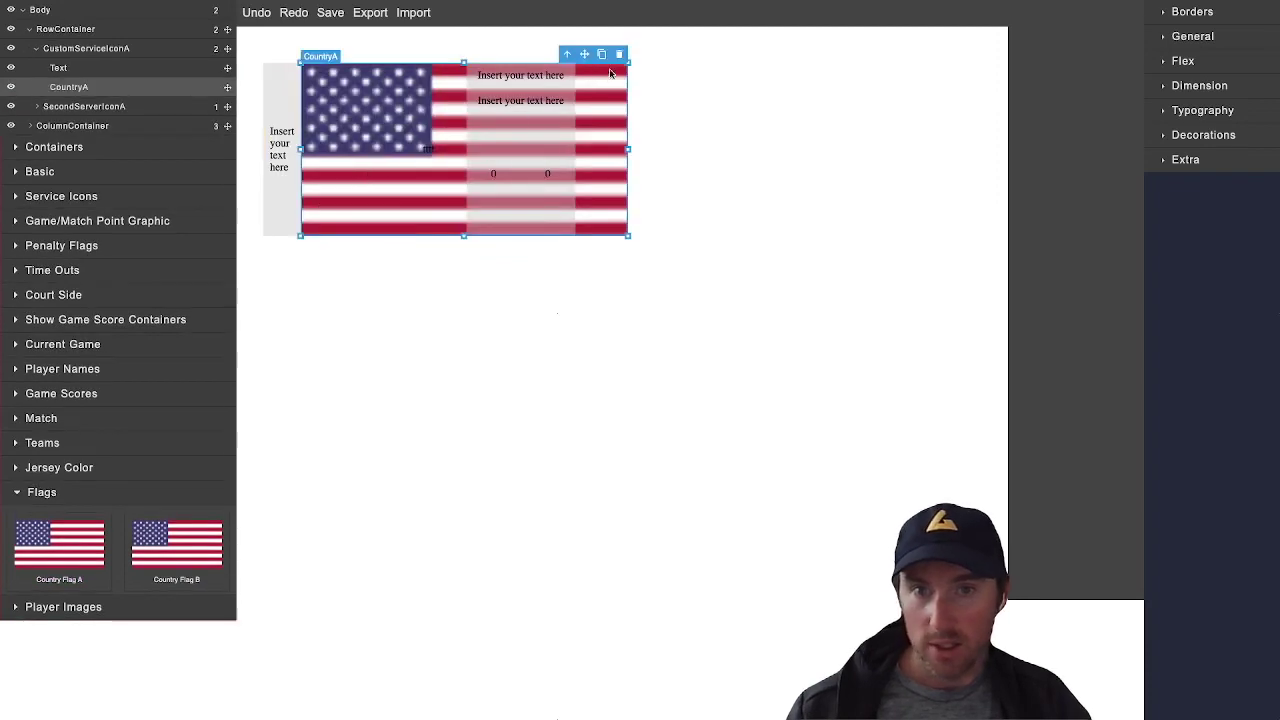
drag(629, 63, 365, 170)
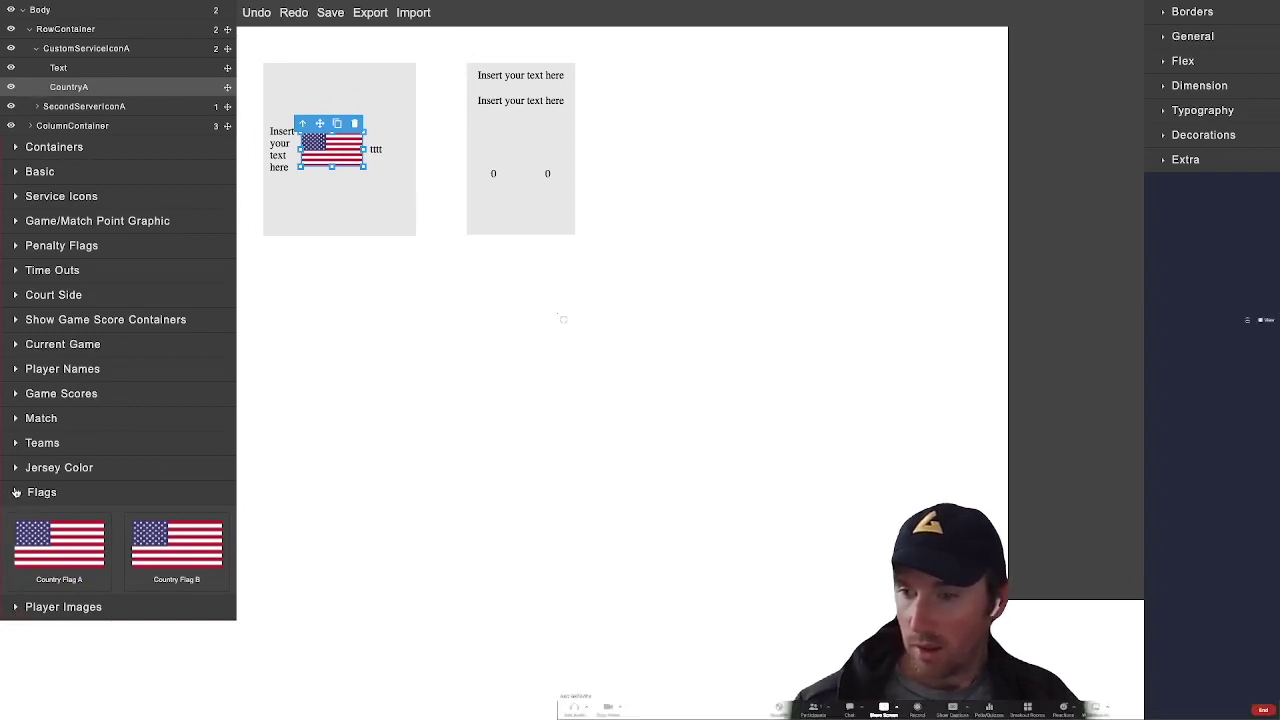
Check which blocks the Player Images category offers
click(17, 493)
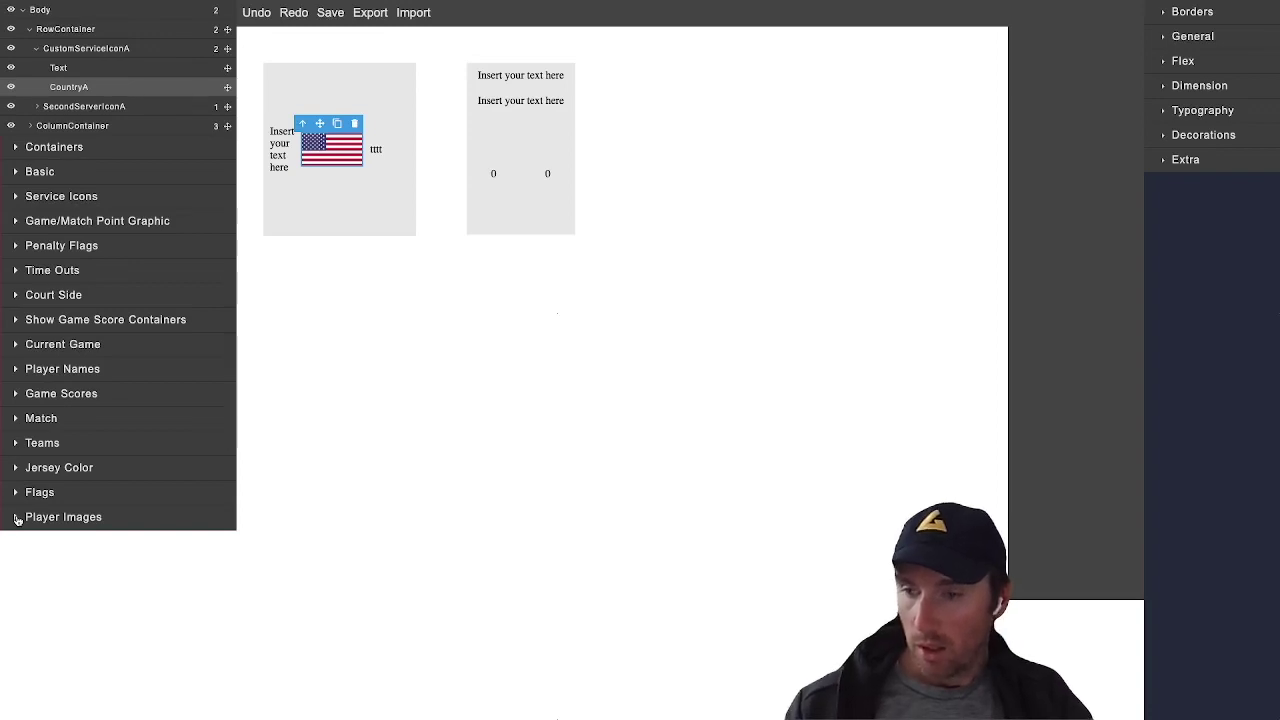
click(17, 518)
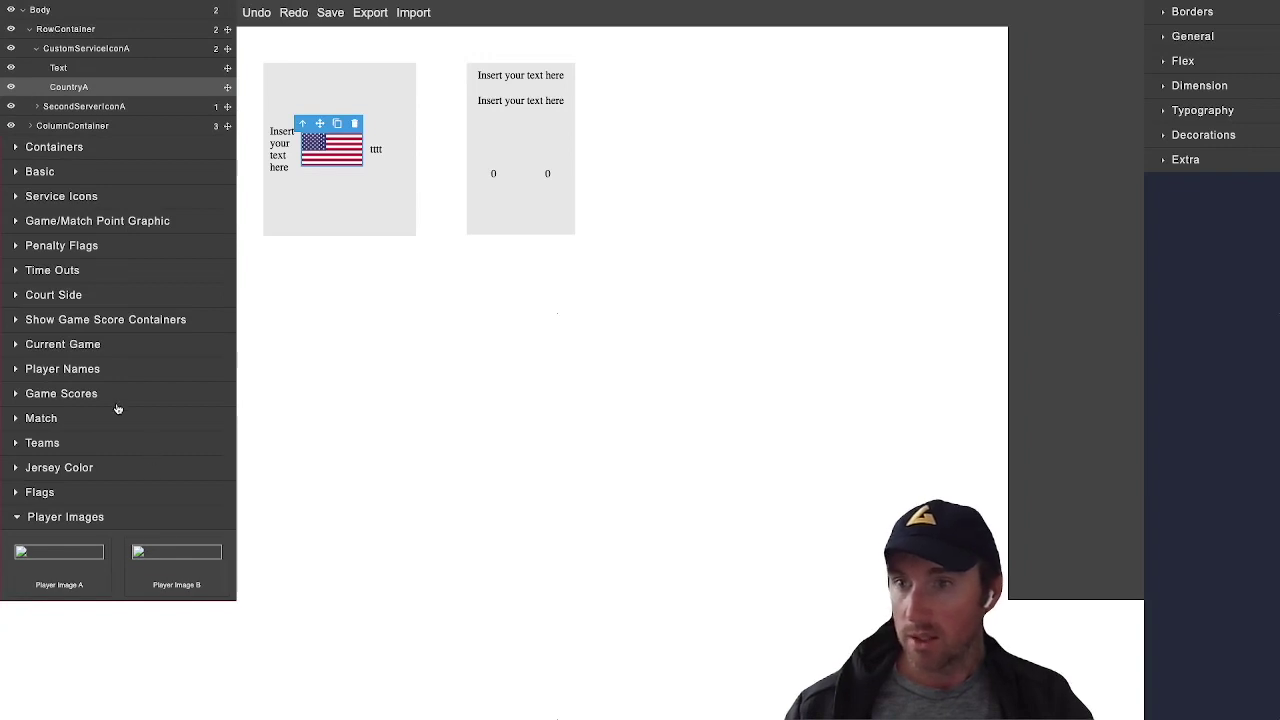
click(18, 517)
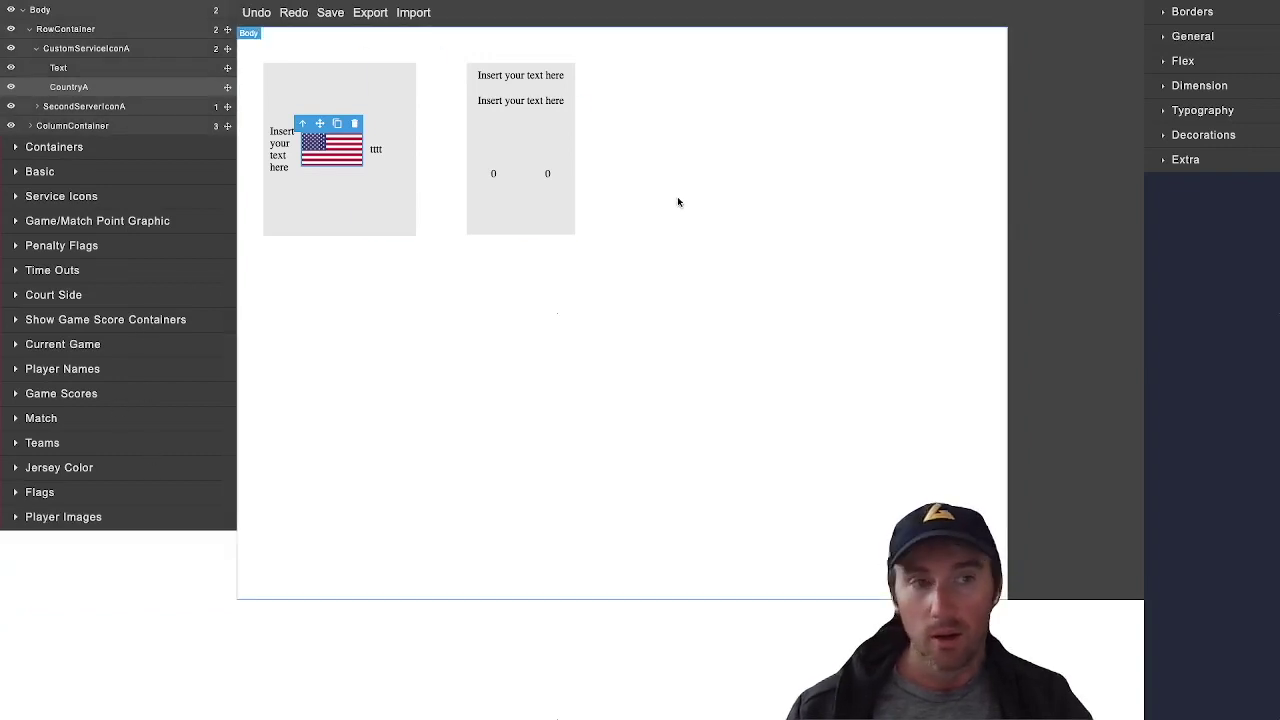
Give the Second Server Icon A block a 9 px solid top border
click(1164, 13)
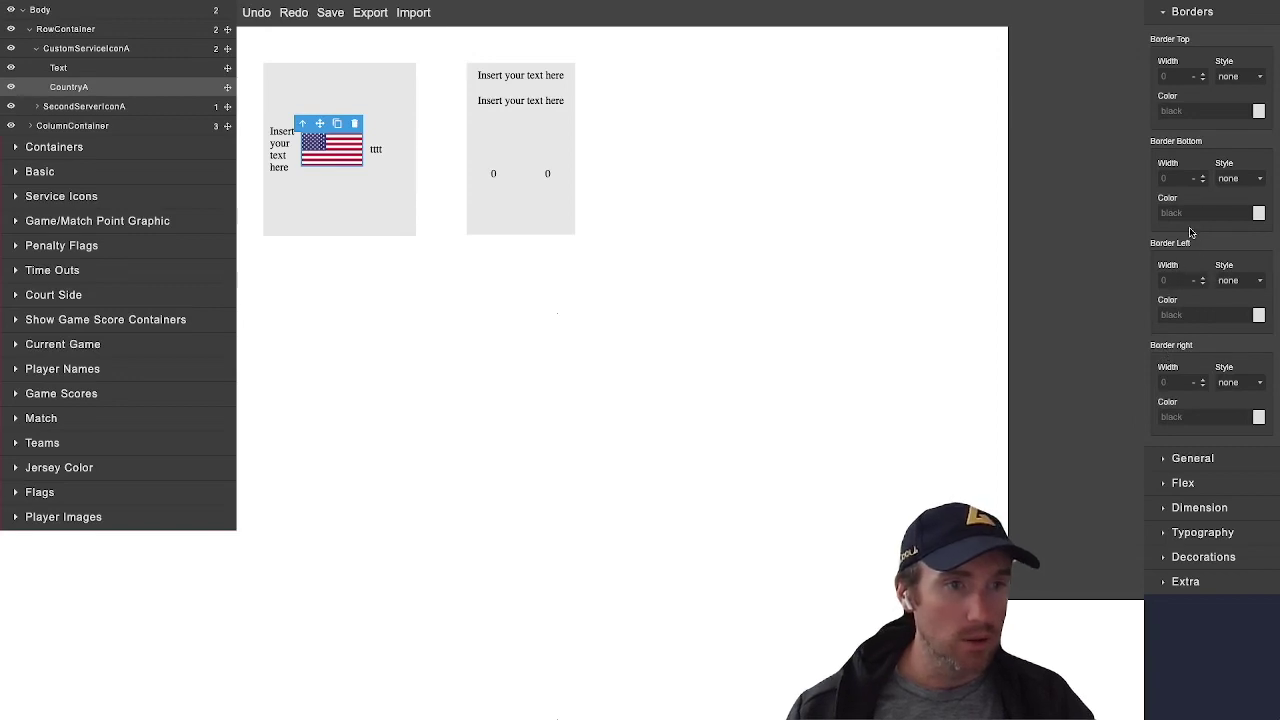
click(386, 180)
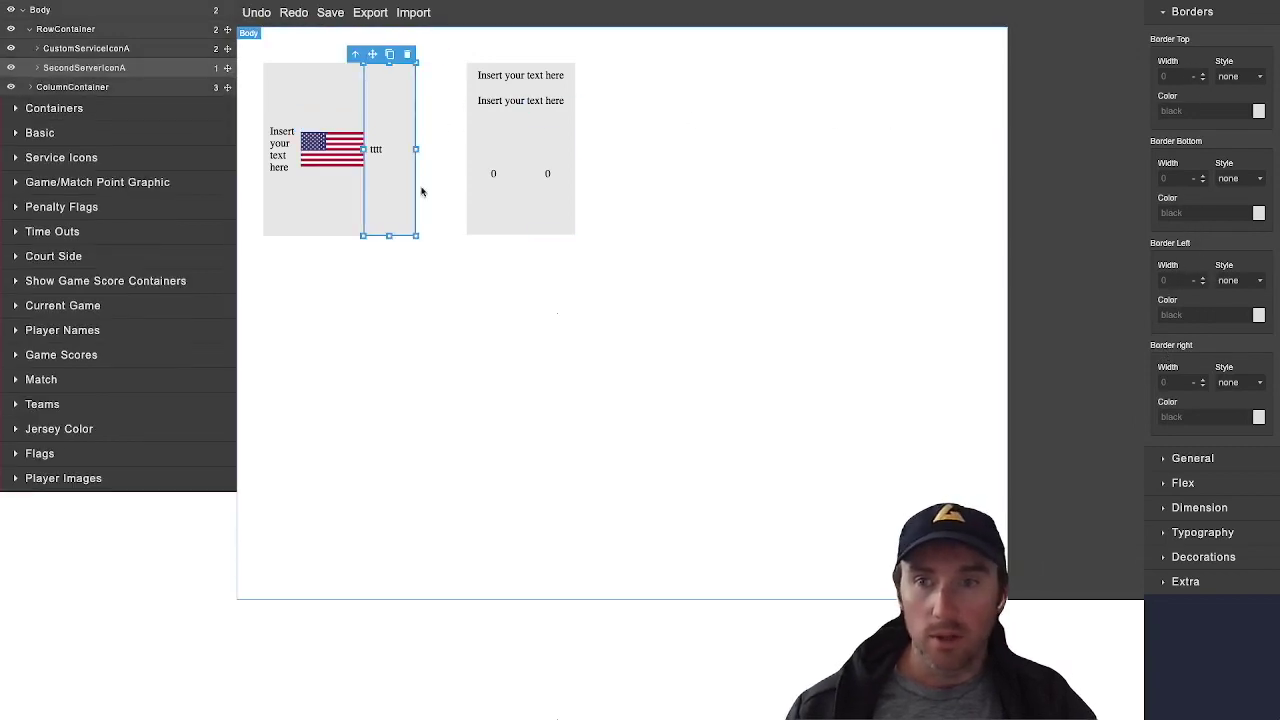
click(1203, 78)
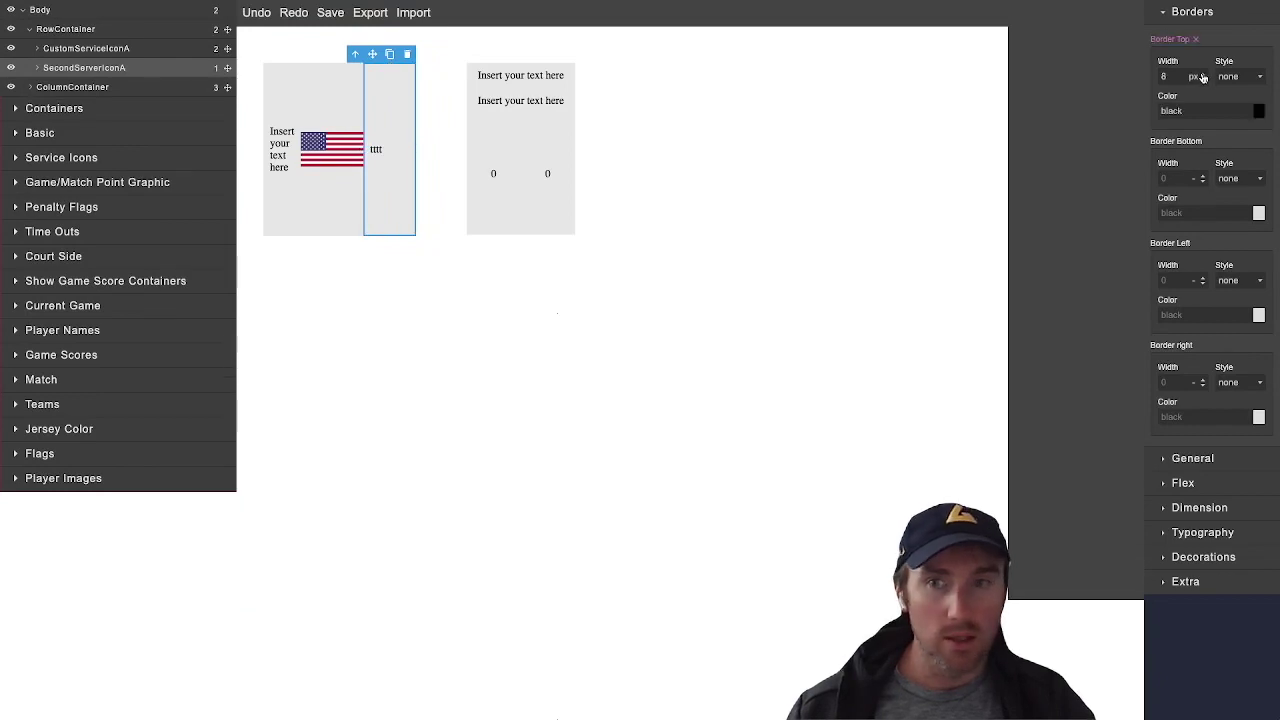
click(1203, 75)
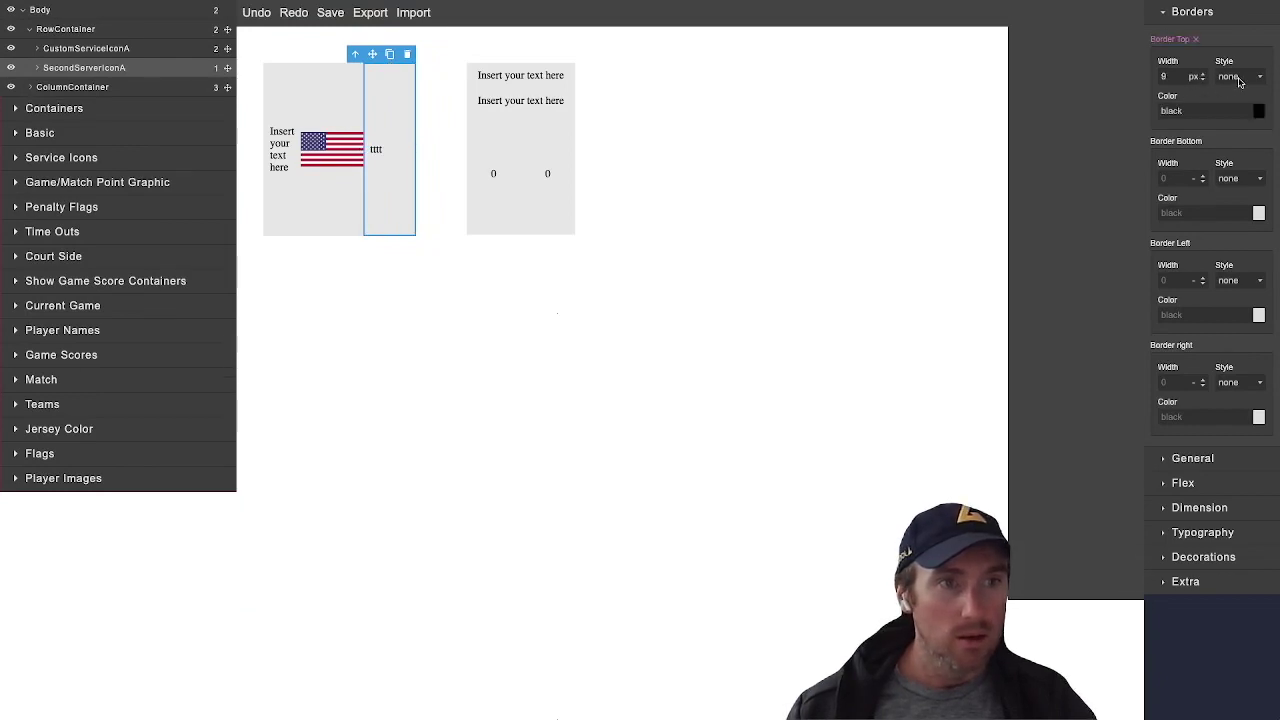
click(1240, 80)
click(1239, 100)
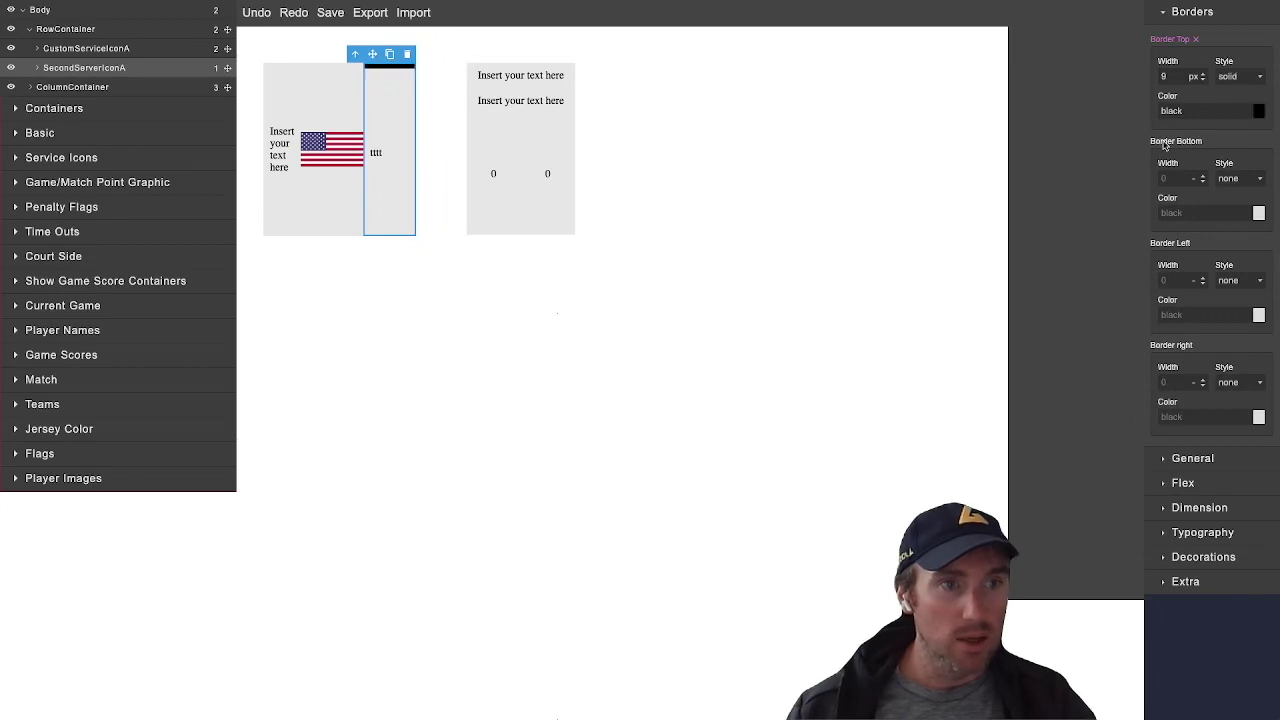
Reselect the Second Server Icon A block and set its left border color to black
click(714, 166)
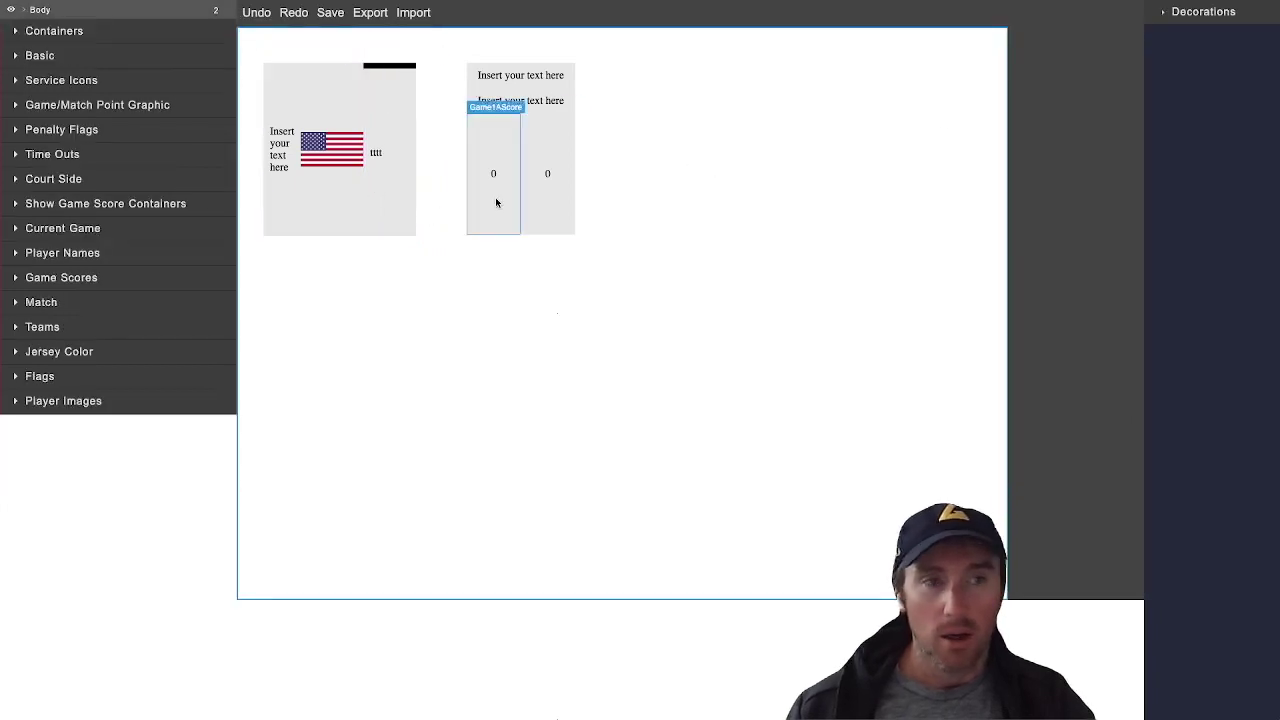
click(376, 152)
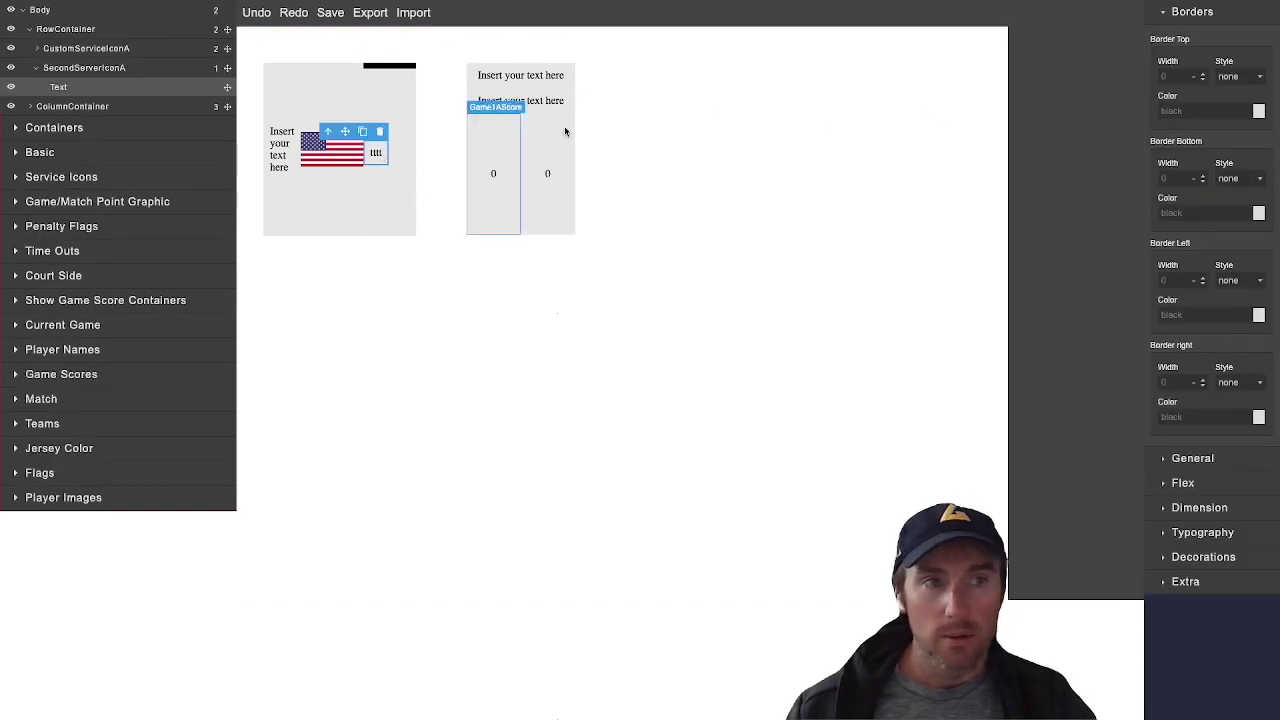
click(400, 93)
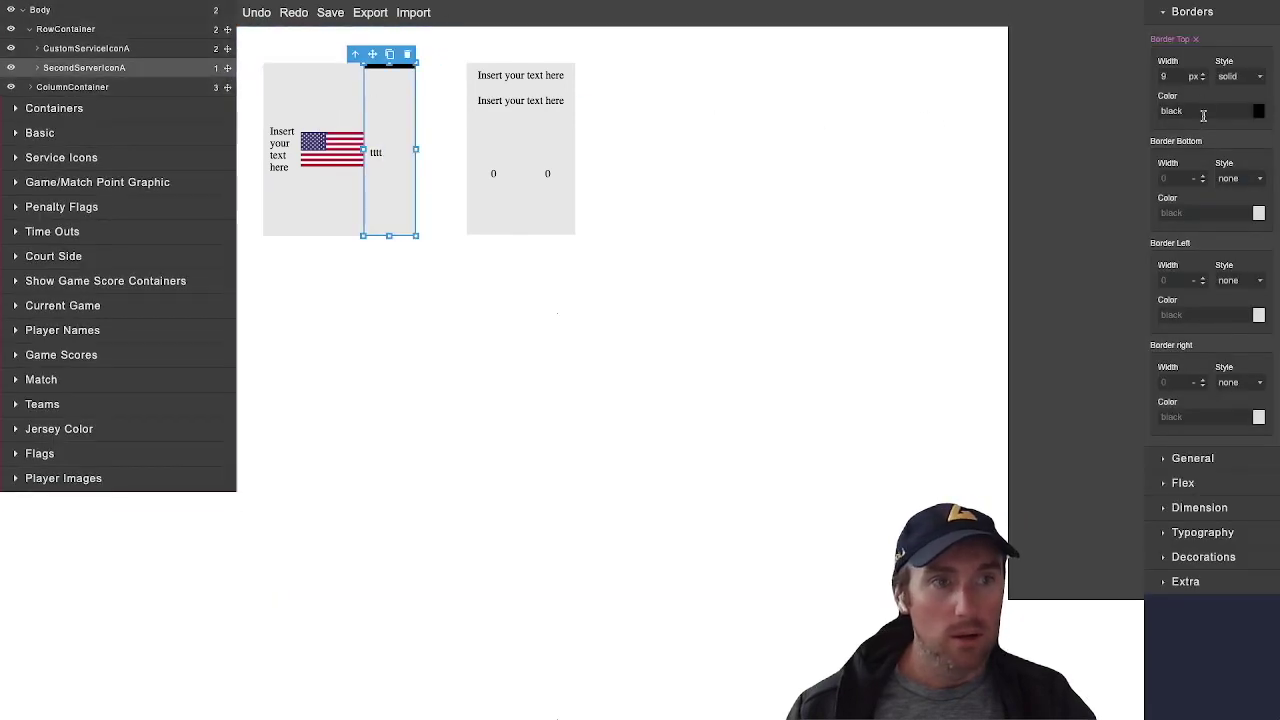
click(1170, 281)
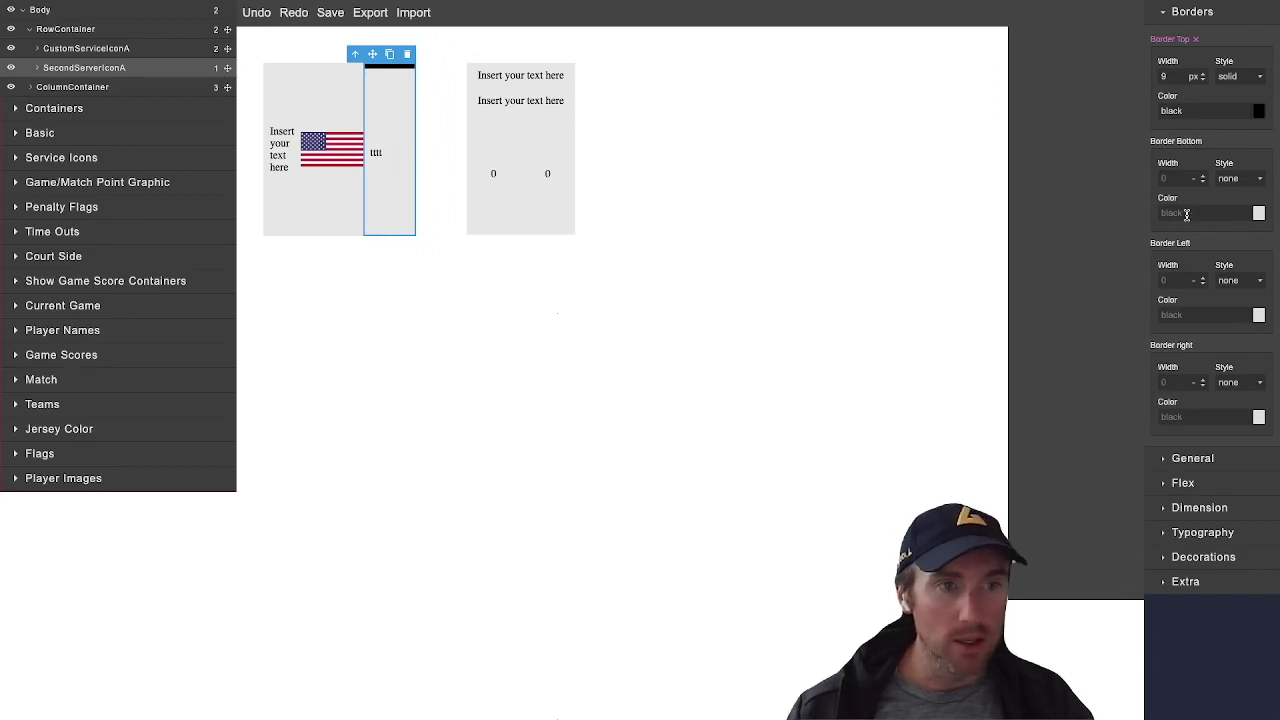
click(1259, 317)
click(1149, 317)
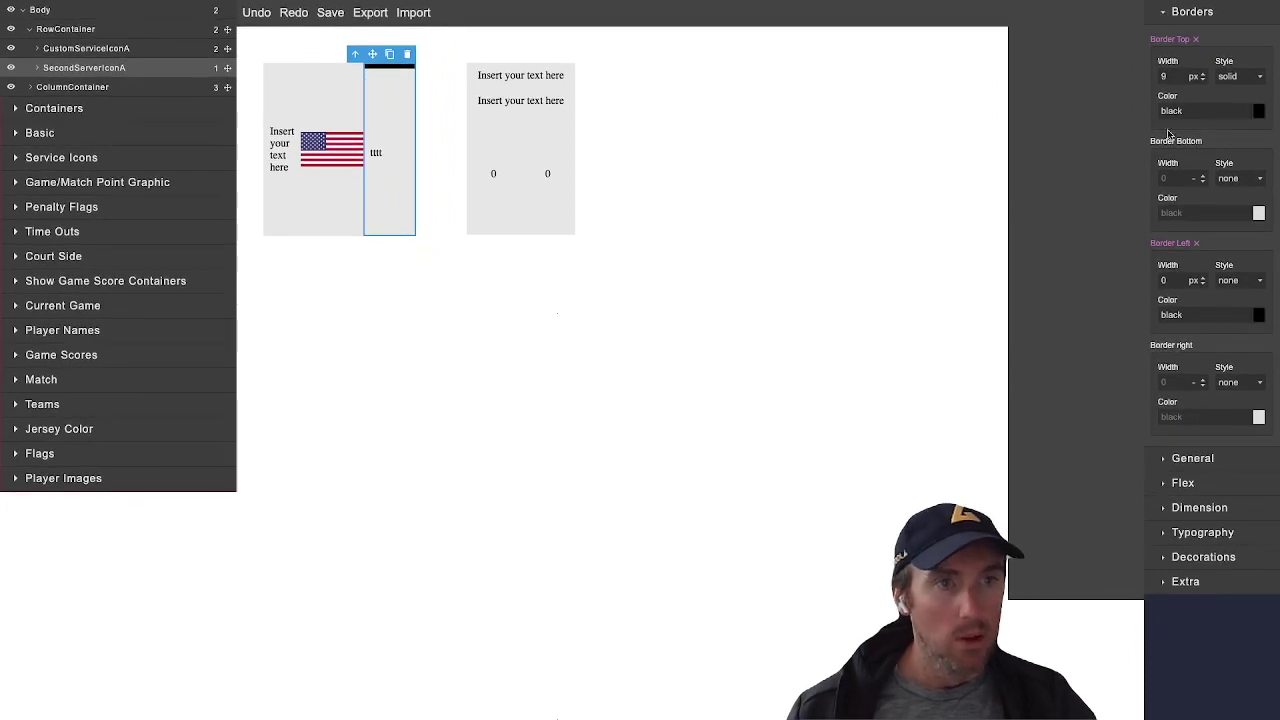
Check the blocks' General position settings and move the column container farther from the row container, to about 578.5 px from the left
click(1162, 15)
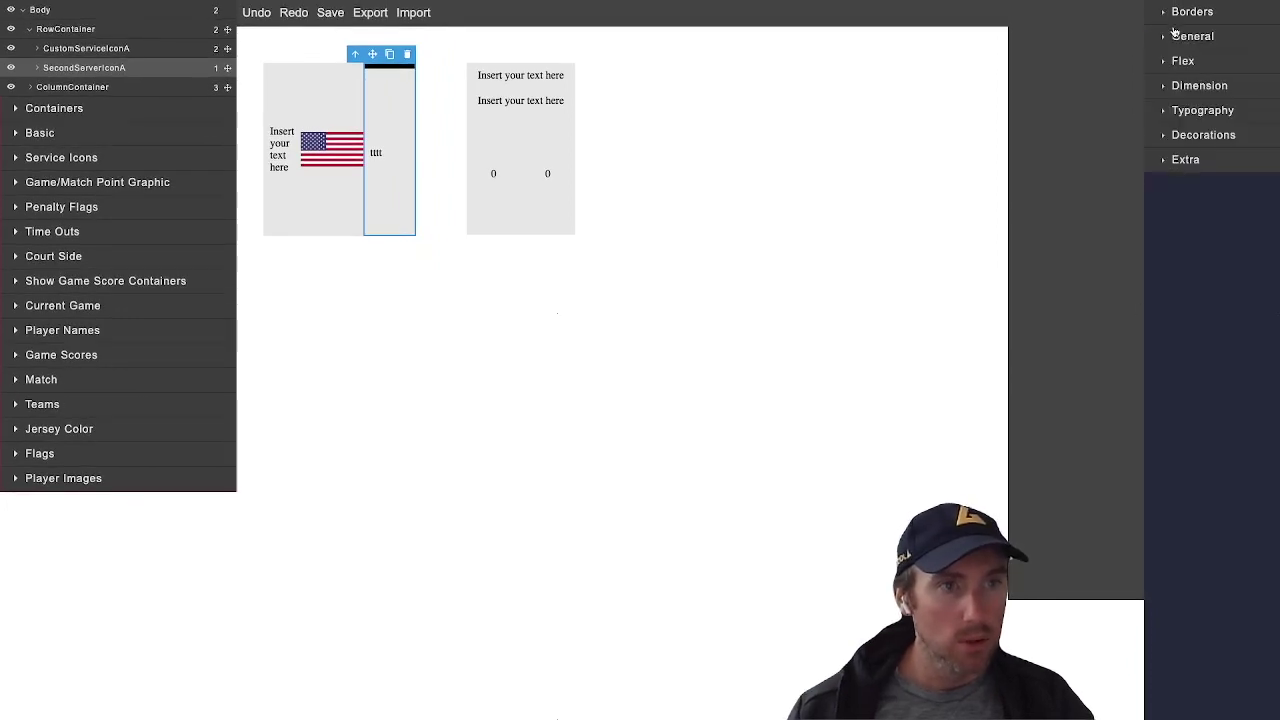
click(1165, 40)
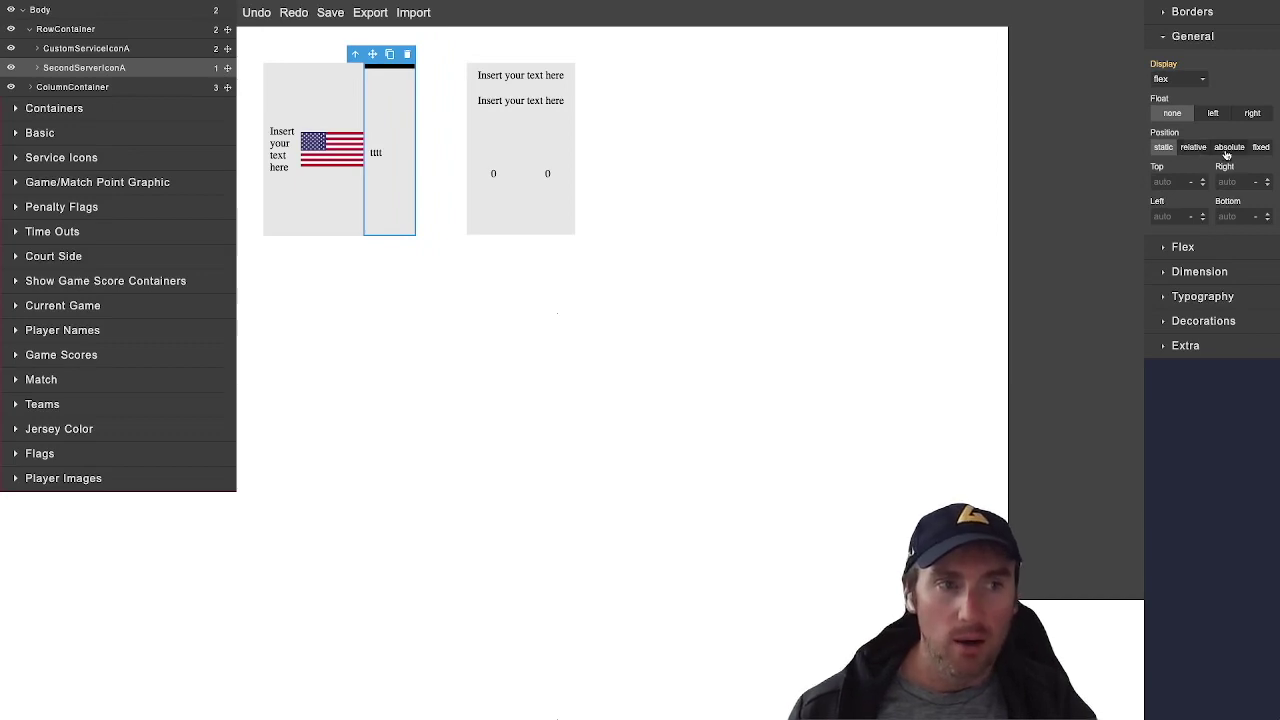
click(288, 88)
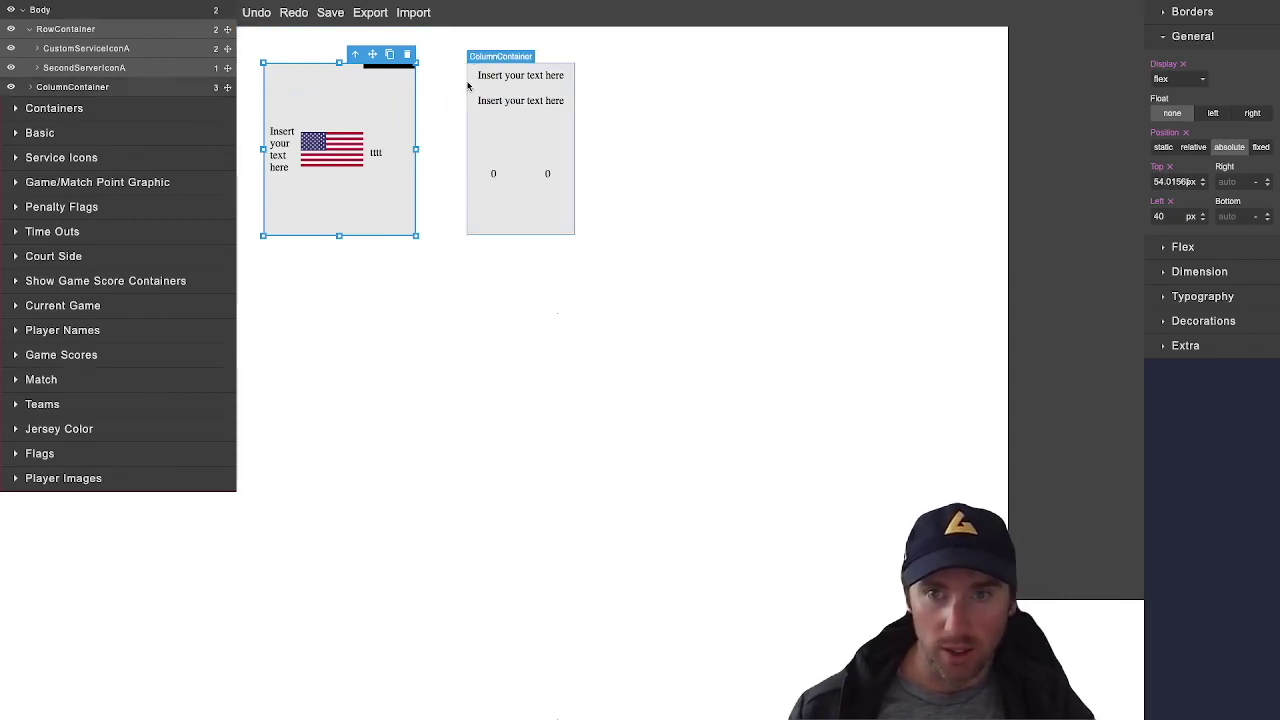
drag(469, 86, 625, 86)
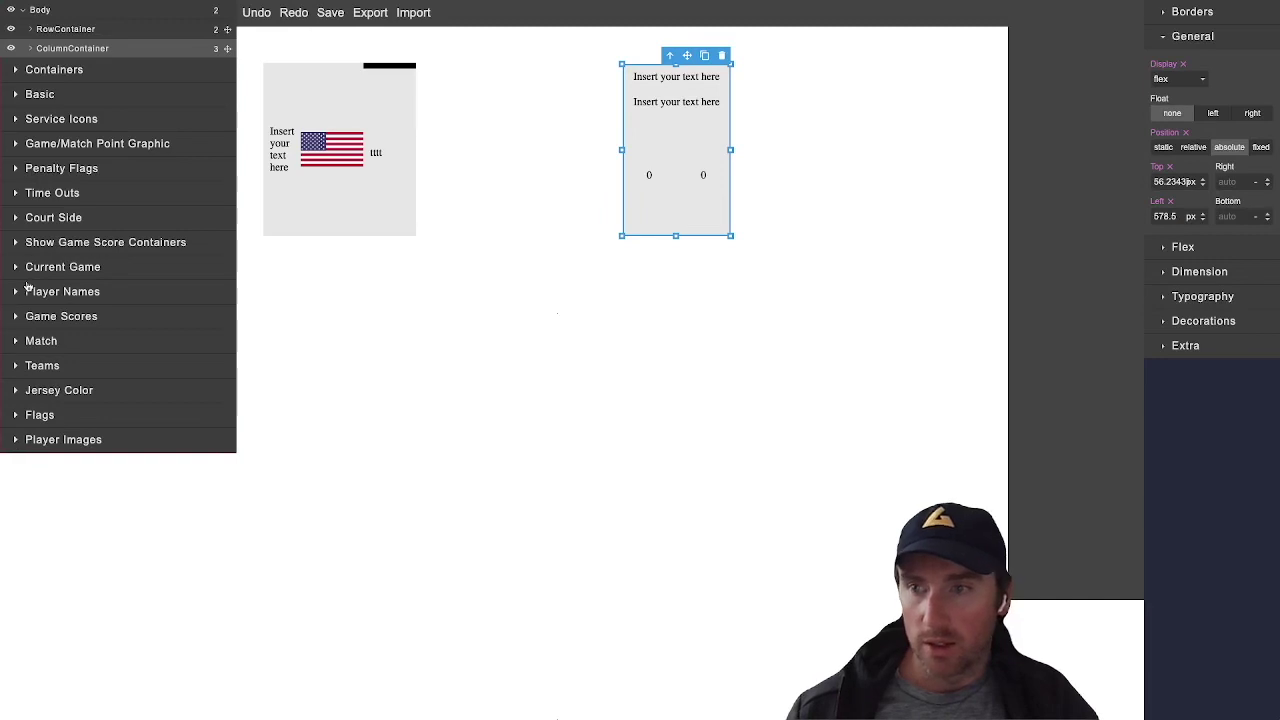
Add a Text block to the row container between the Custom Service Icon A and Second Server Icon A blocks
click(23, 100)
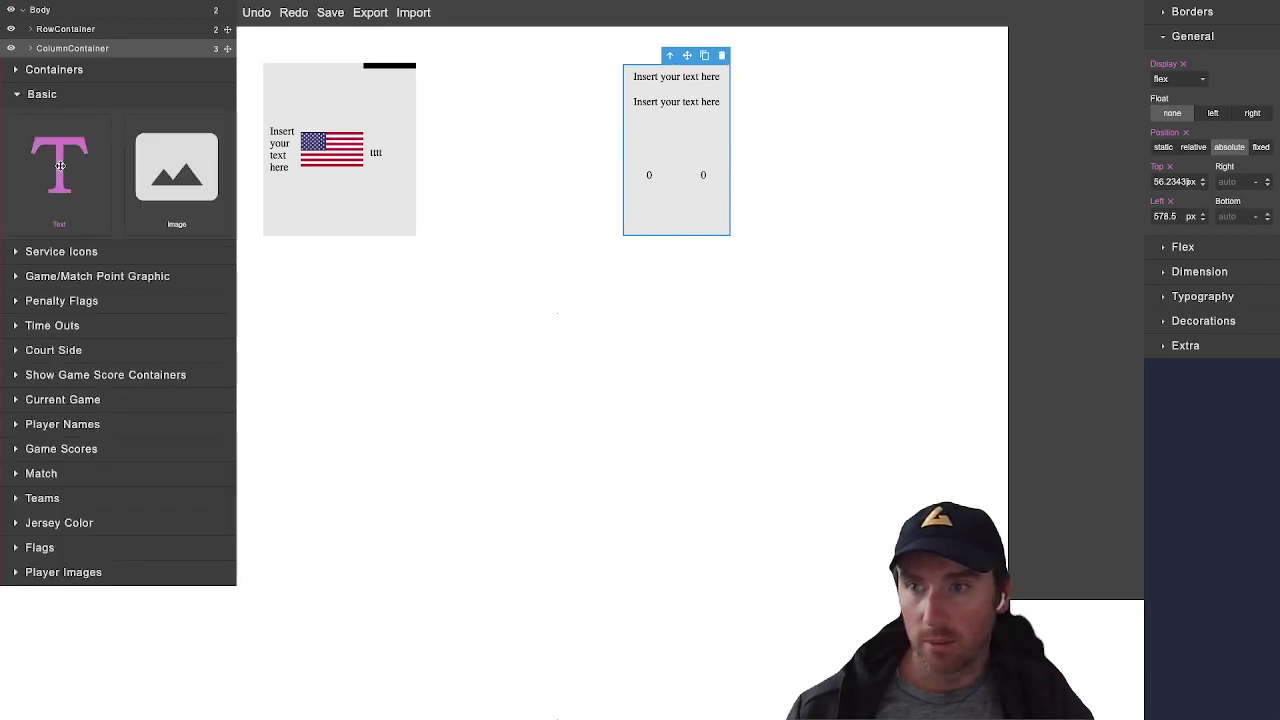
drag(59, 180, 362, 188)
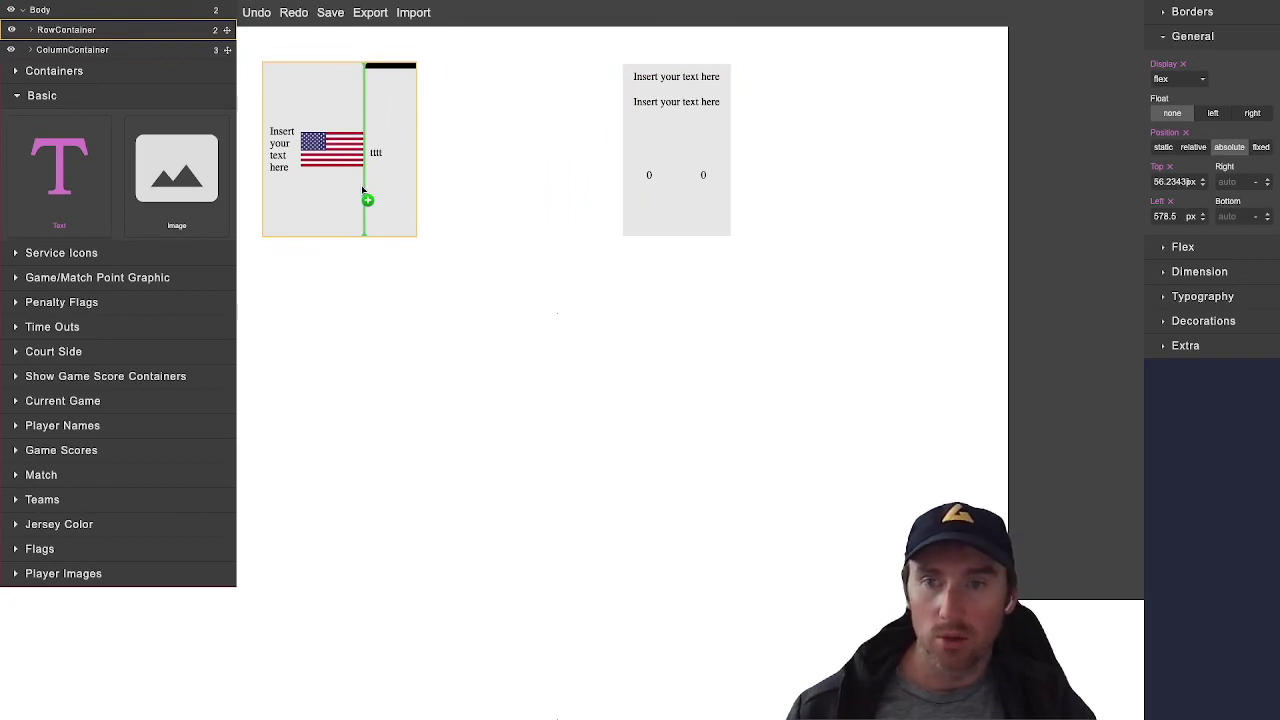
drag(362, 188, 363, 188)
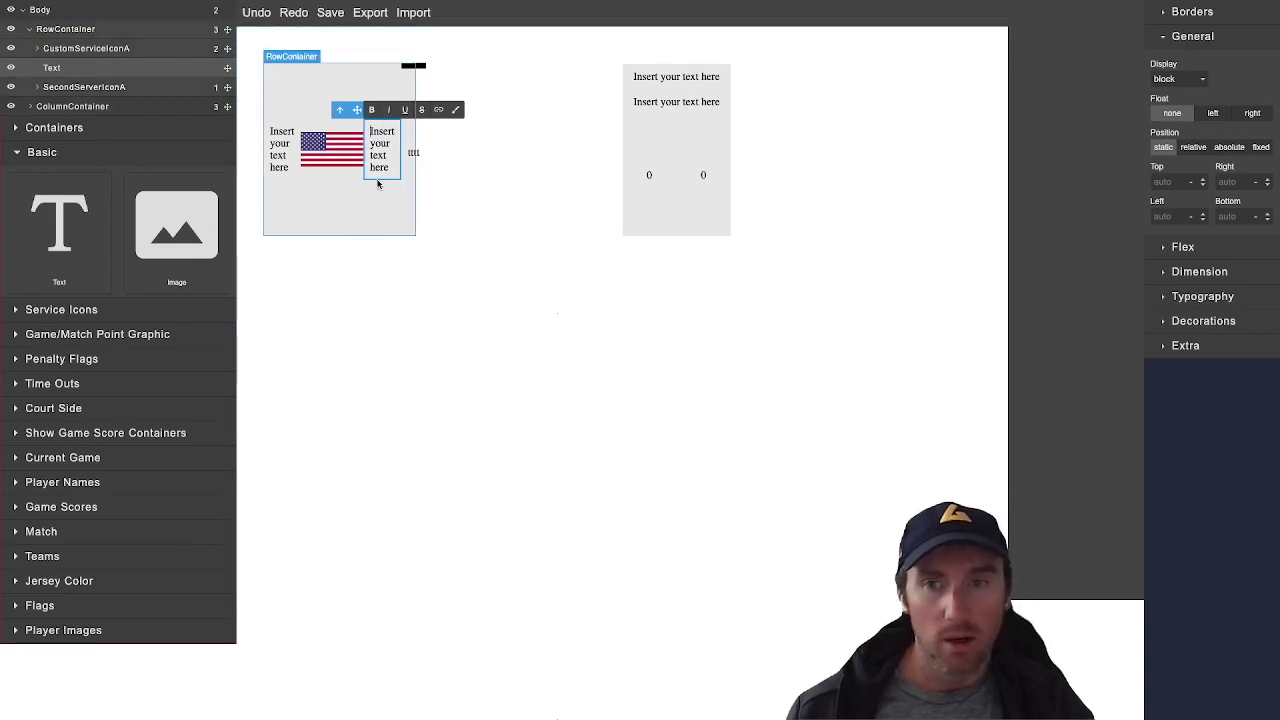
Try absolute positioning with a 10 px top offset on the new text block and return it to static
click(1172, 150)
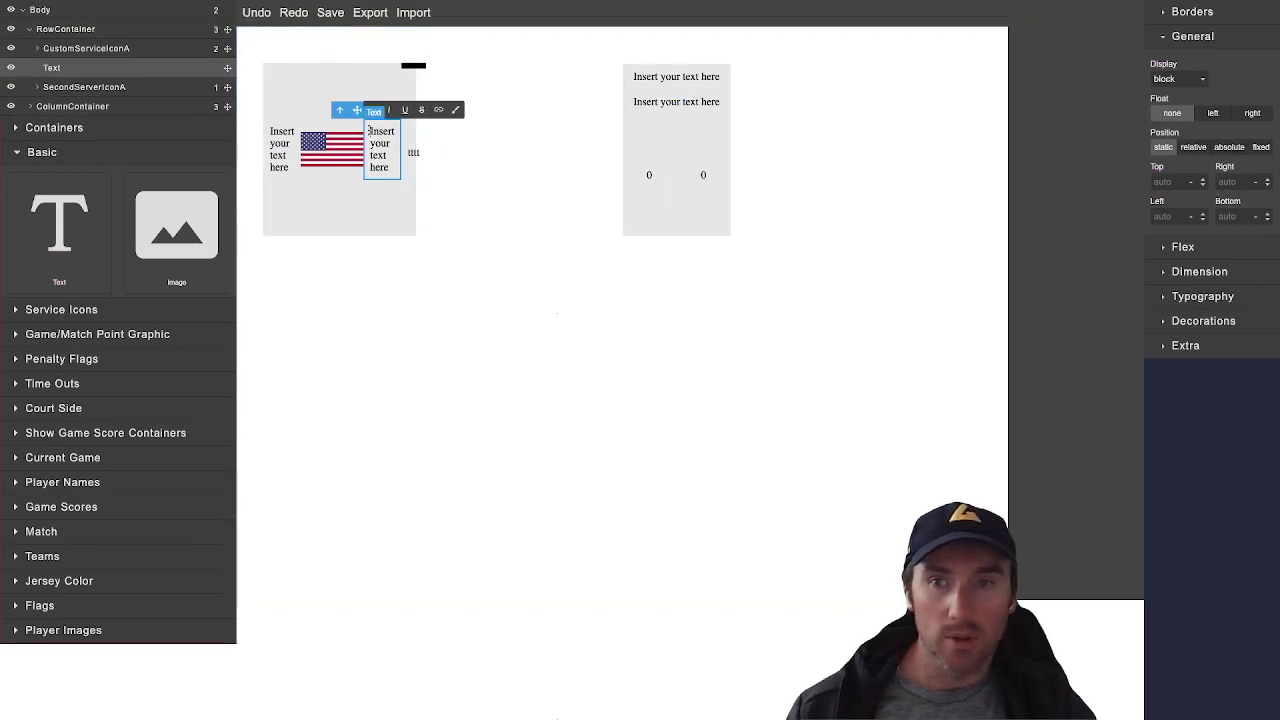
click(1229, 147)
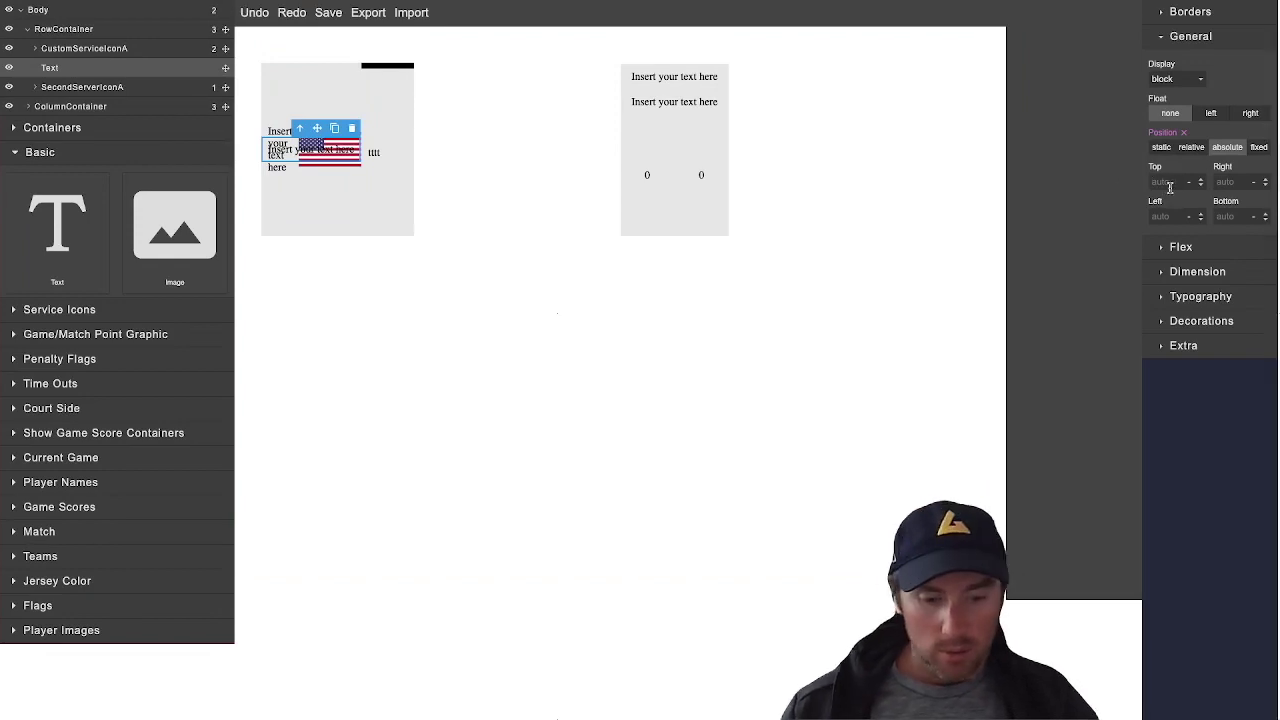
text(10)
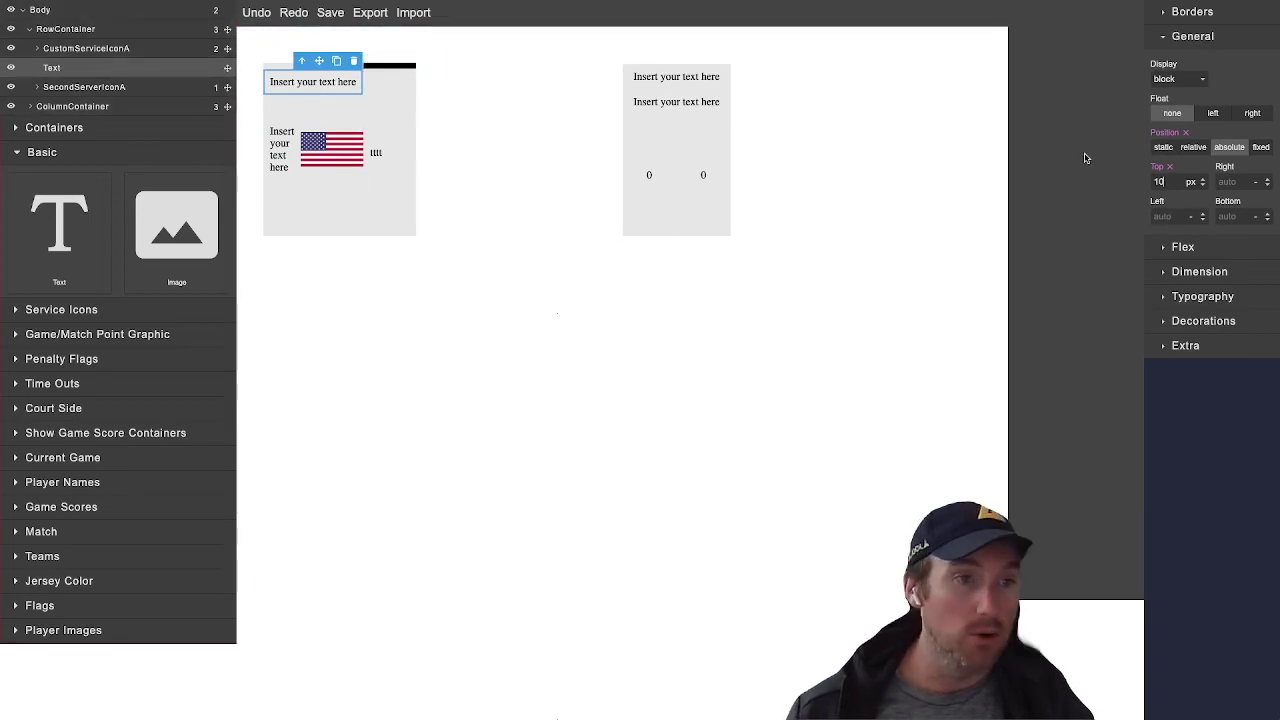
click(1162, 148)
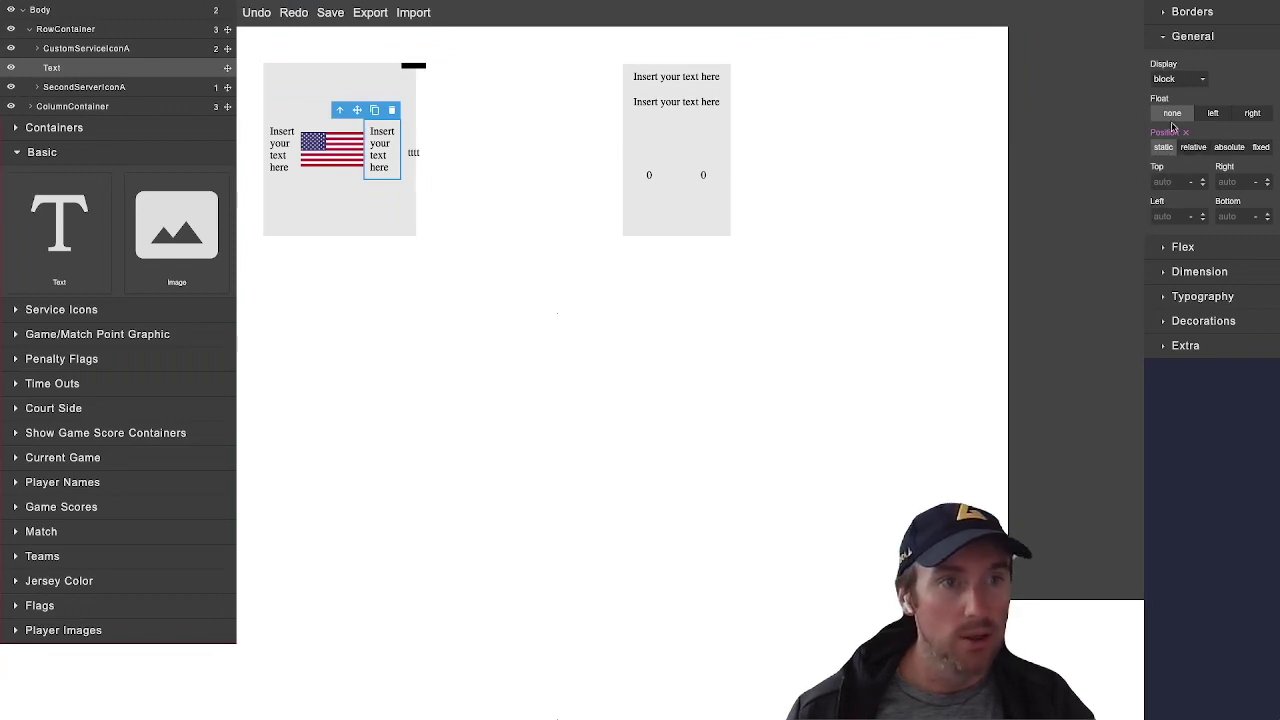
Examine the Flex options of the text block alongside its General settings
click(1162, 38)
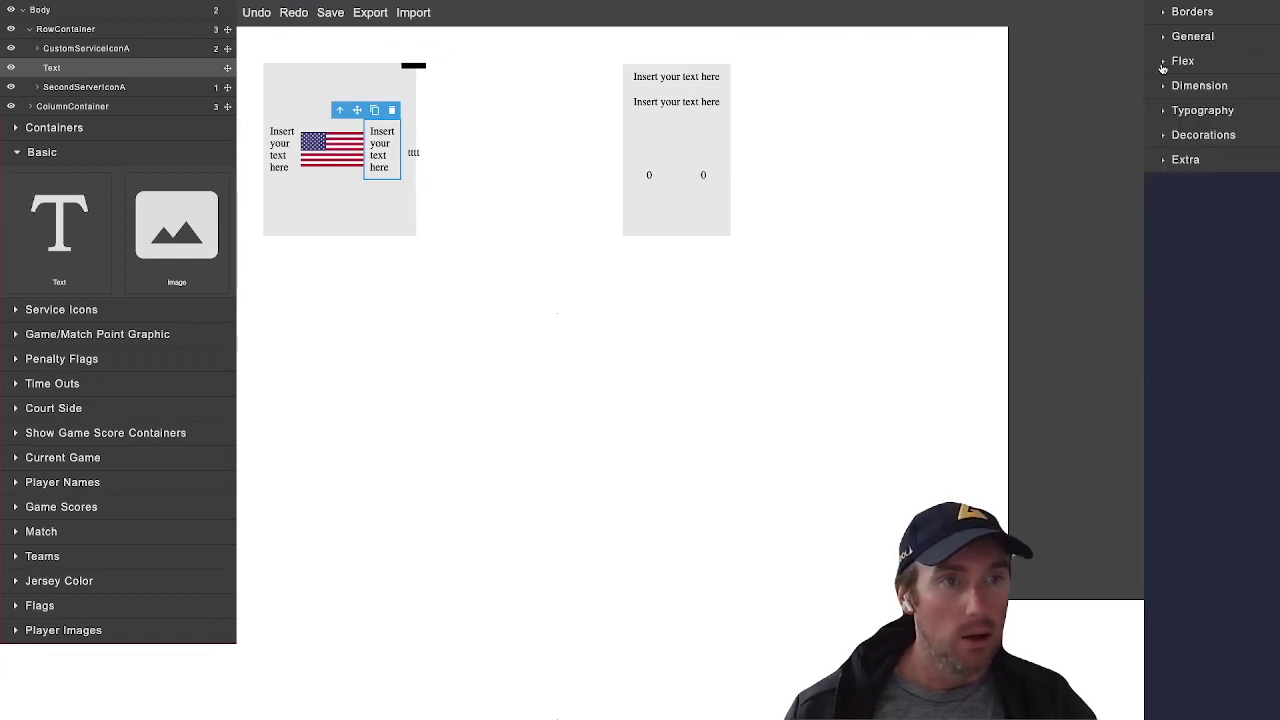
click(1163, 64)
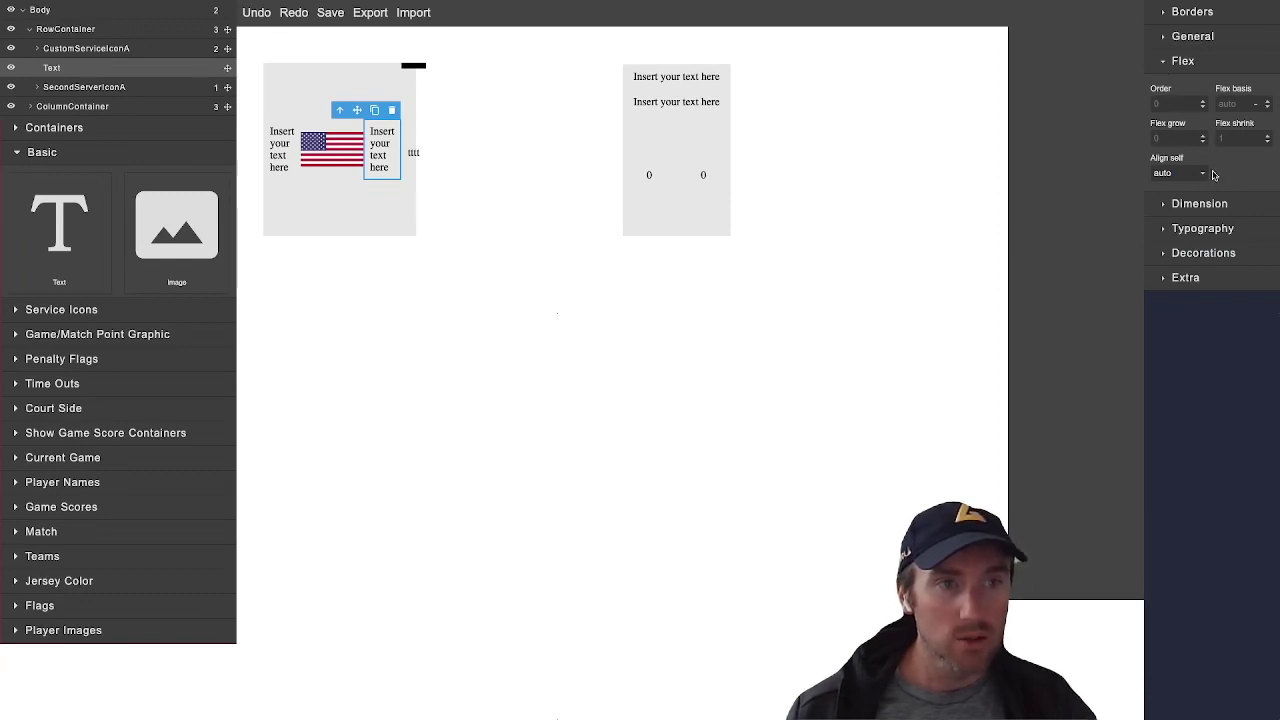
click(1164, 38)
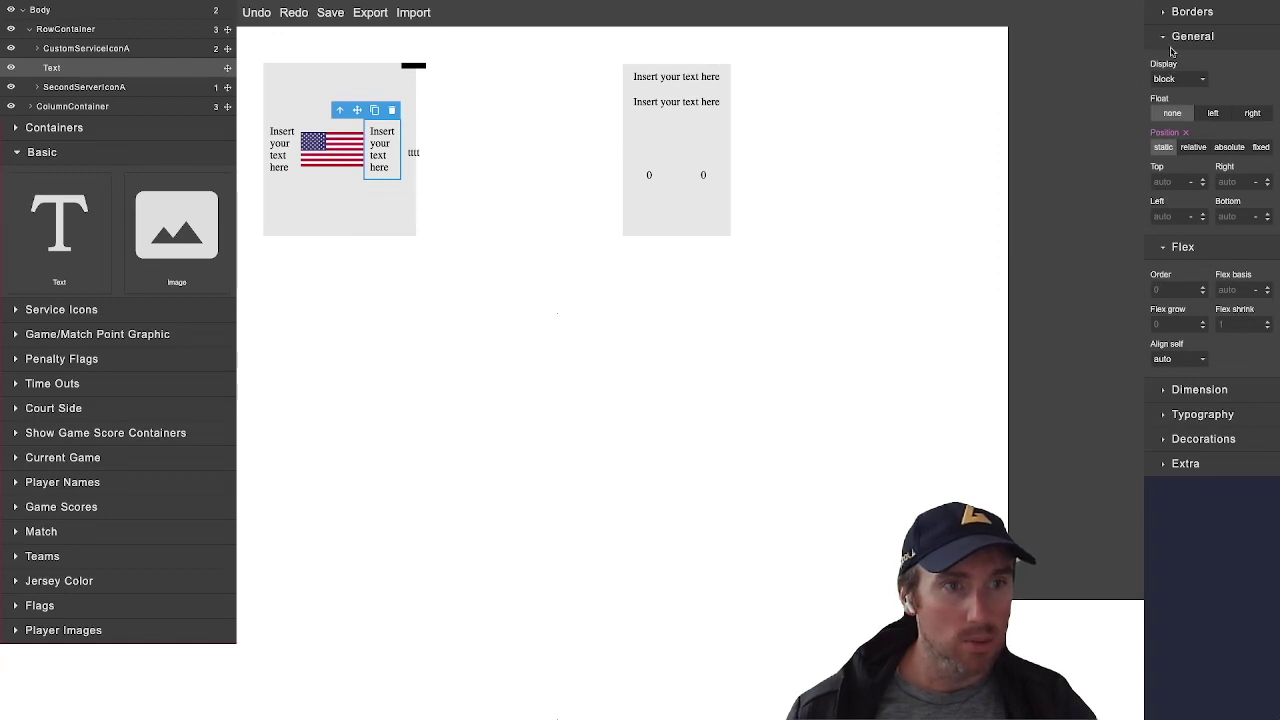
click(1160, 14)
click(1160, 14)
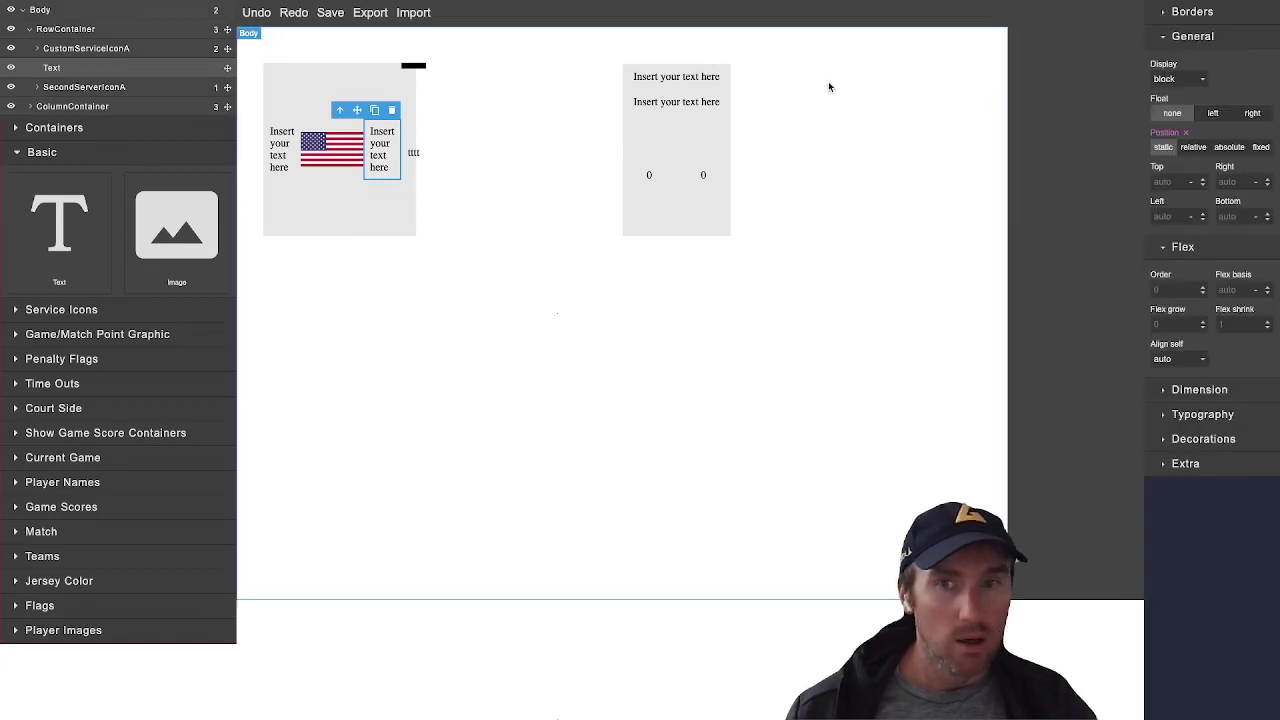
Select the row container and examine its Flex and Dimension settings
click(386, 214)
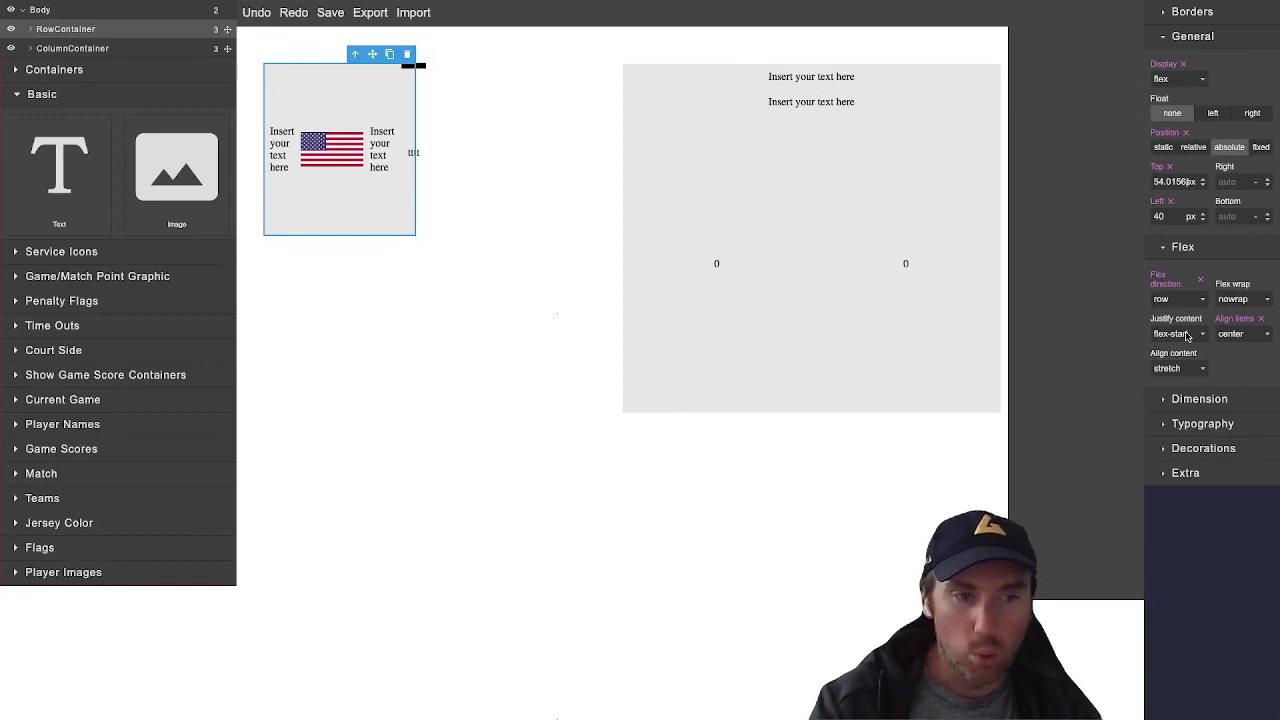
click(1166, 249)
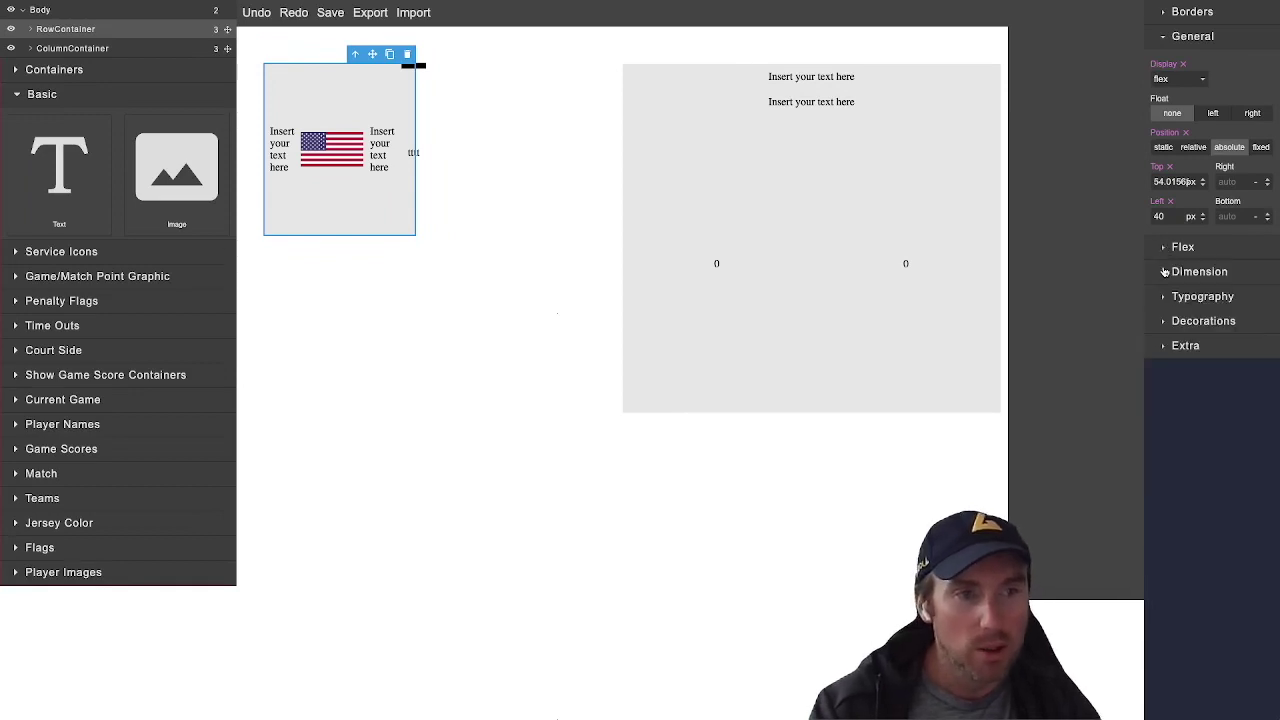
click(1163, 273)
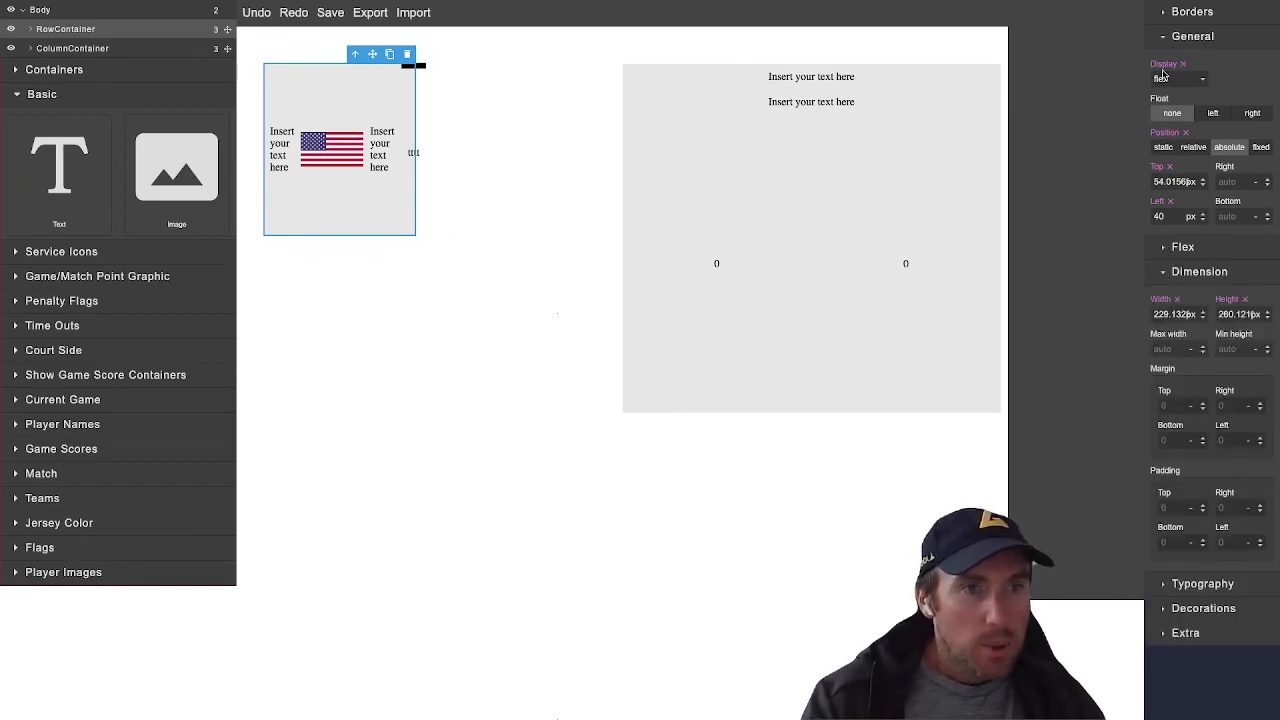
click(1162, 40)
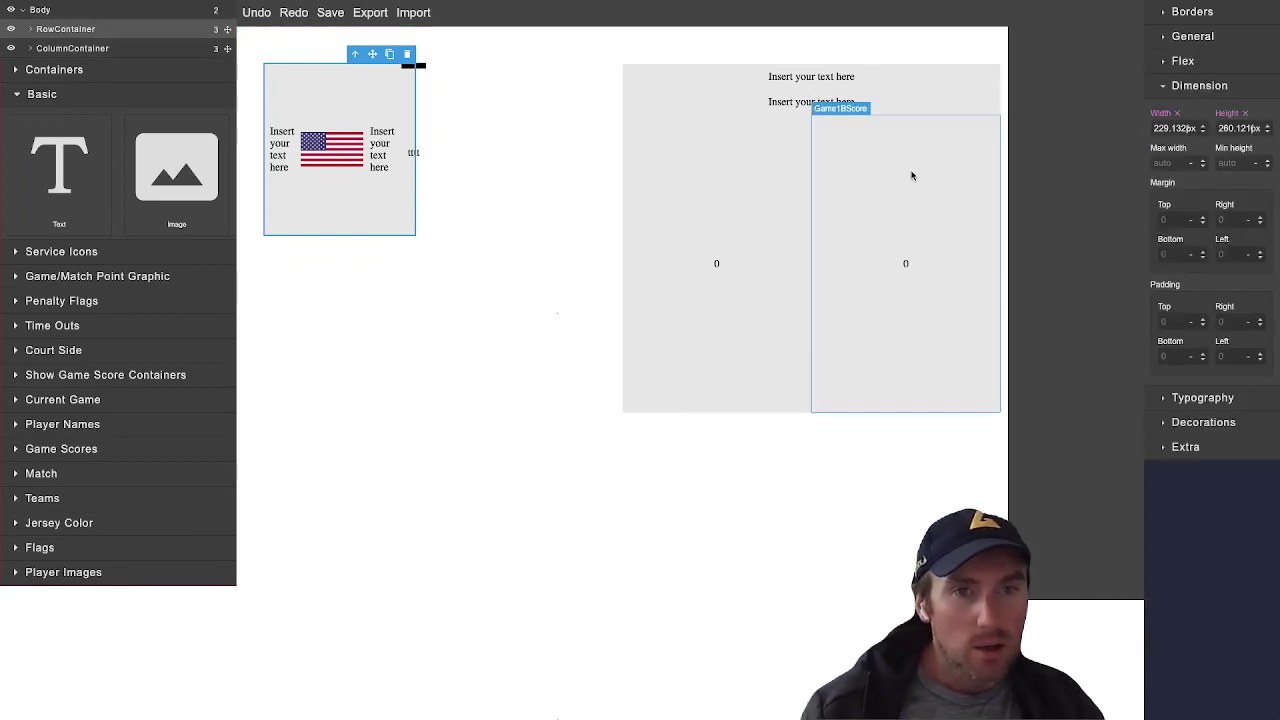
Clear the width, height and minimum height of the column container so it sizes to its content
click(899, 102)
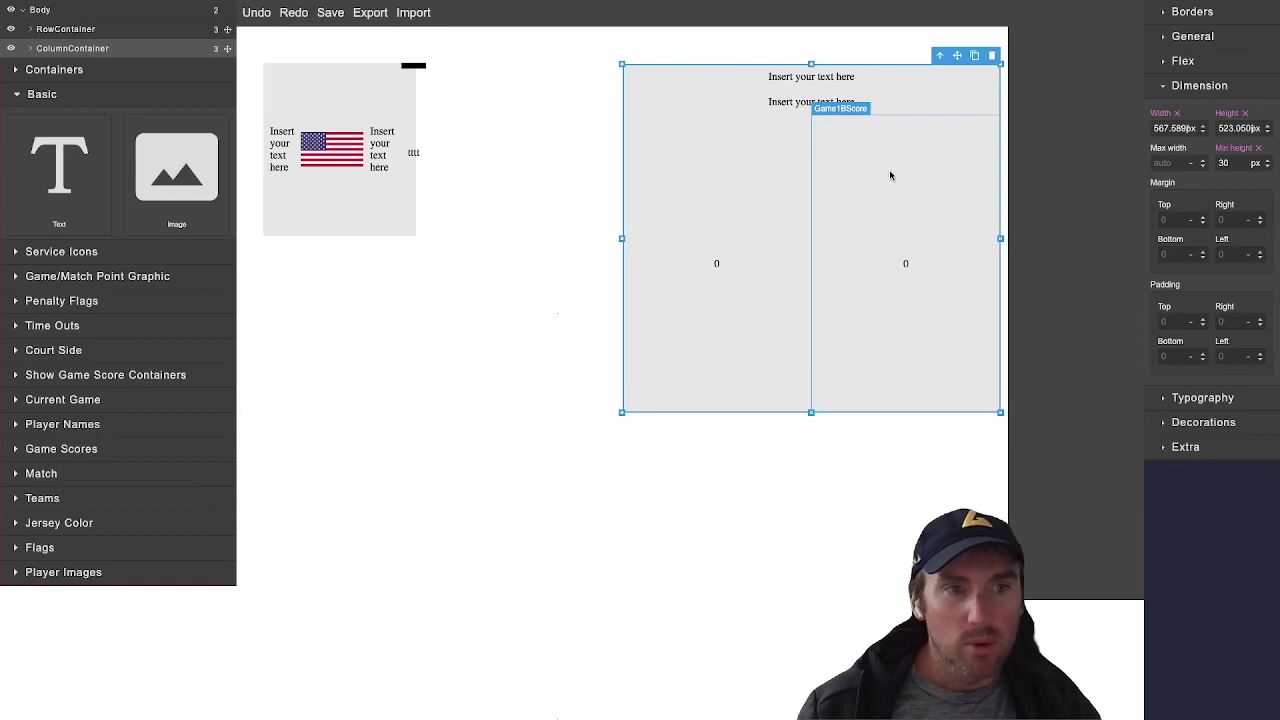
click(1177, 114)
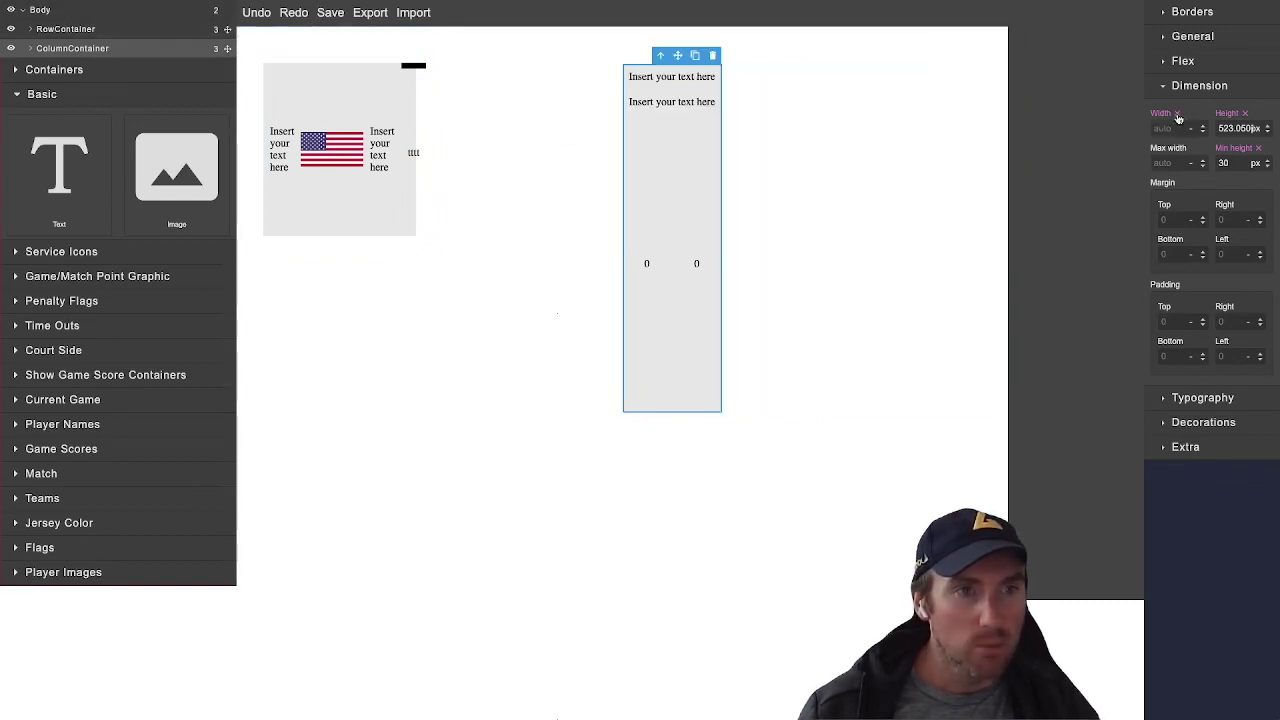
click(1245, 113)
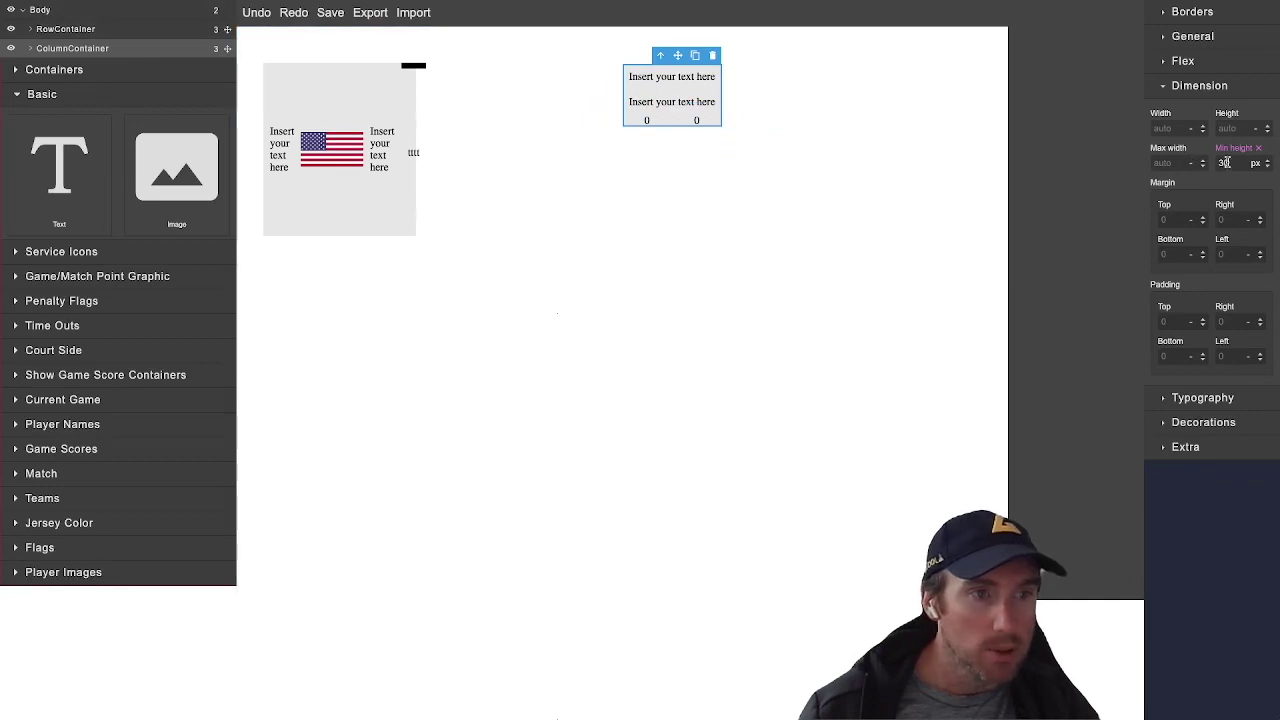
click(1259, 149)
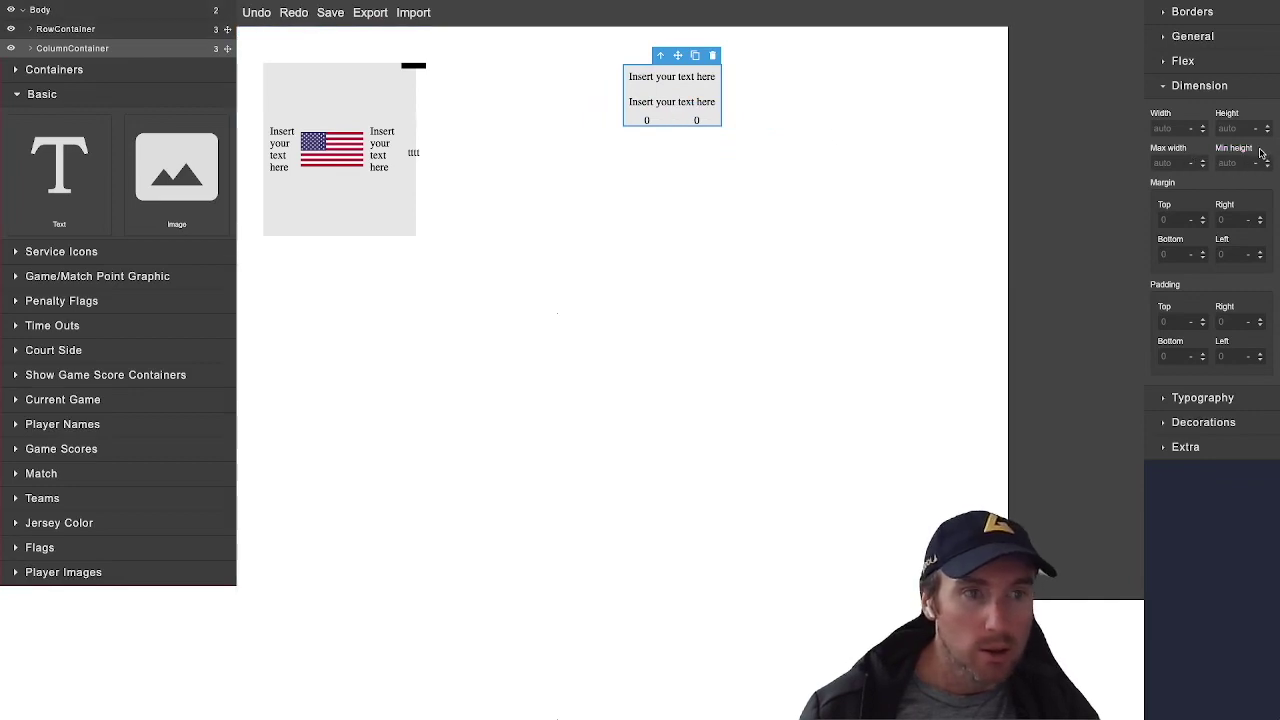
Give the column container 10 px of padding on the top, right, bottom and left
click(1175, 221)
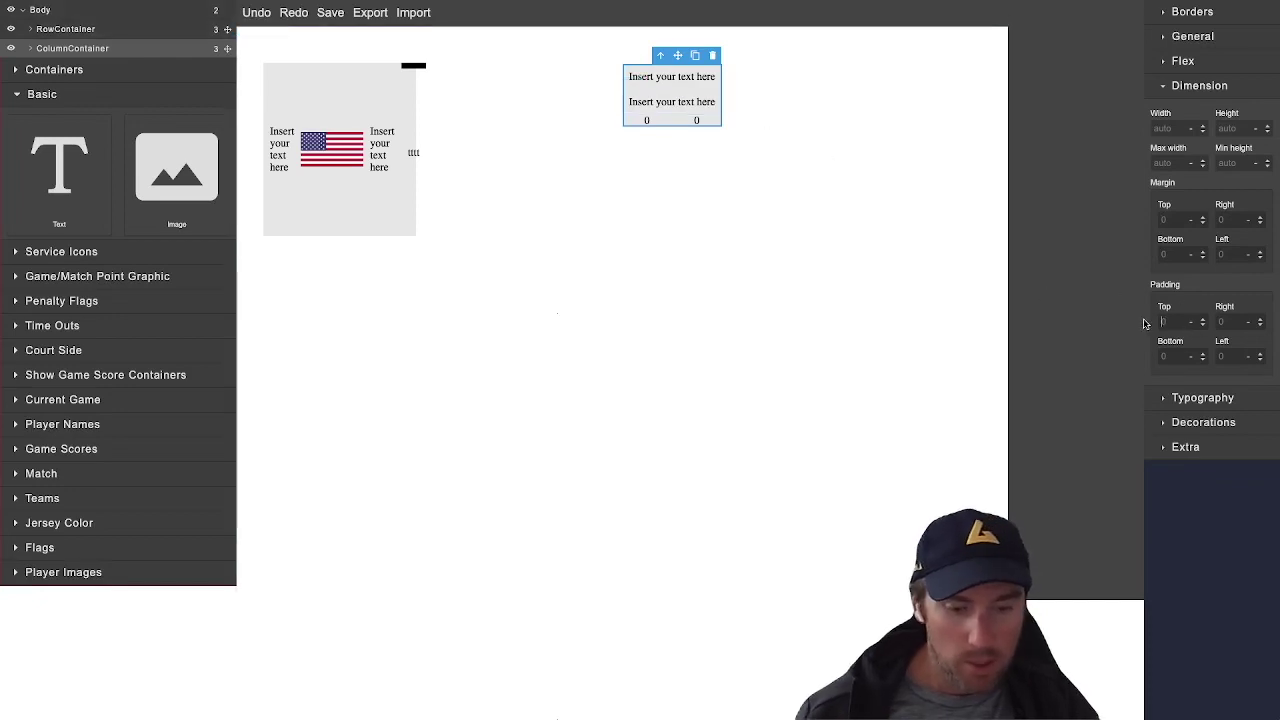
text(10)
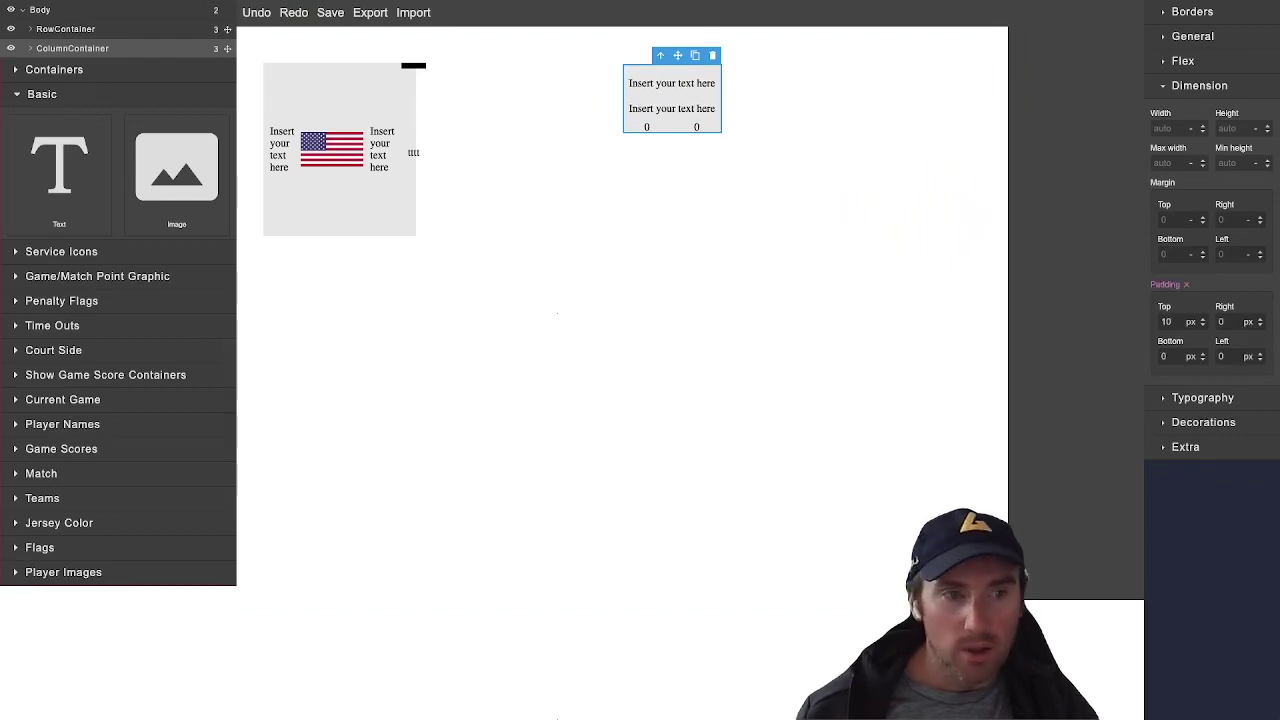
text(10)
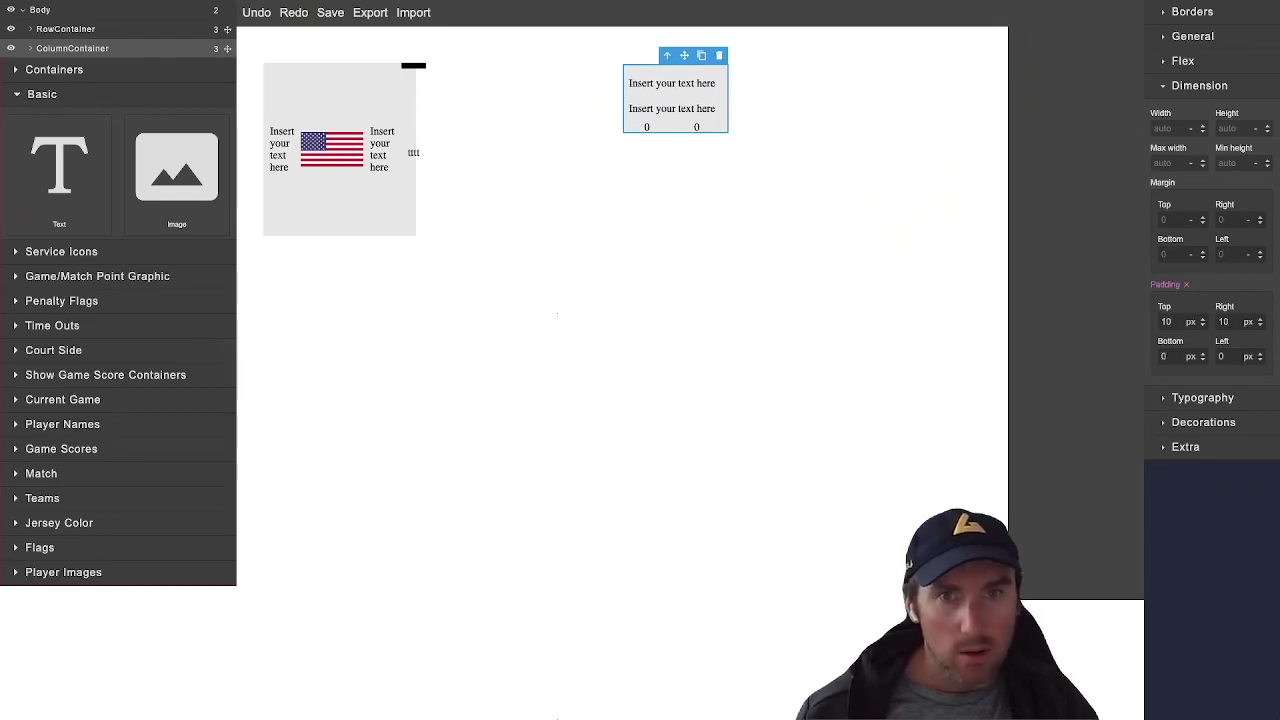
text(10)
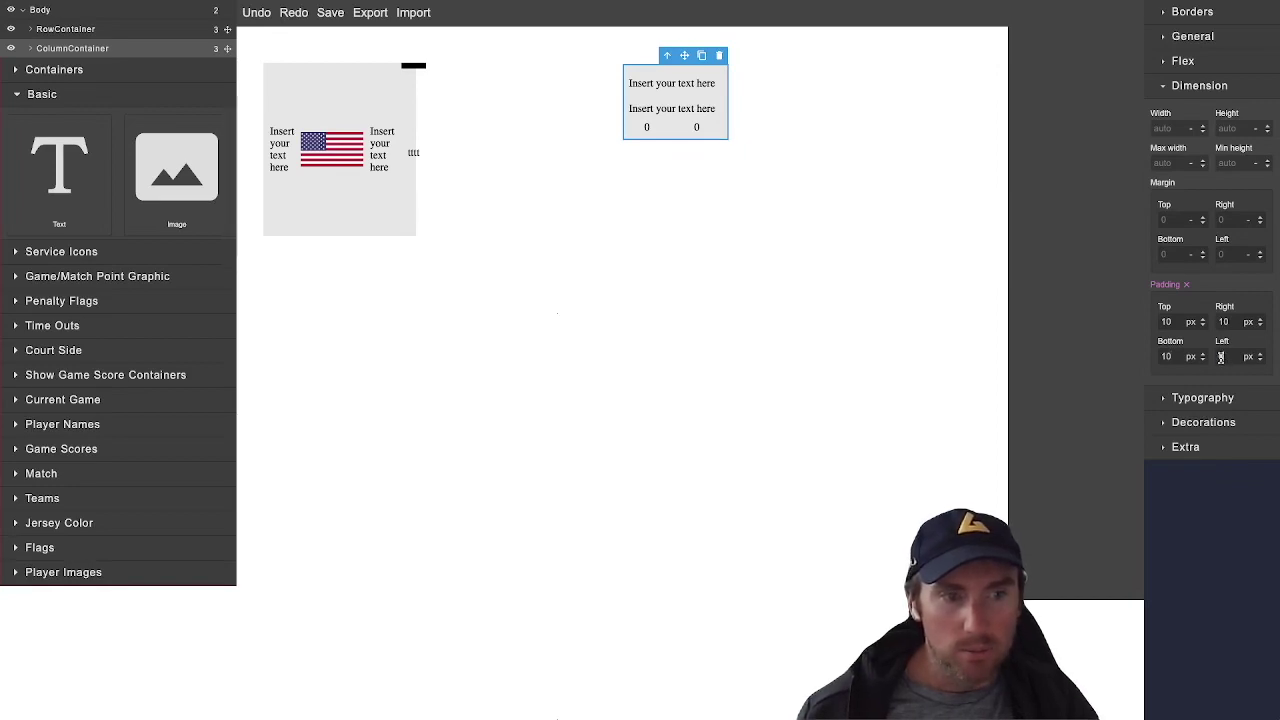
text(10)
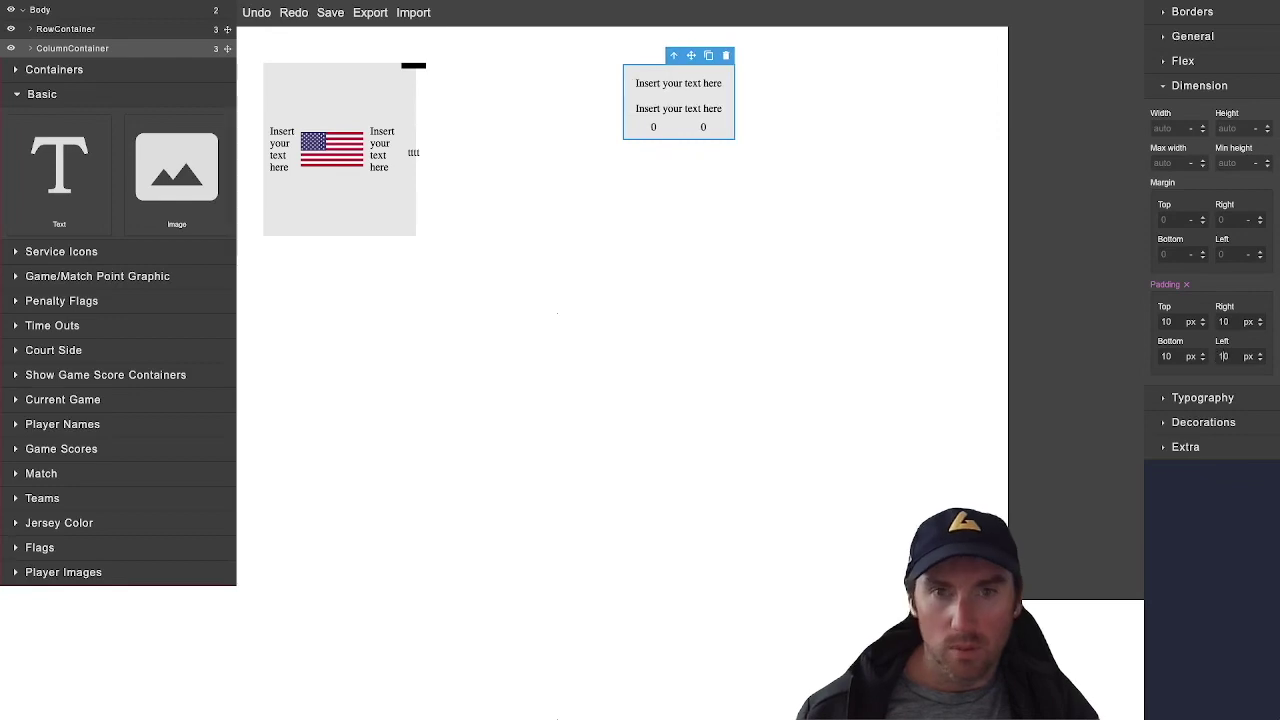
Set the font family of the second text in the column container to Georgia
click(1157, 88)
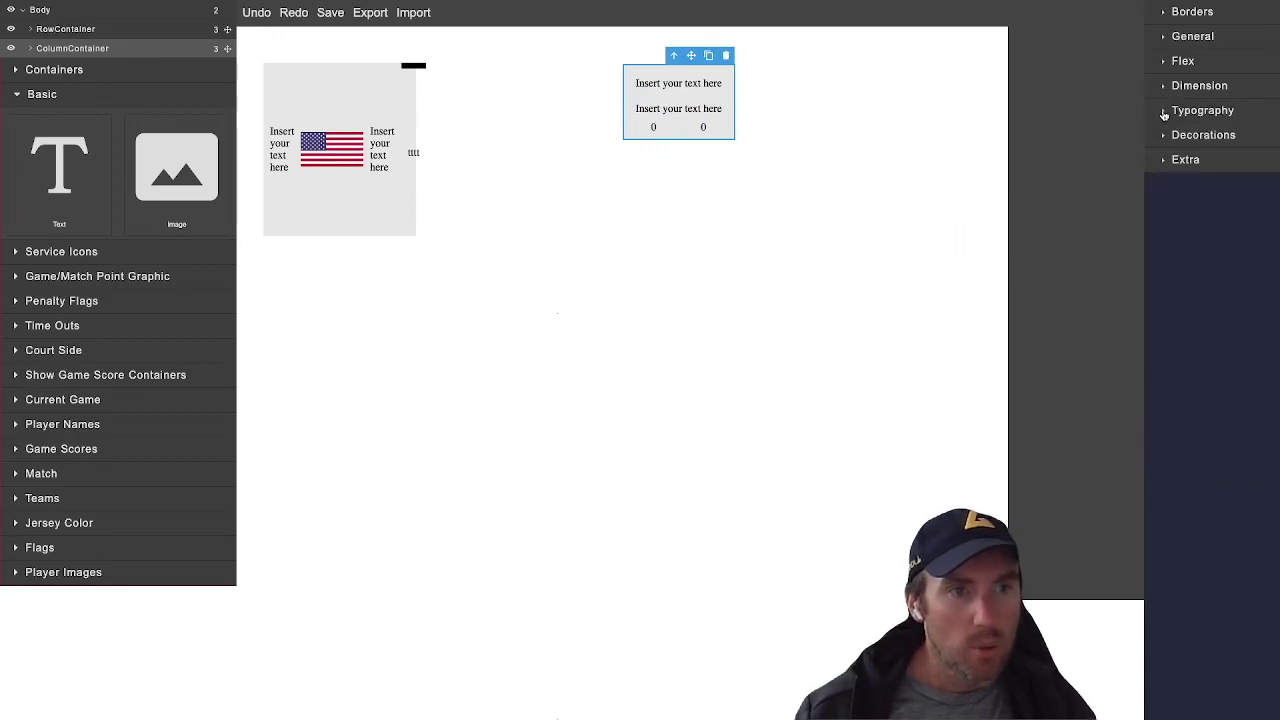
click(1164, 116)
click(1164, 116)
click(1164, 116)
click(707, 114)
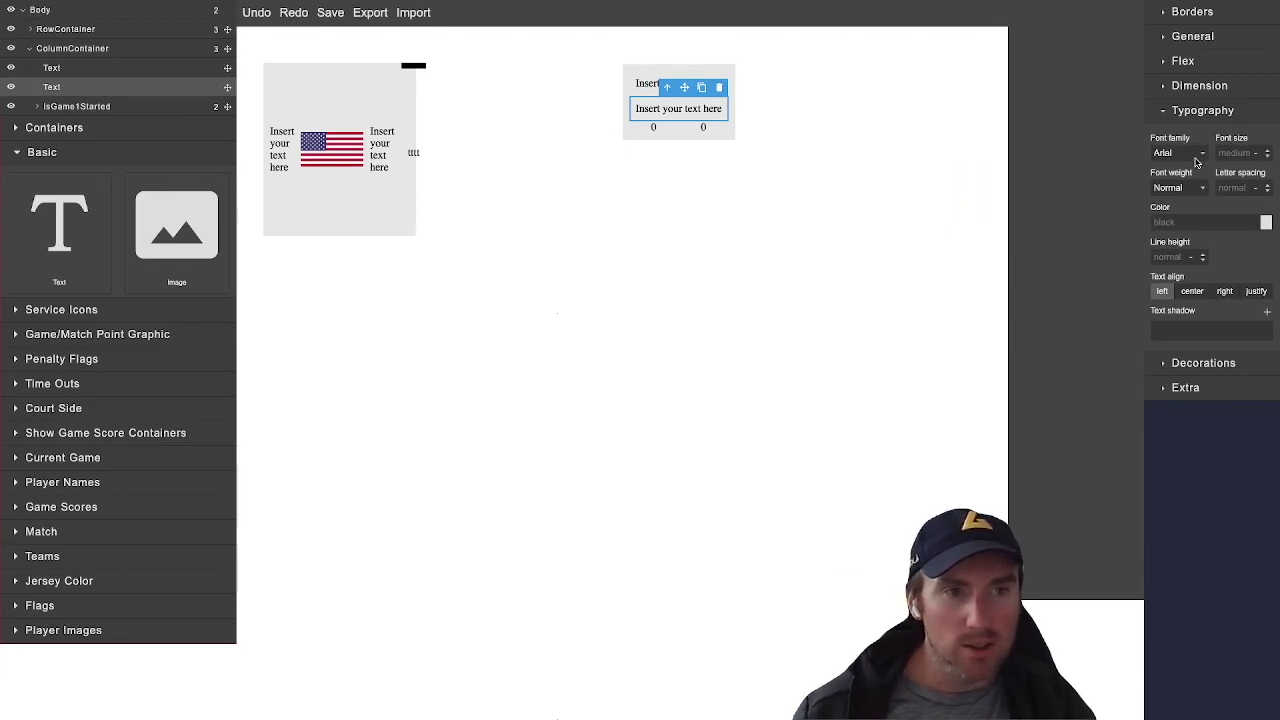
click(1176, 233)
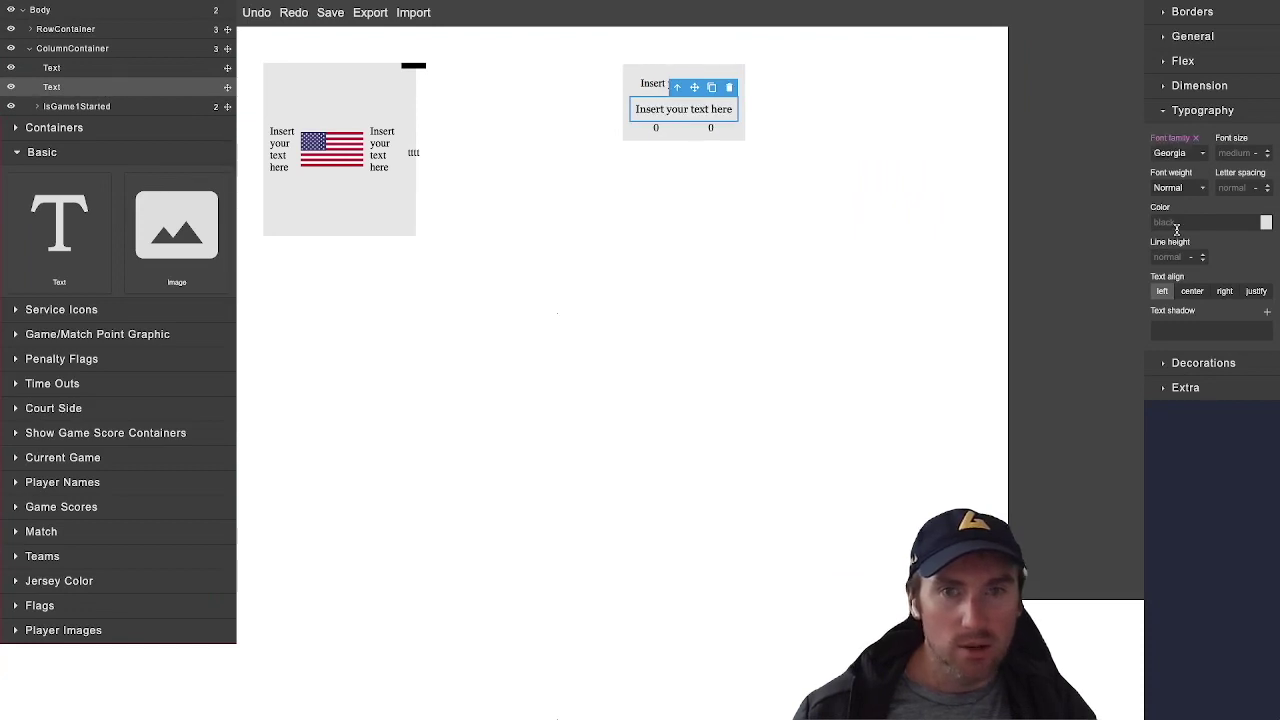
Set the Georgia text's size to 50 px, make it bold and center-align it
click(1236, 155)
text(50)
key(Return)
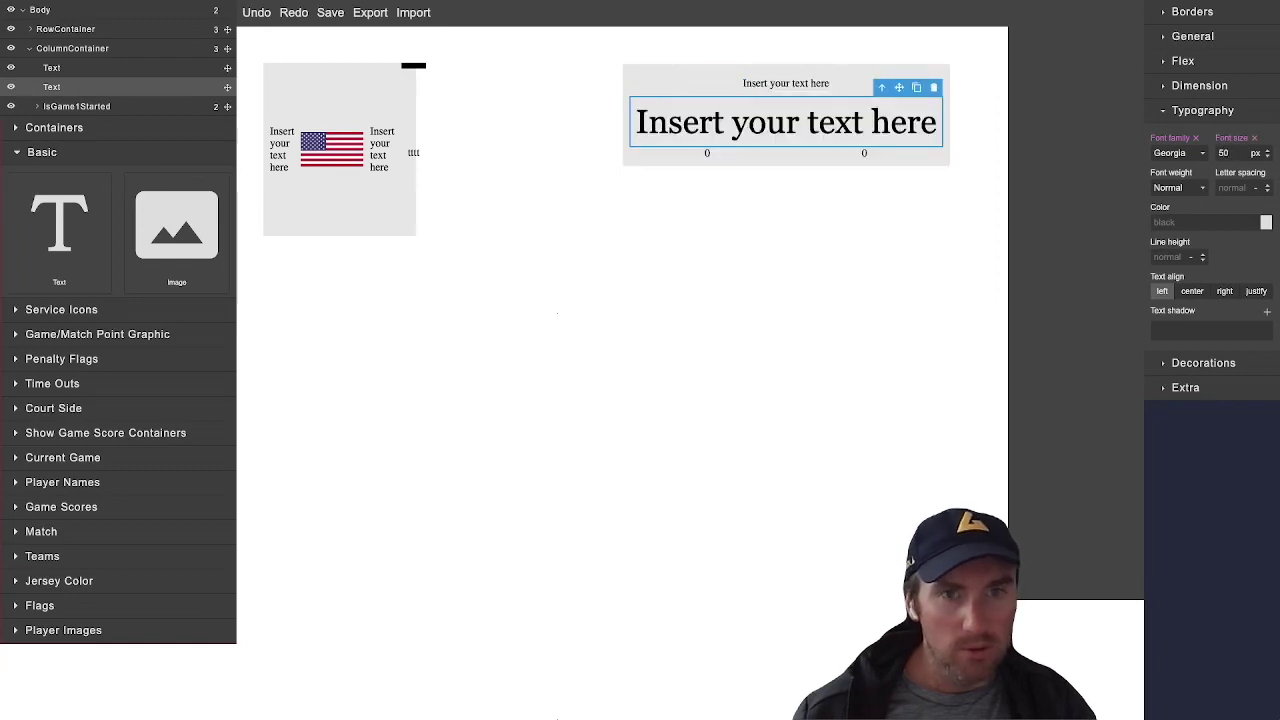
click(1183, 232)
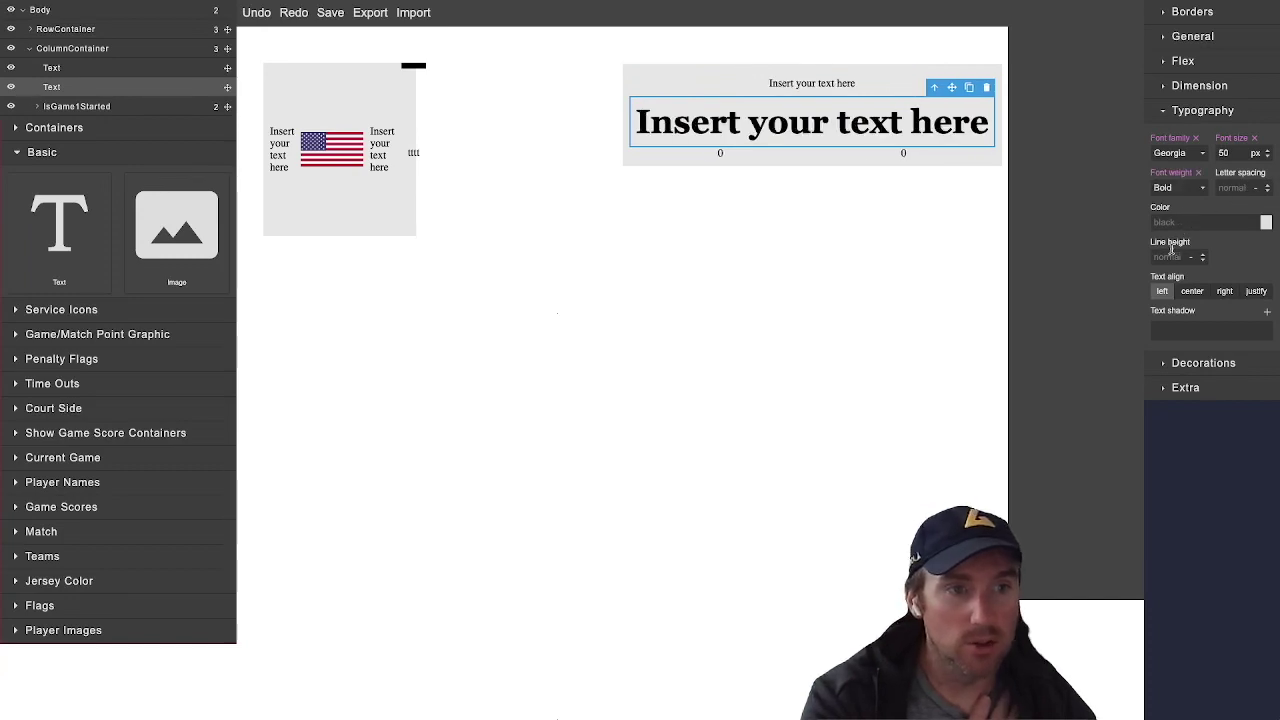
click(1192, 293)
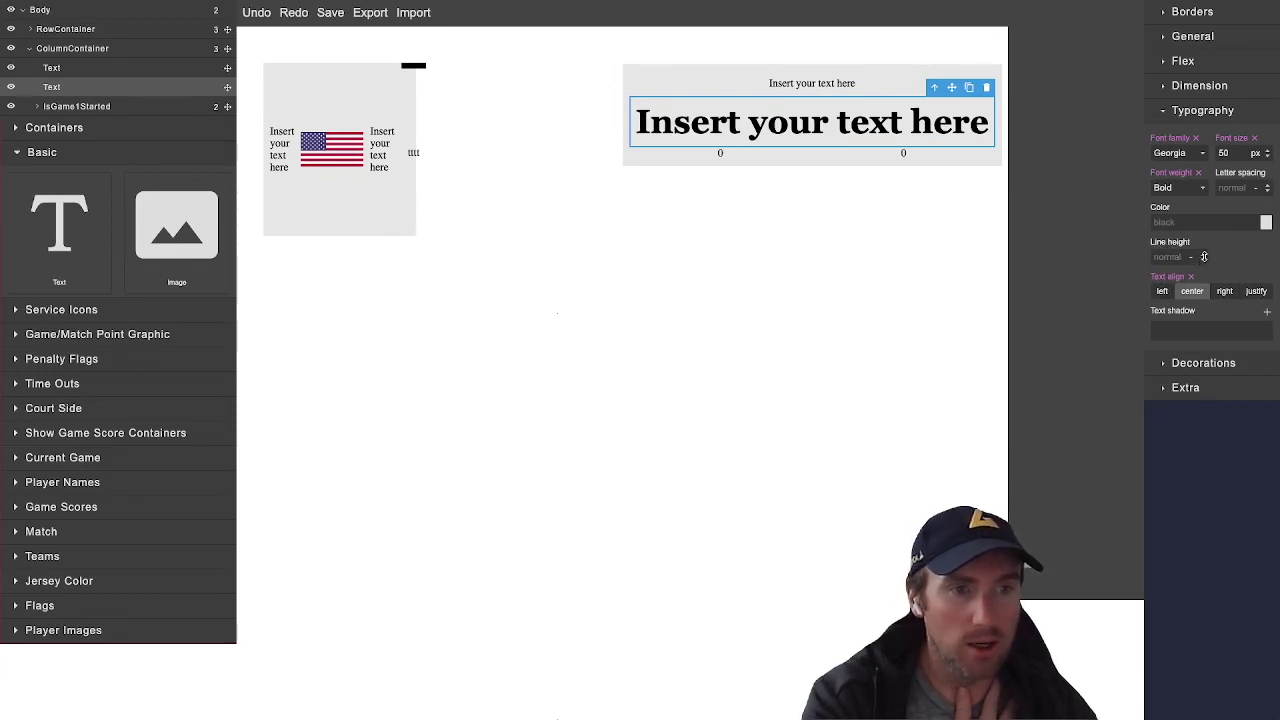
Set the line height of the large centered text to 0 px
click(1204, 256)
click(1204, 259)
click(1204, 259)
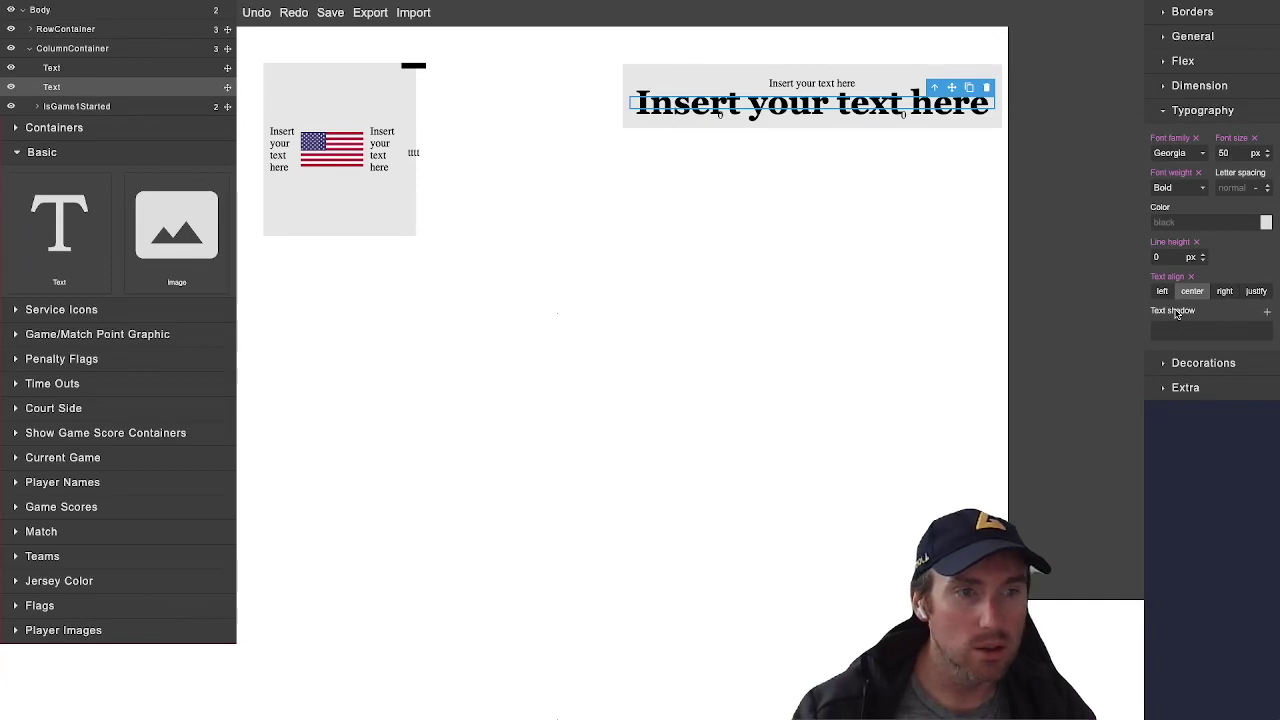
Add a text shadow to the large Georgia text with a 6 px X offset and a muted grayish-pink color
click(1267, 312)
click(1190, 334)
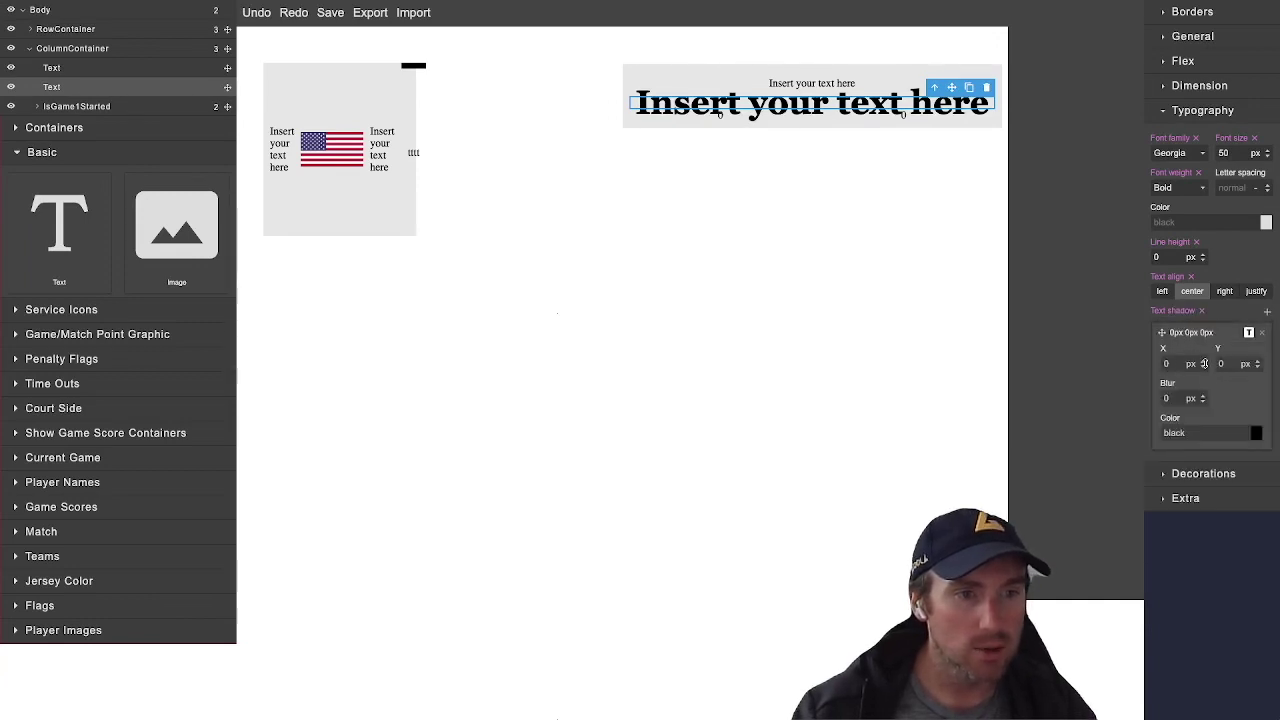
drag(1201, 360, 1201, 360)
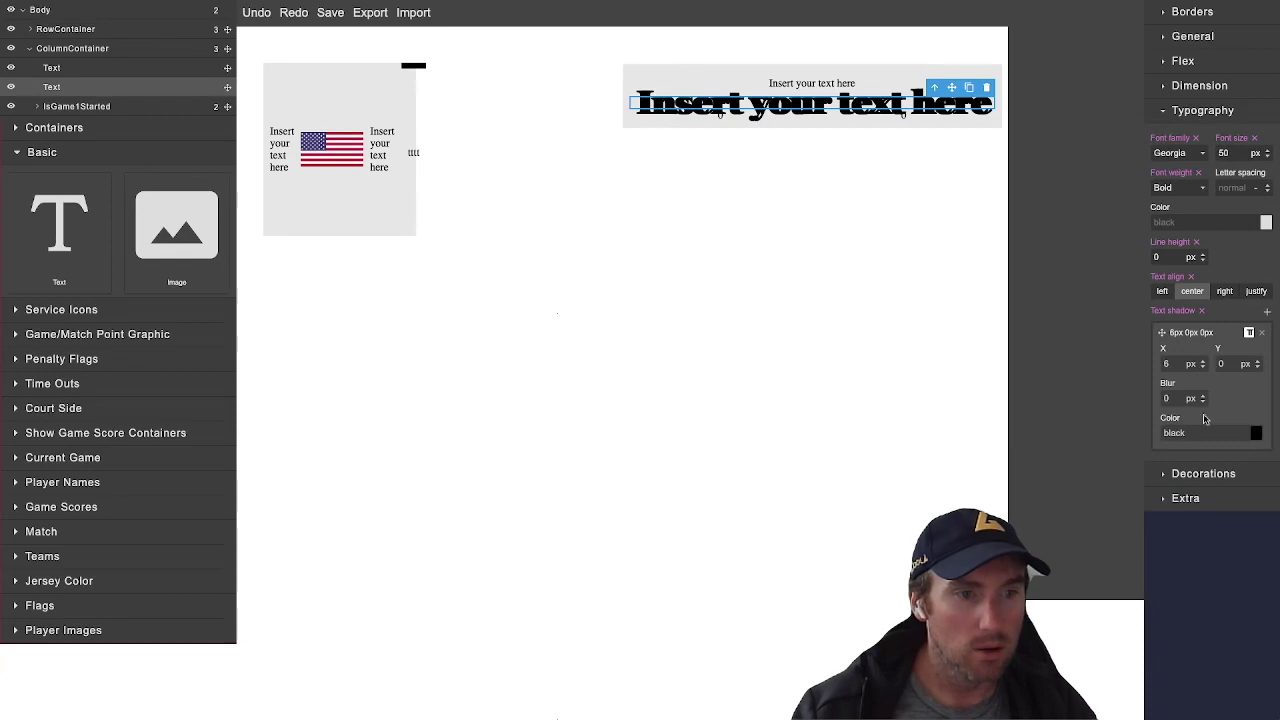
click(1255, 437)
mouse_move(1180, 490)
mouse_down()
mouse_move(1162, 470)
mouse_move(1140, 471)
mouse_move(1188, 494)
mouse_move(1176, 504)
mouse_up()
click(1262, 584)
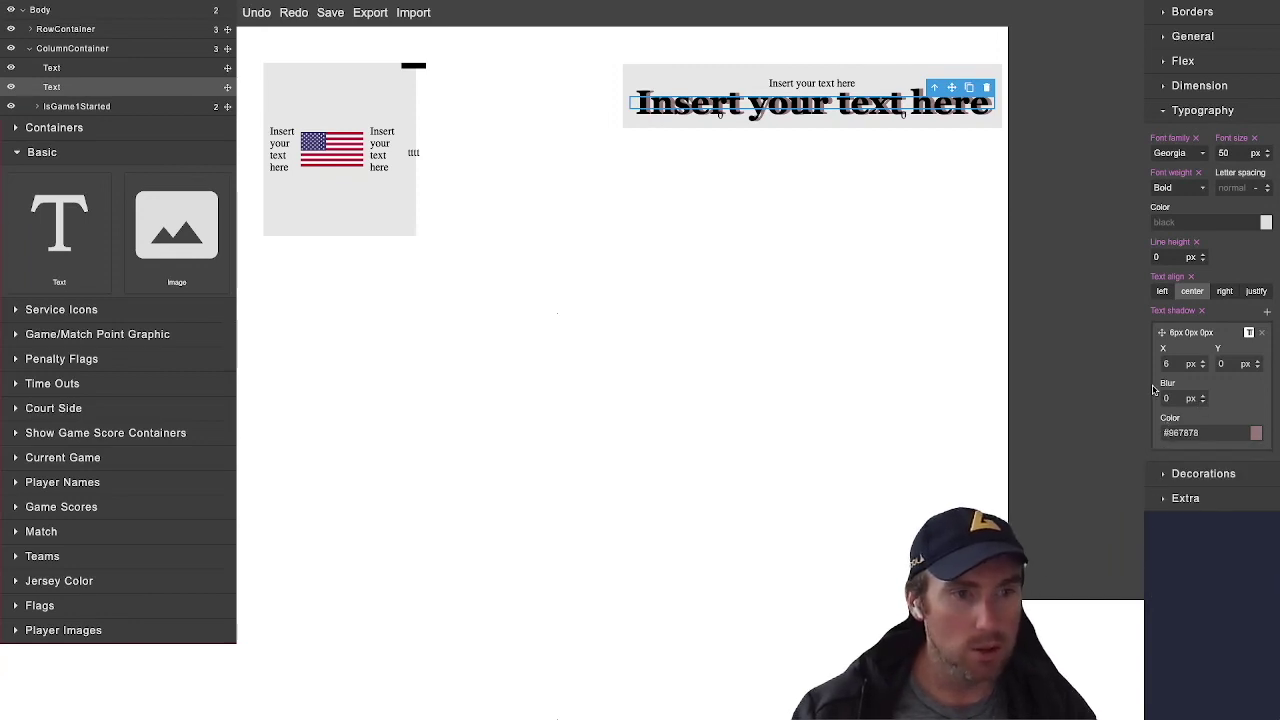
Set the large text's background color to red #d11616
click(1165, 111)
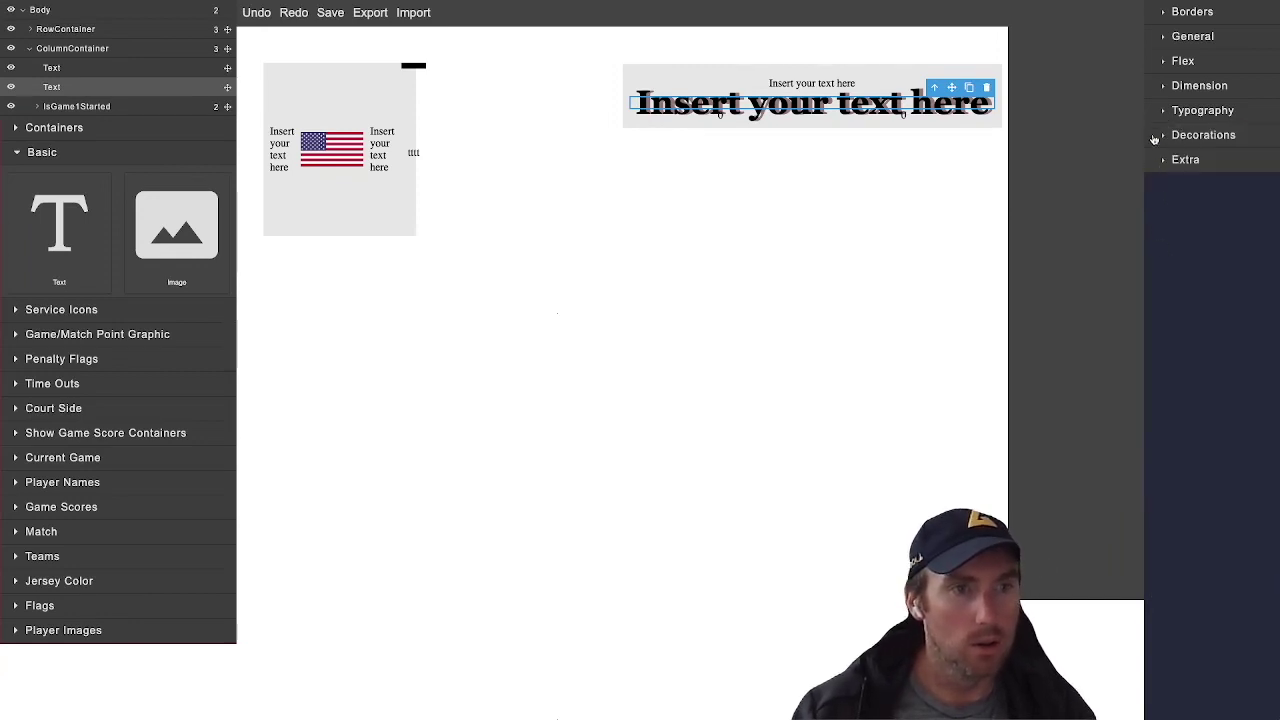
click(1164, 140)
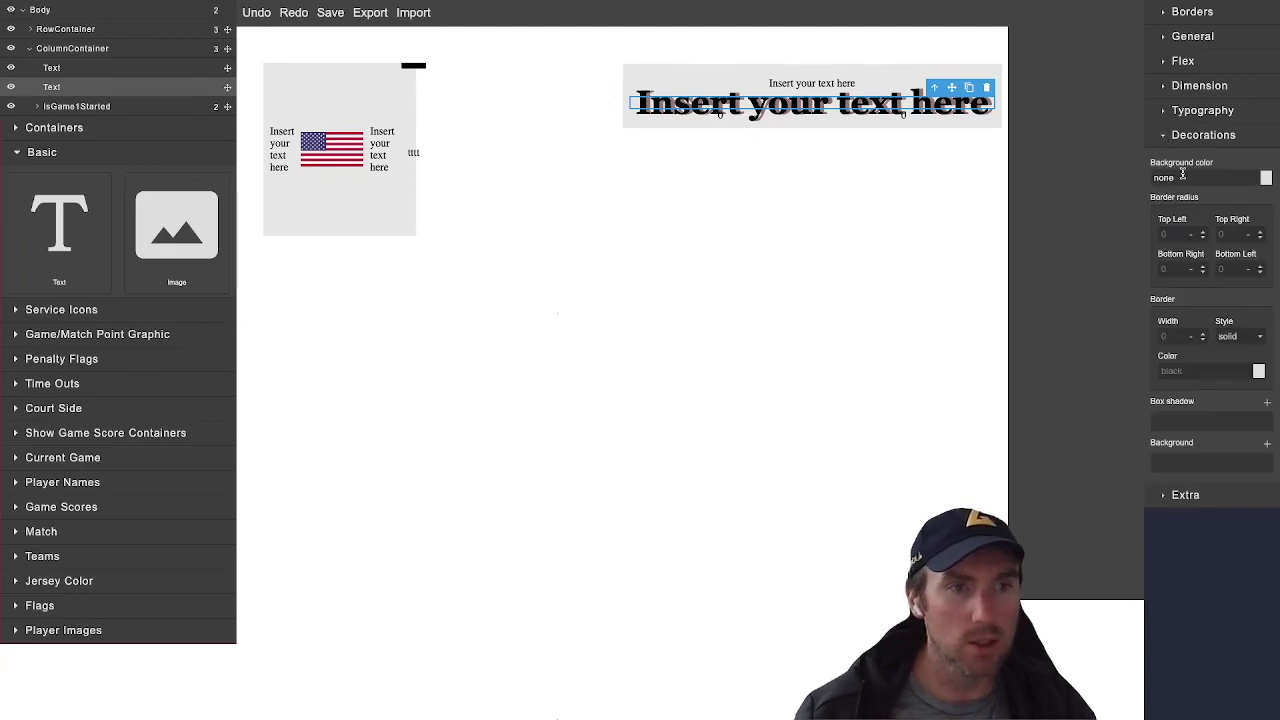
click(1268, 180)
drag(1218, 222, 1244, 228)
click(1262, 330)
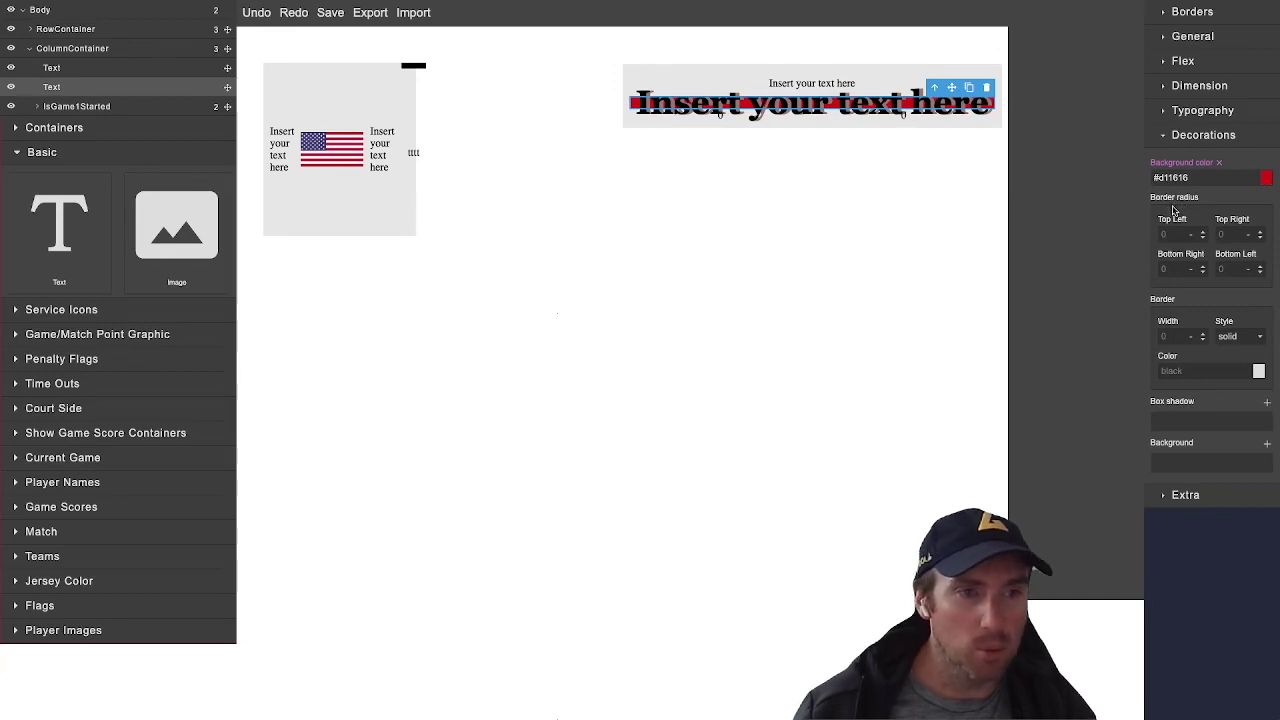
Round the top-left and top-right corners of the large text's background with a 10 px border radius
text(10)
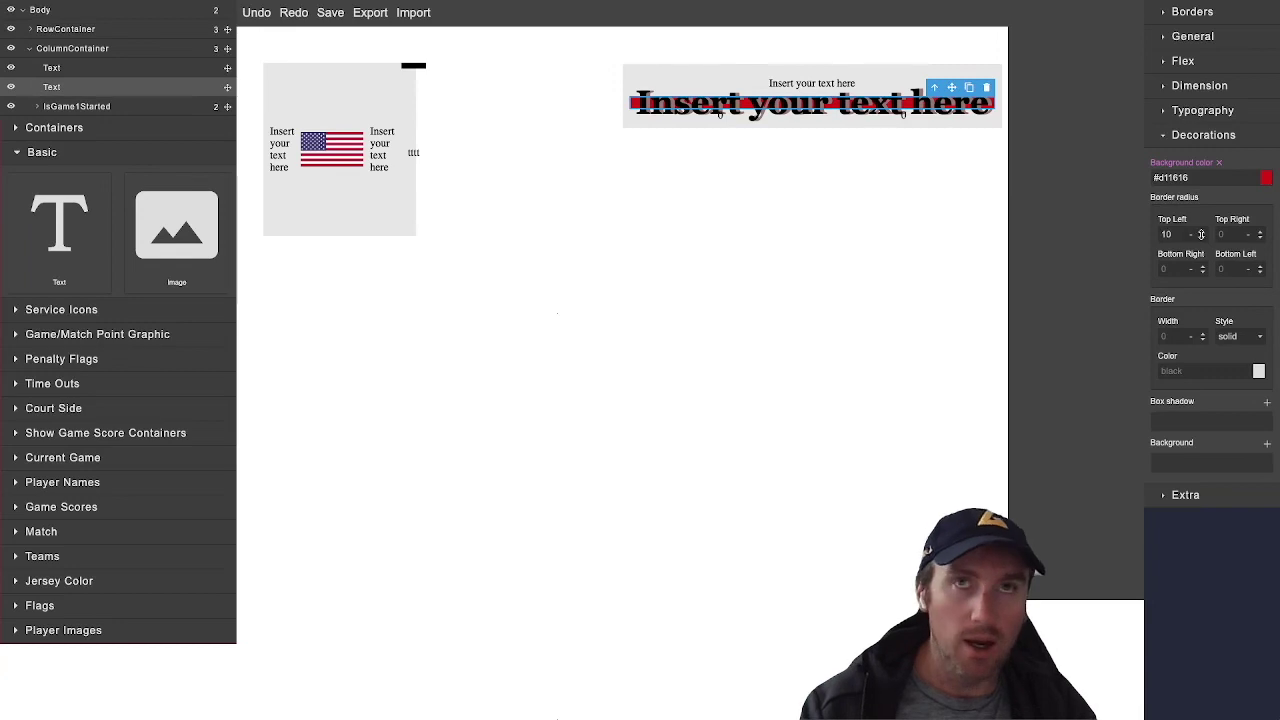
click(1229, 234)
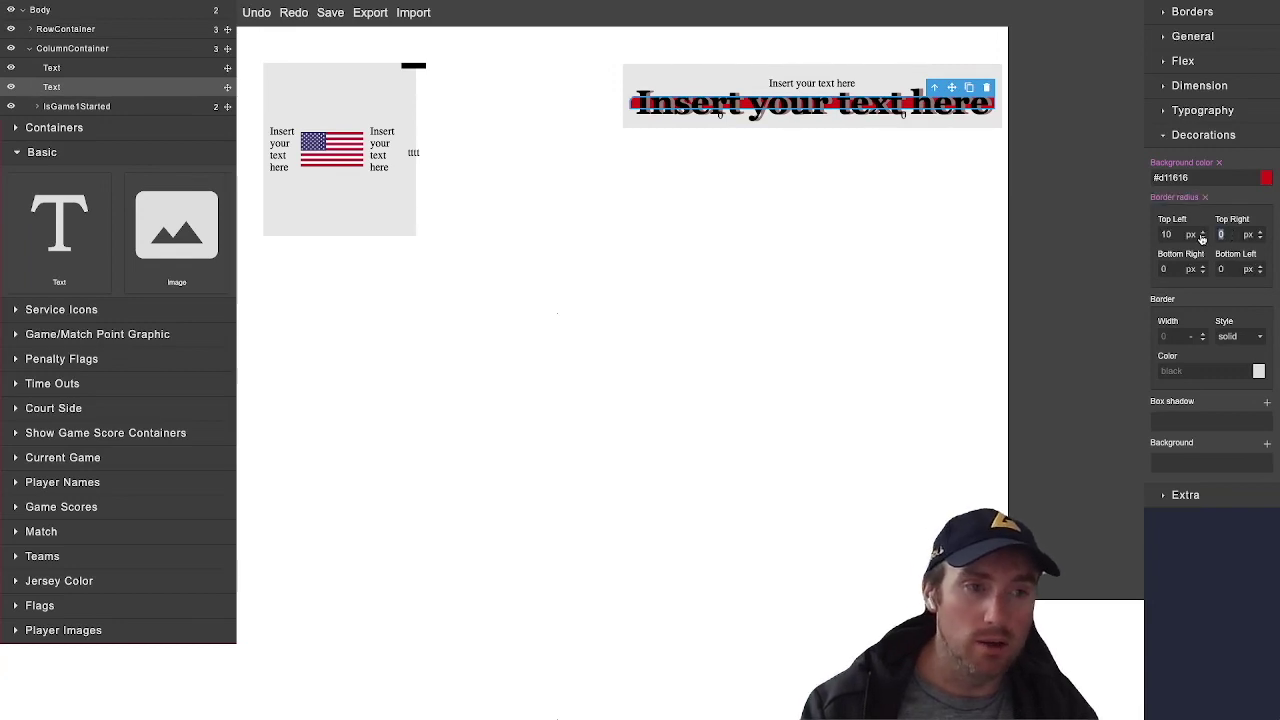
text(1)
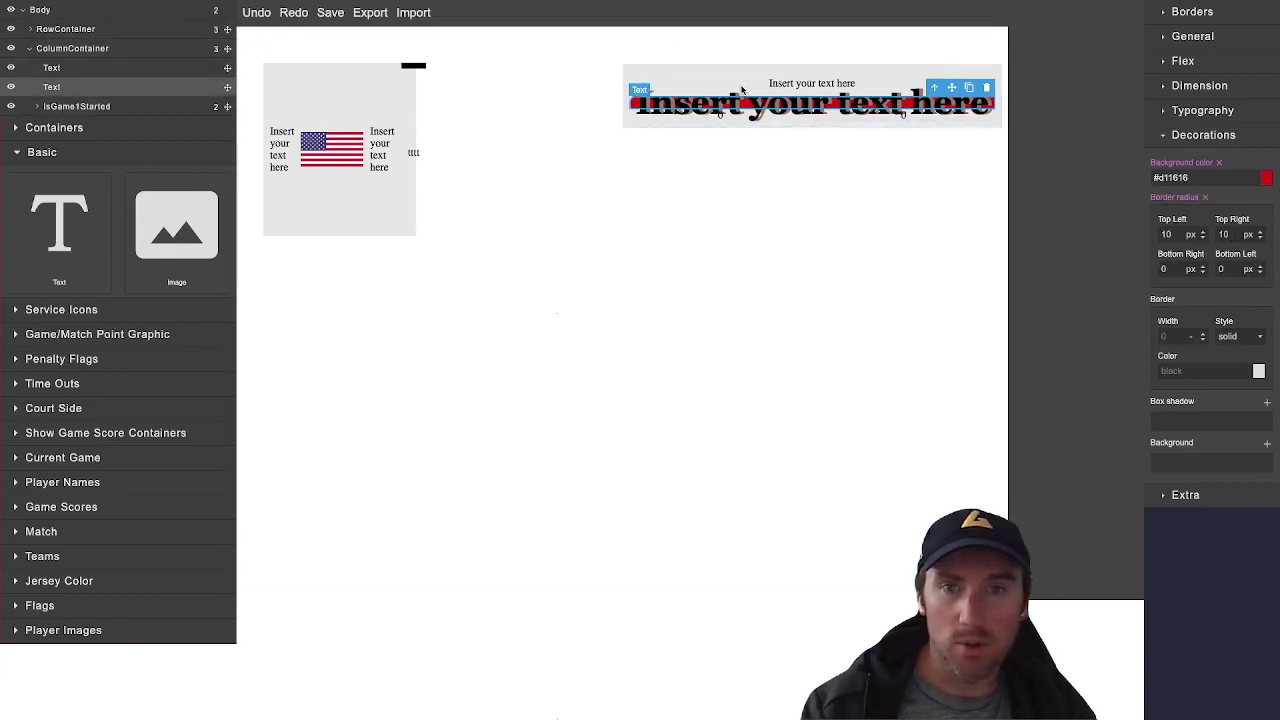
click(706, 124)
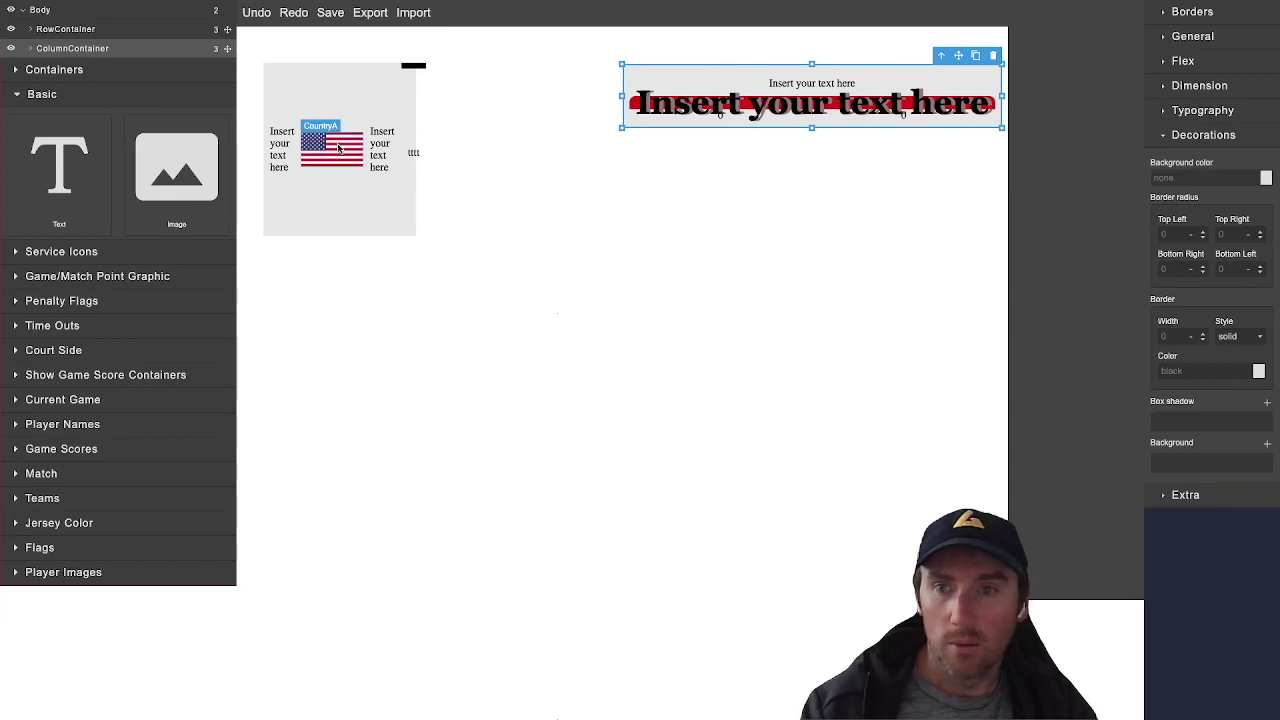
Try a 10 px border radius on the flag's top-left and top-right corners, clearing the radius again
click(340, 148)
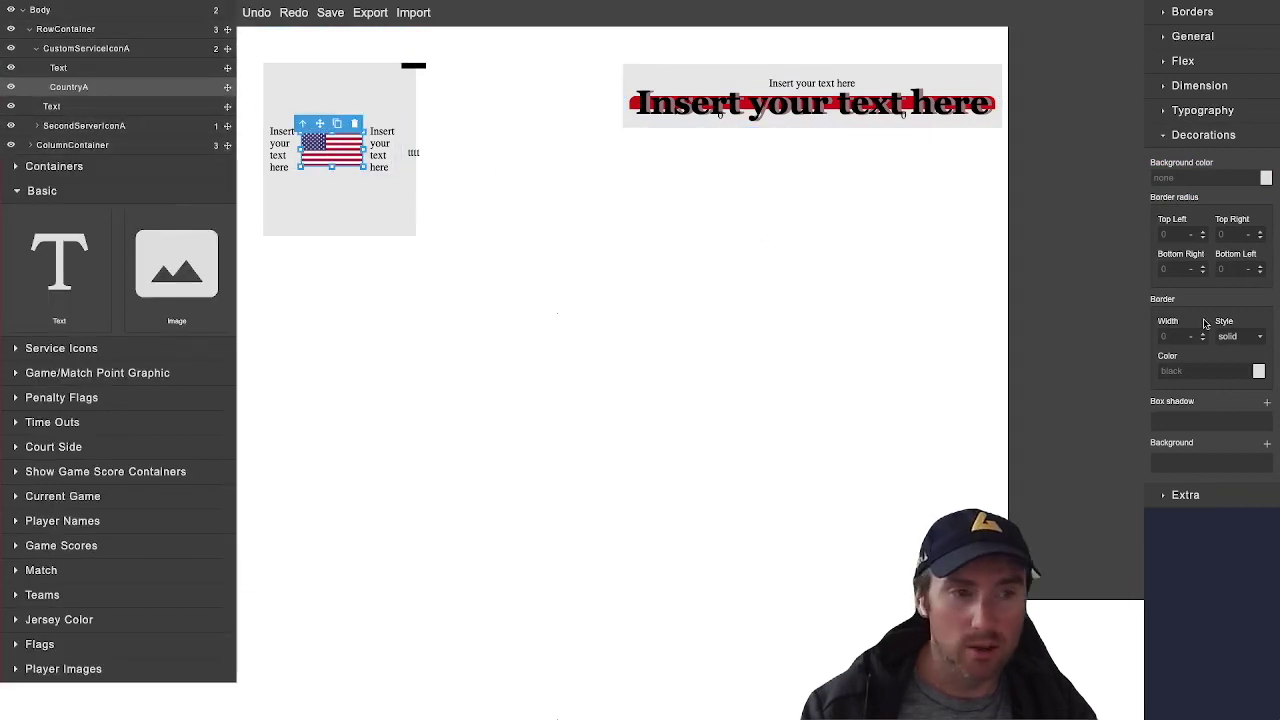
click(1161, 234)
text(10)
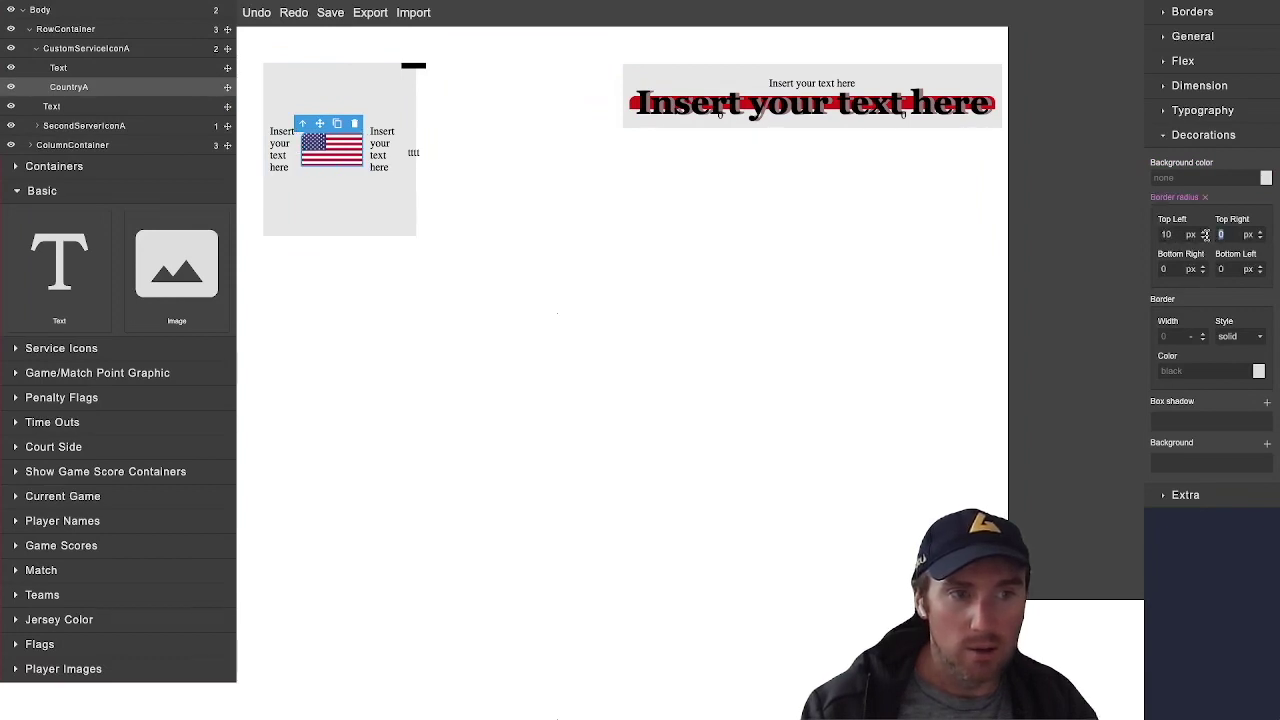
click(1224, 234)
text(1)
key(BackSpace)
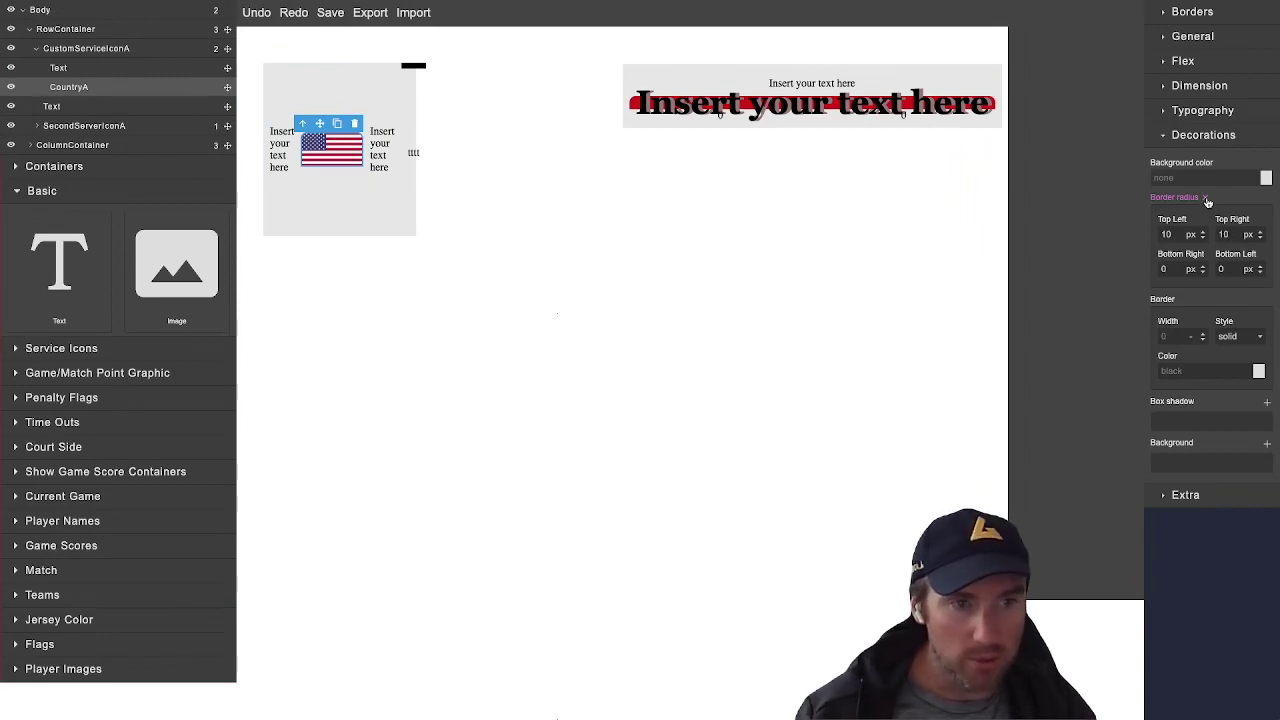
click(1207, 199)
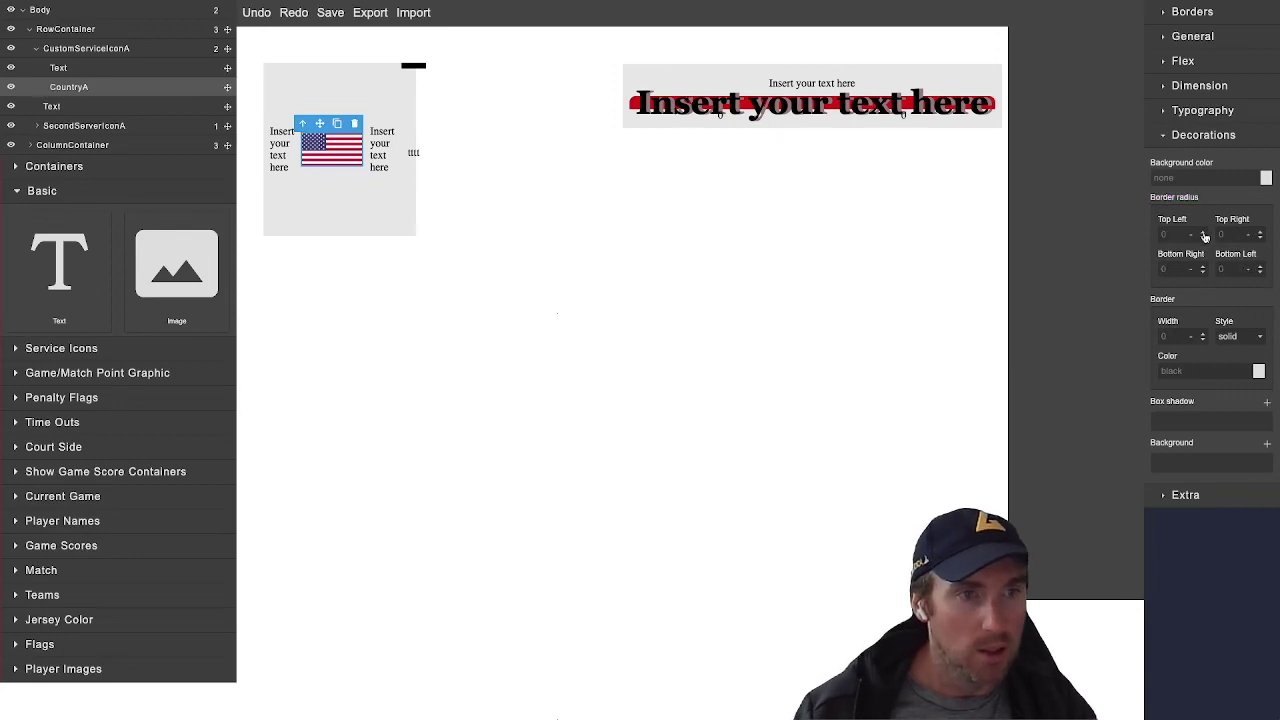
click(1165, 14)
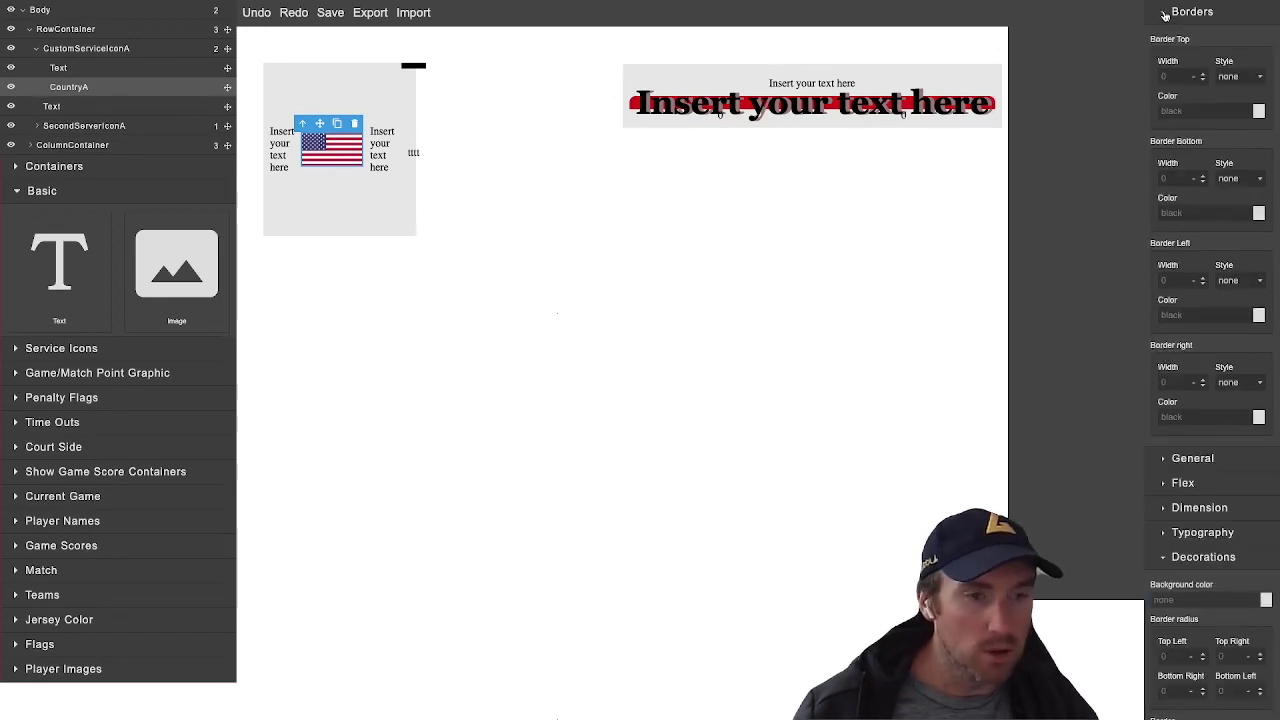
click(1165, 14)
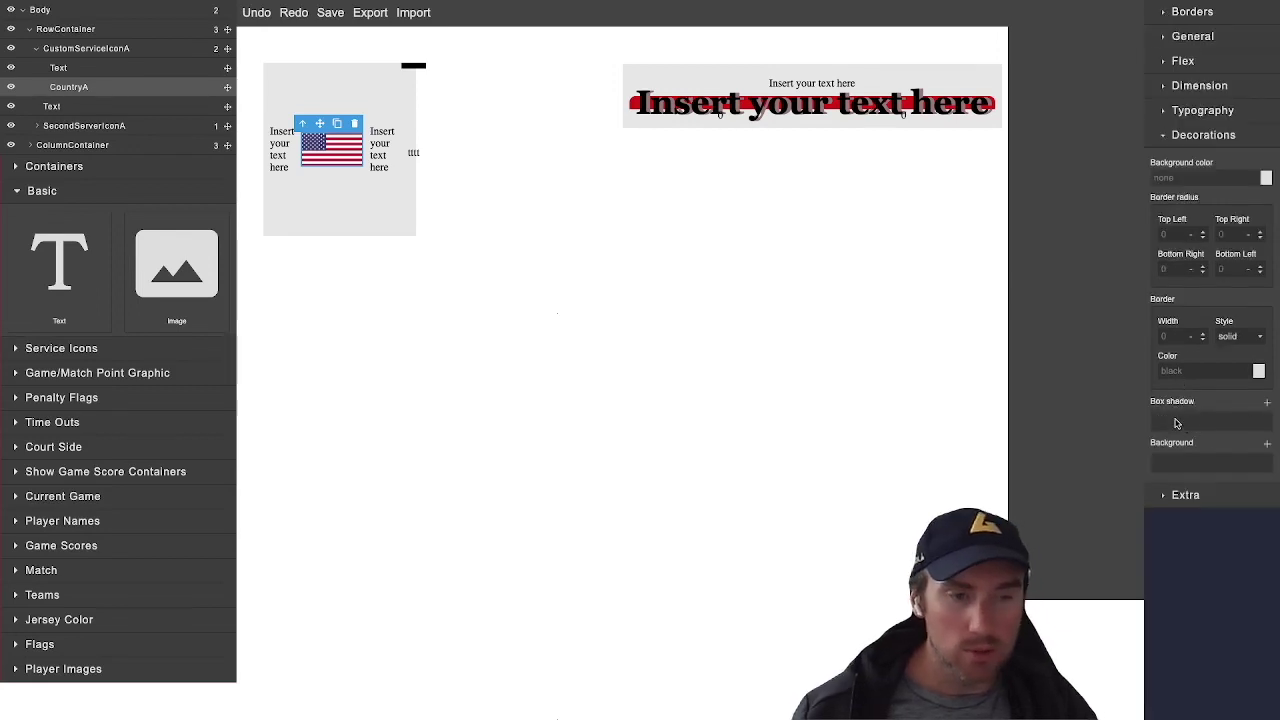
Add a background layer to the flag and switch its type from image through color to gradient
click(1267, 445)
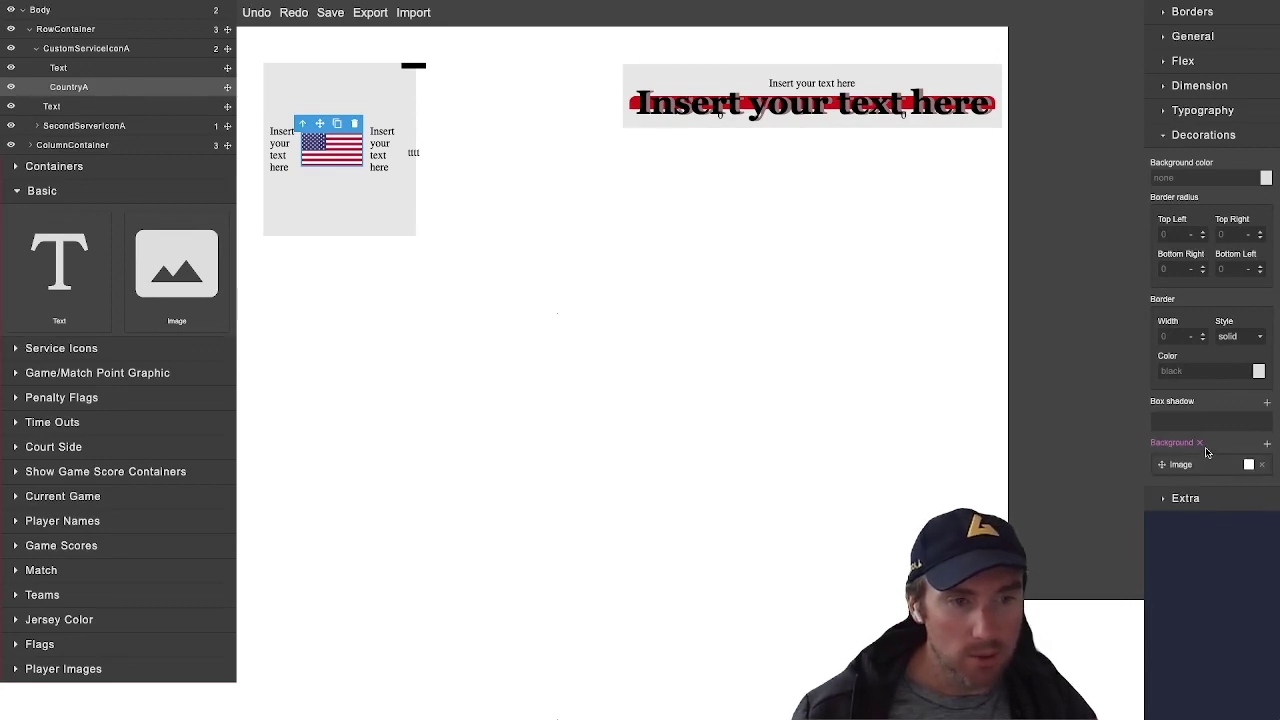
click(1195, 466)
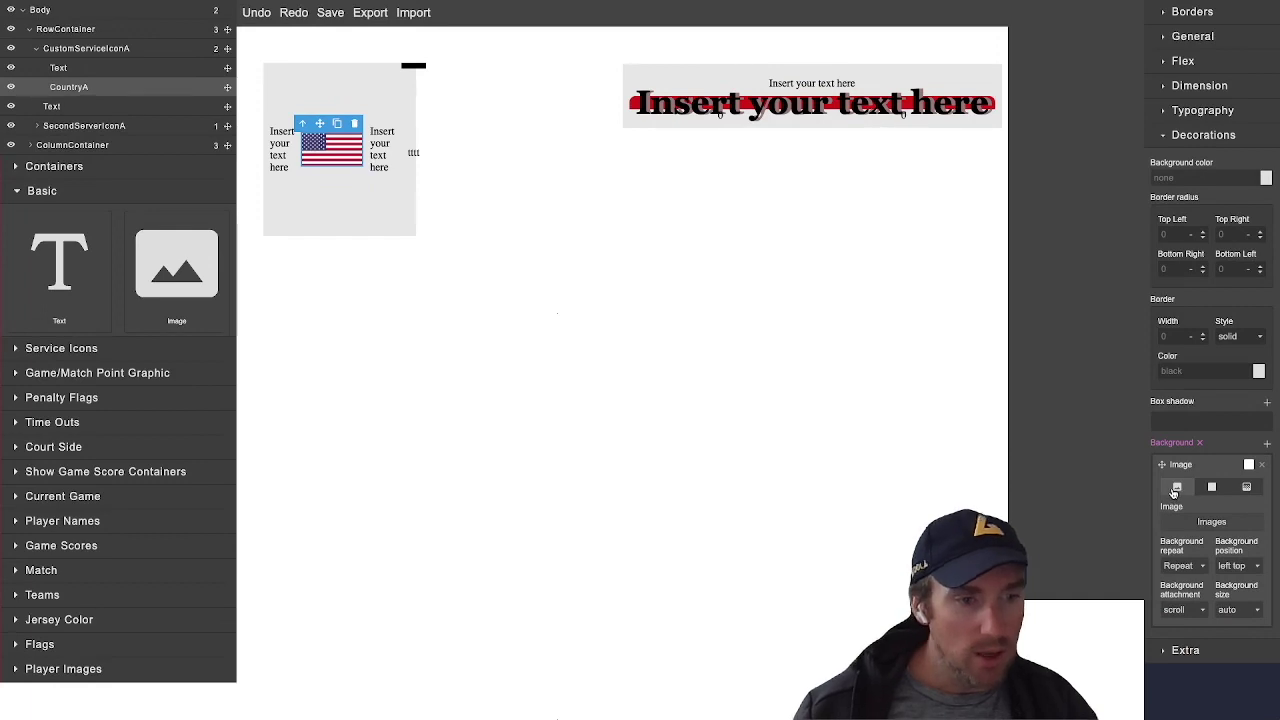
click(1211, 487)
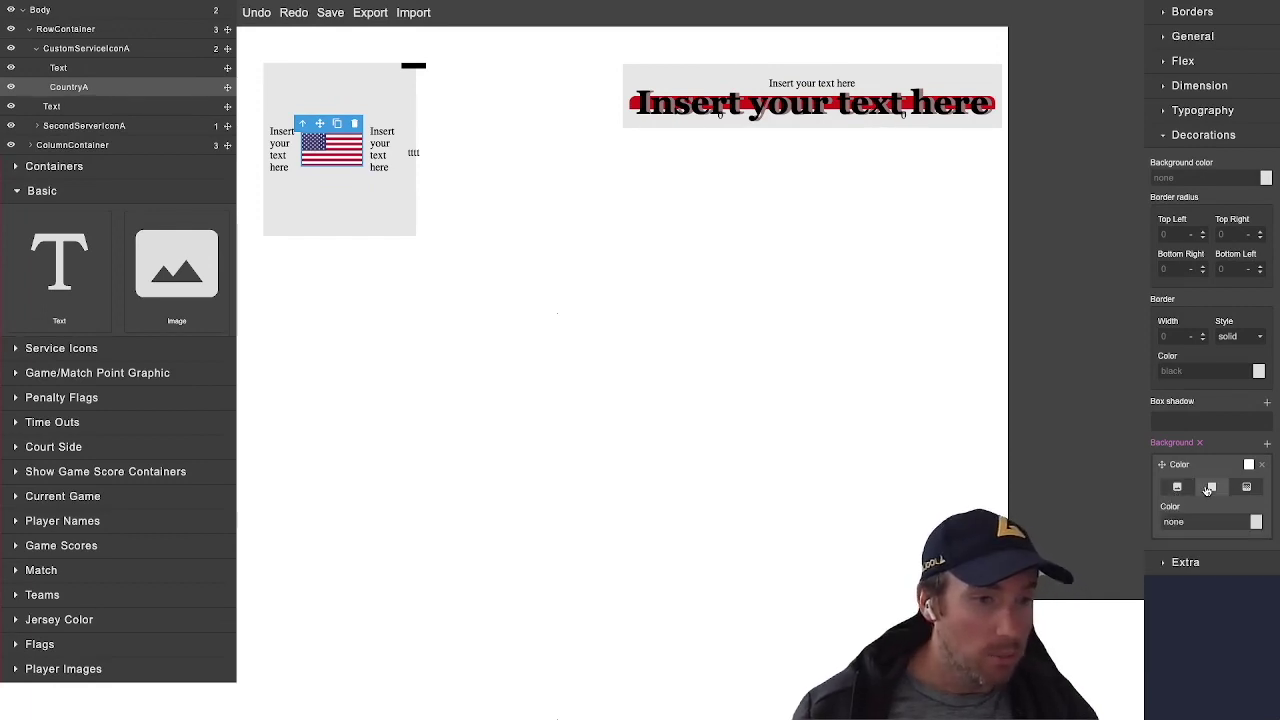
click(1245, 487)
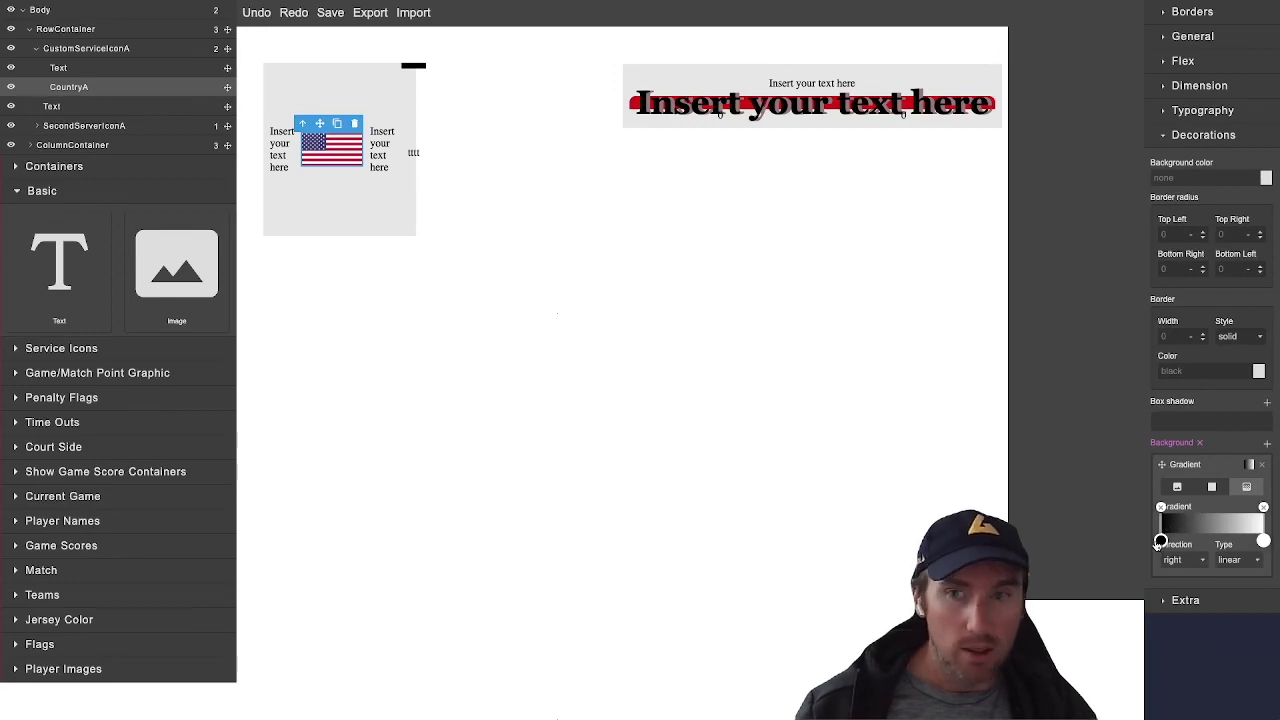
Add a background layer to the row container and make it a gradient
click(390, 218)
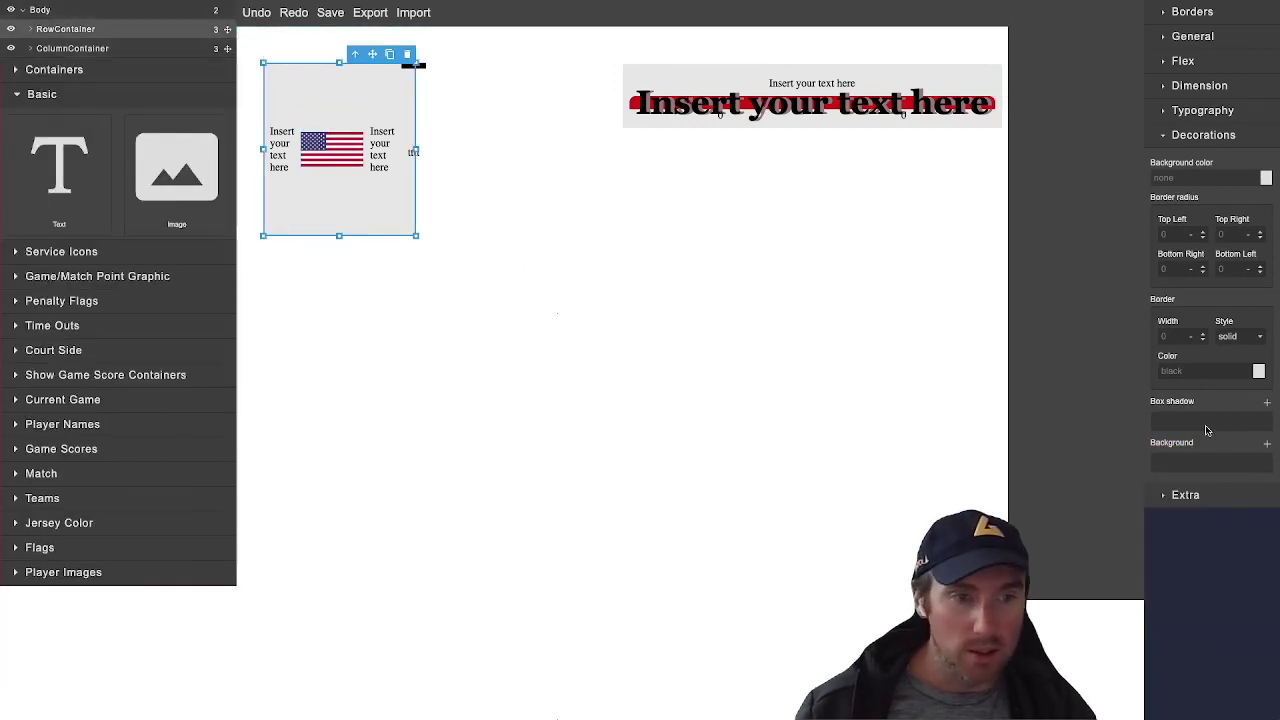
click(1266, 442)
click(1177, 466)
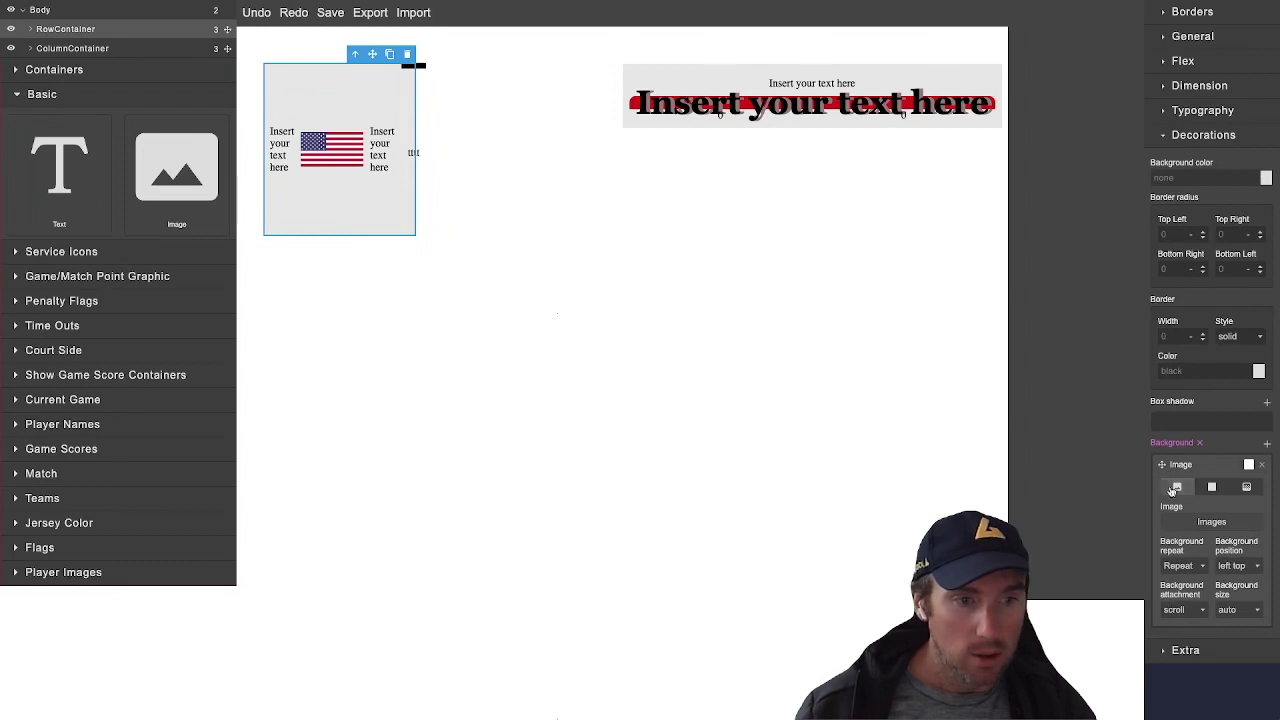
click(1246, 487)
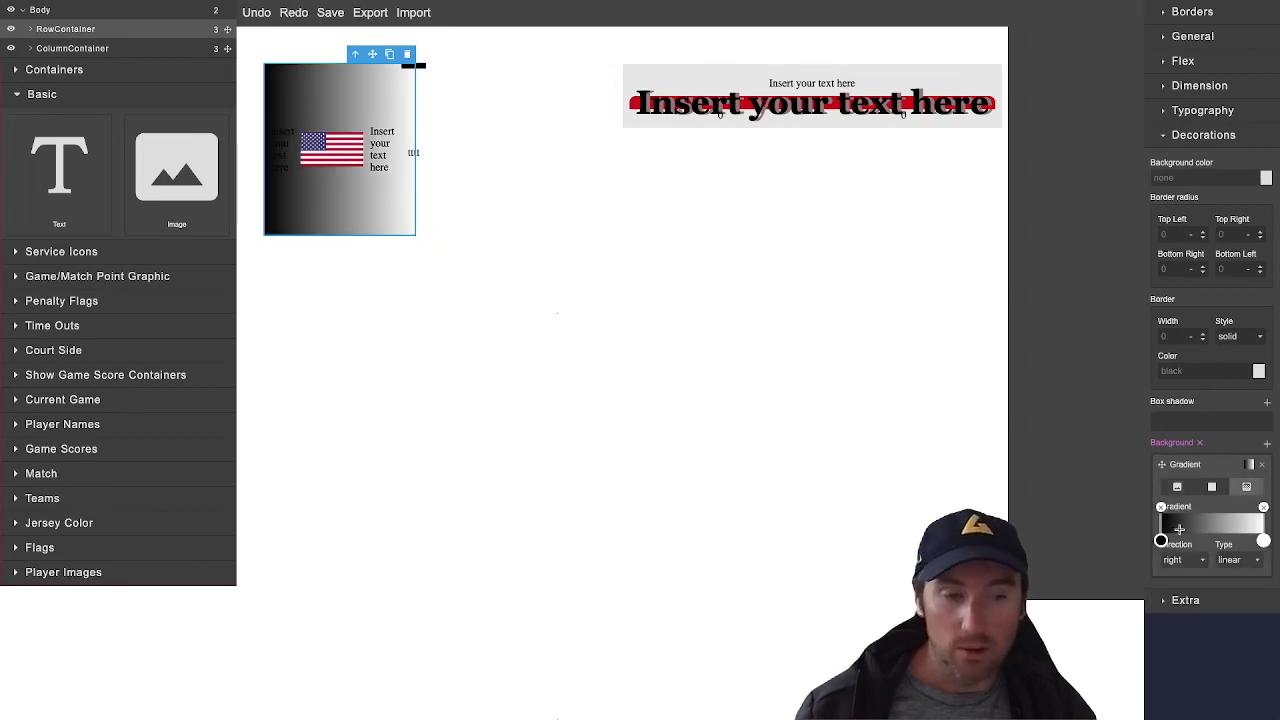
Set the row container gradient's start color to green and its end color to red
click(1161, 540)
click(1241, 591)
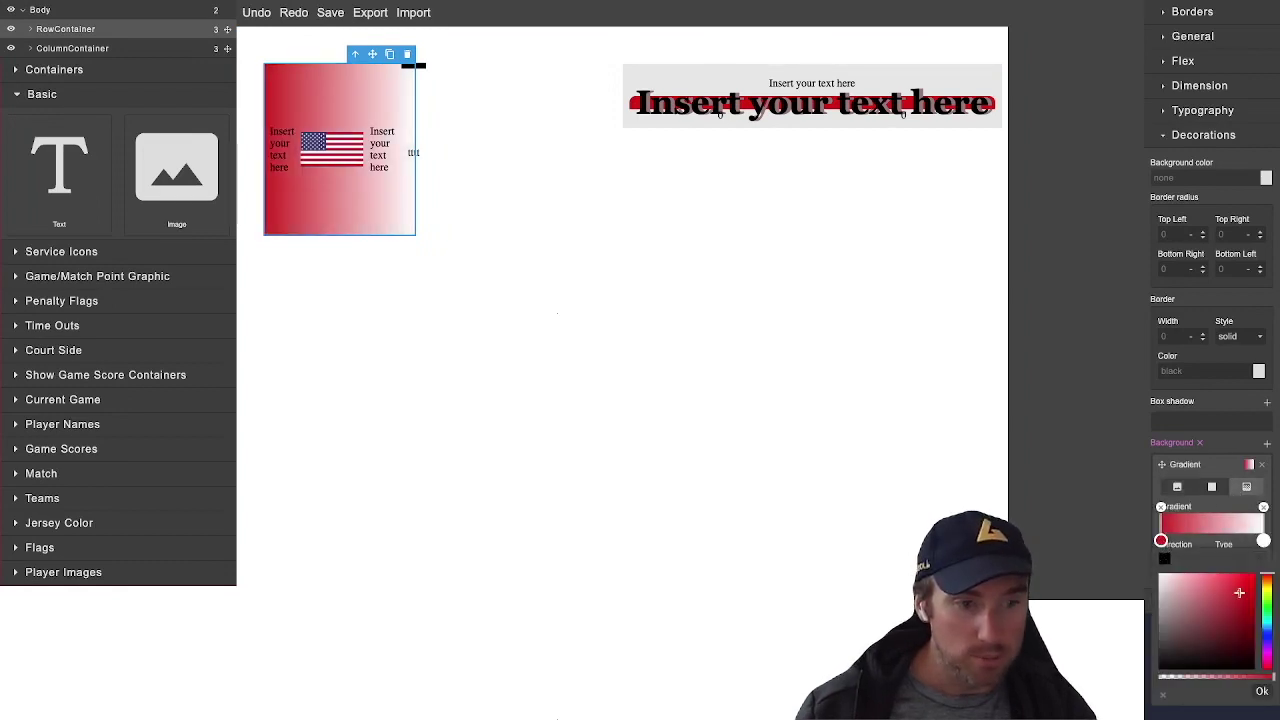
click(1267, 607)
mouse_move(1238, 598)
mouse_down()
mouse_move(1224, 615)
mouse_move(1244, 606)
mouse_up()
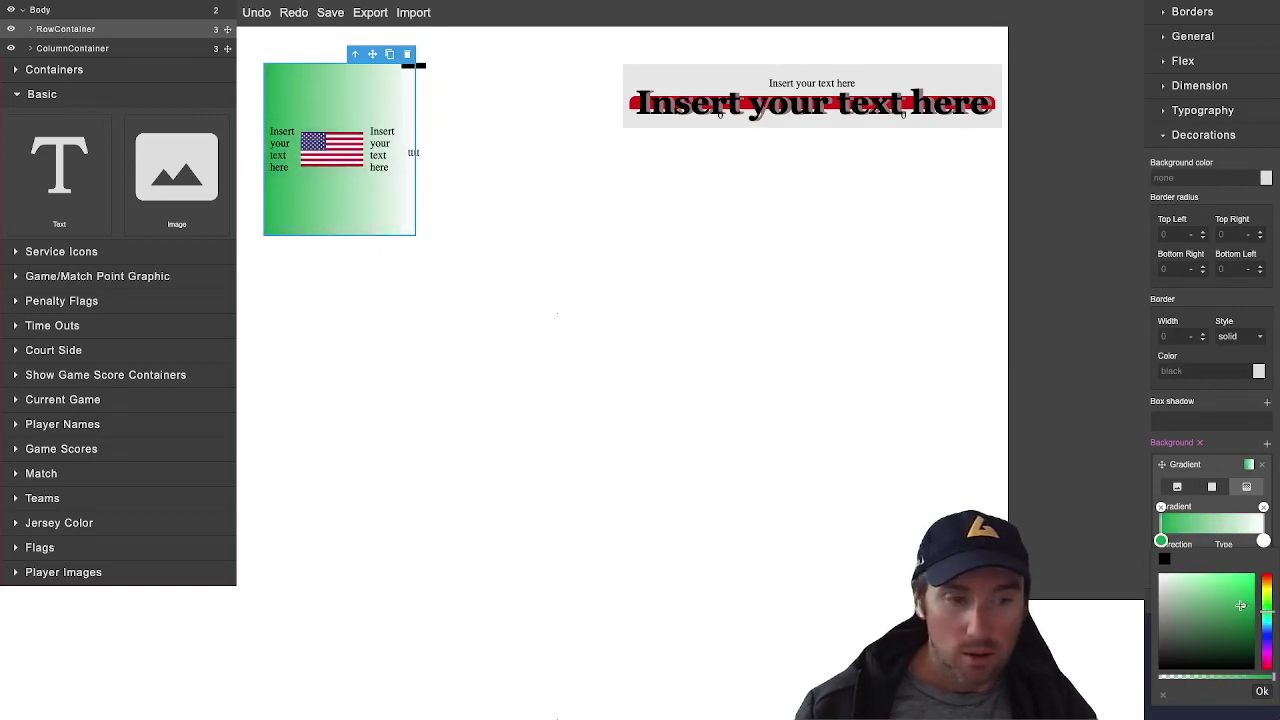
click(1263, 540)
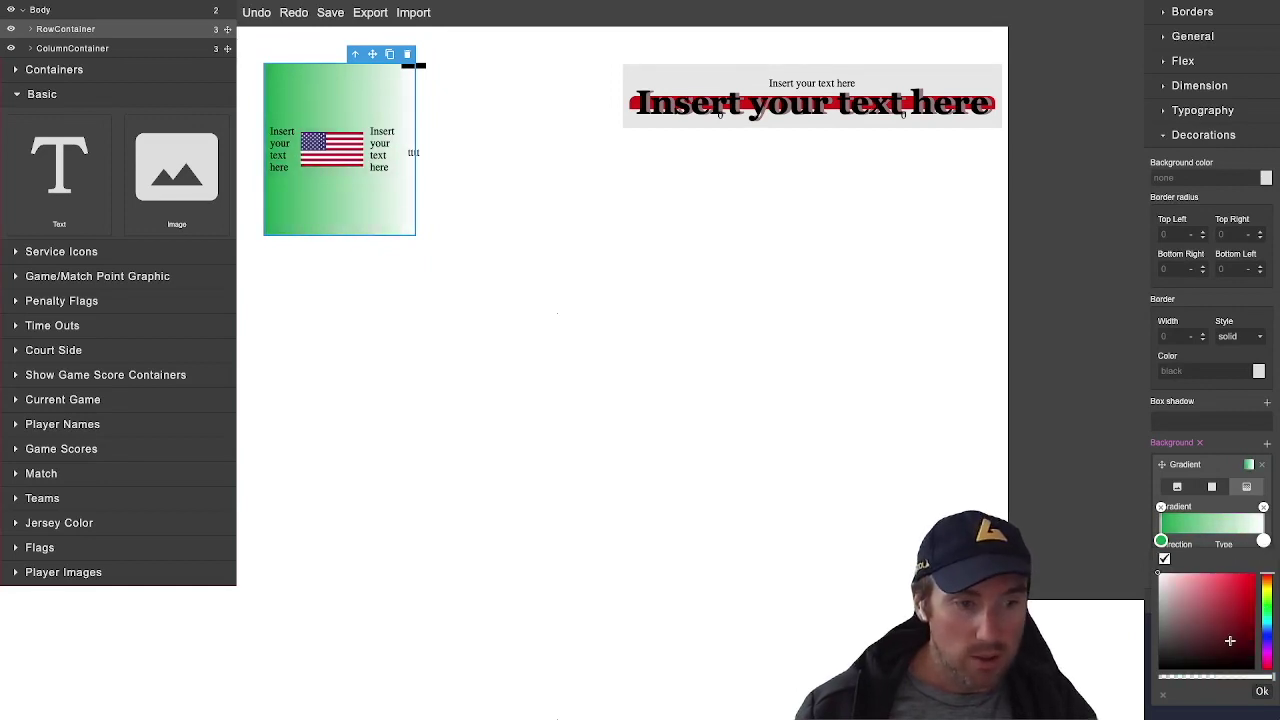
click(1230, 588)
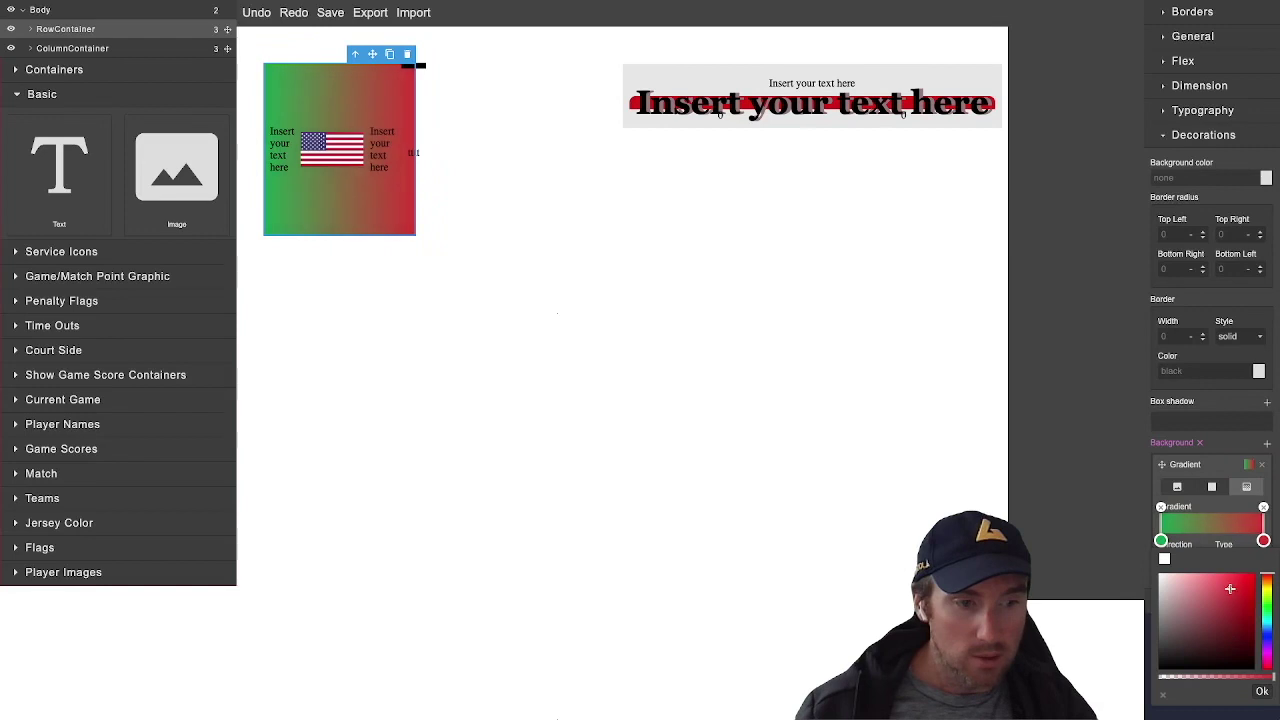
click(1261, 692)
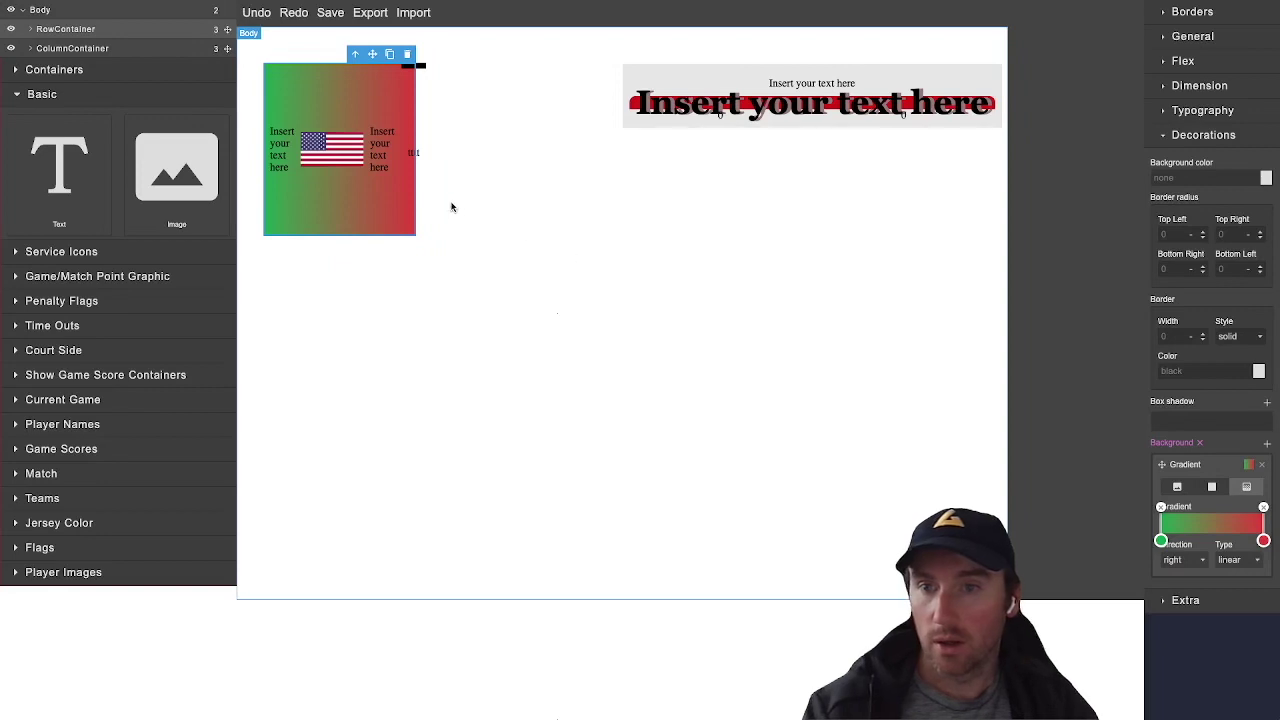
Try the row container's gradient as radial with the direction set to bottom, and remove the background
click(1220, 582)
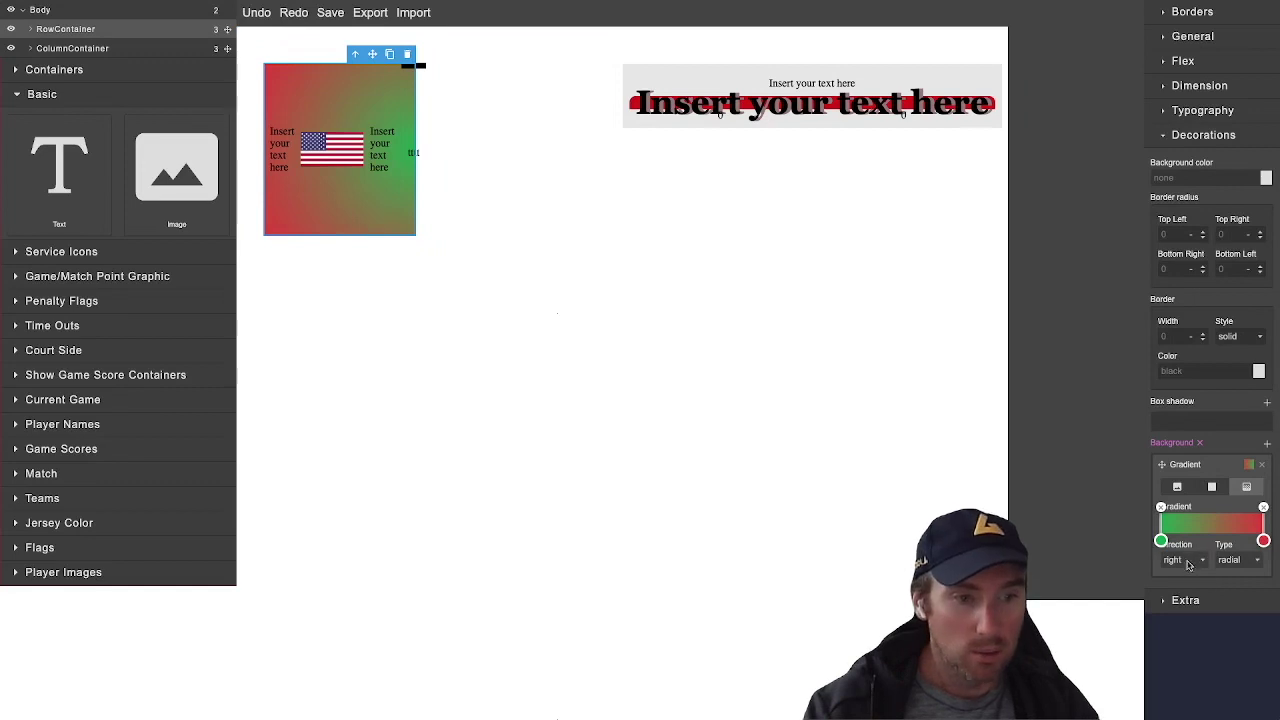
click(1186, 560)
click(1180, 578)
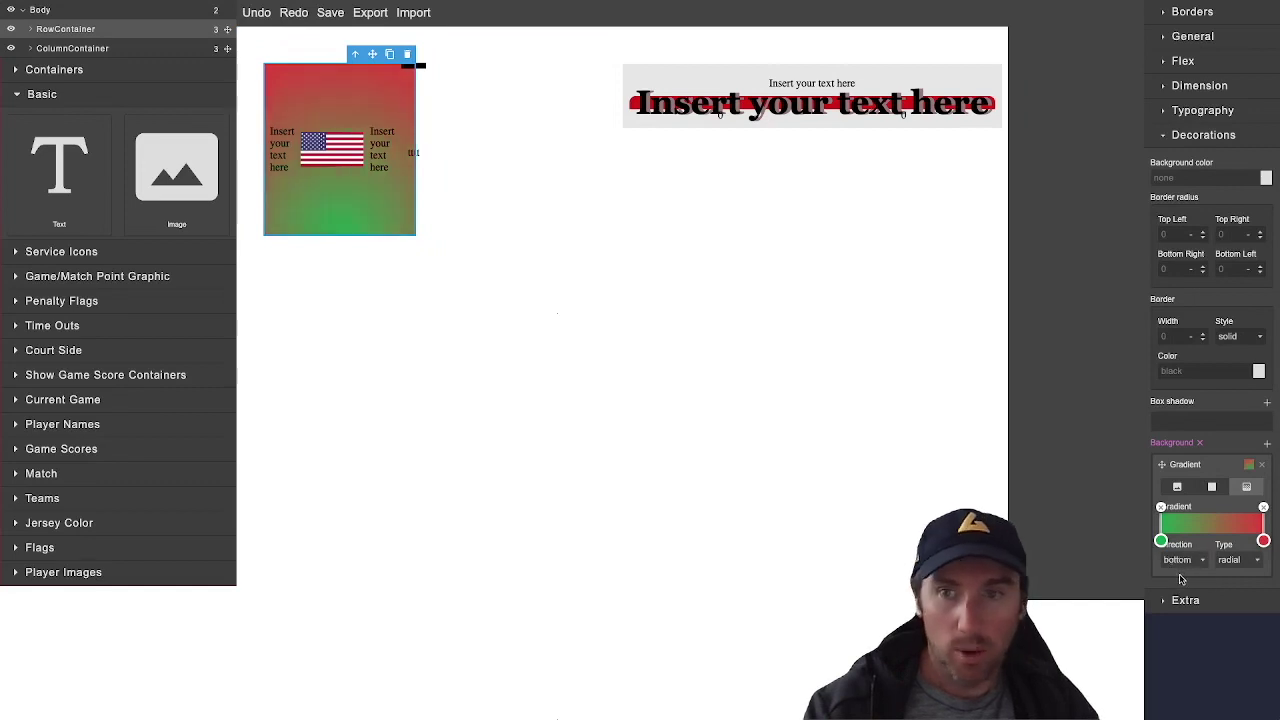
click(1199, 444)
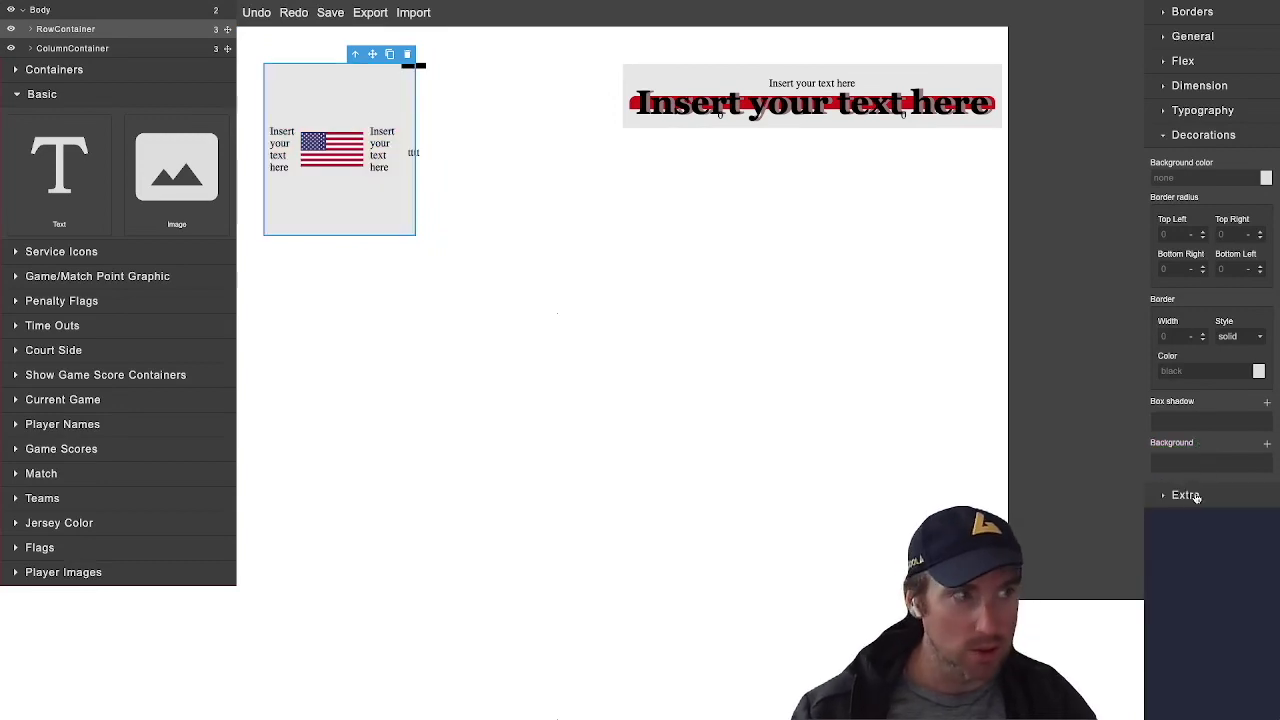
Try lowering the row container's opacity to about 0.75 and restore it to 1
click(1165, 498)
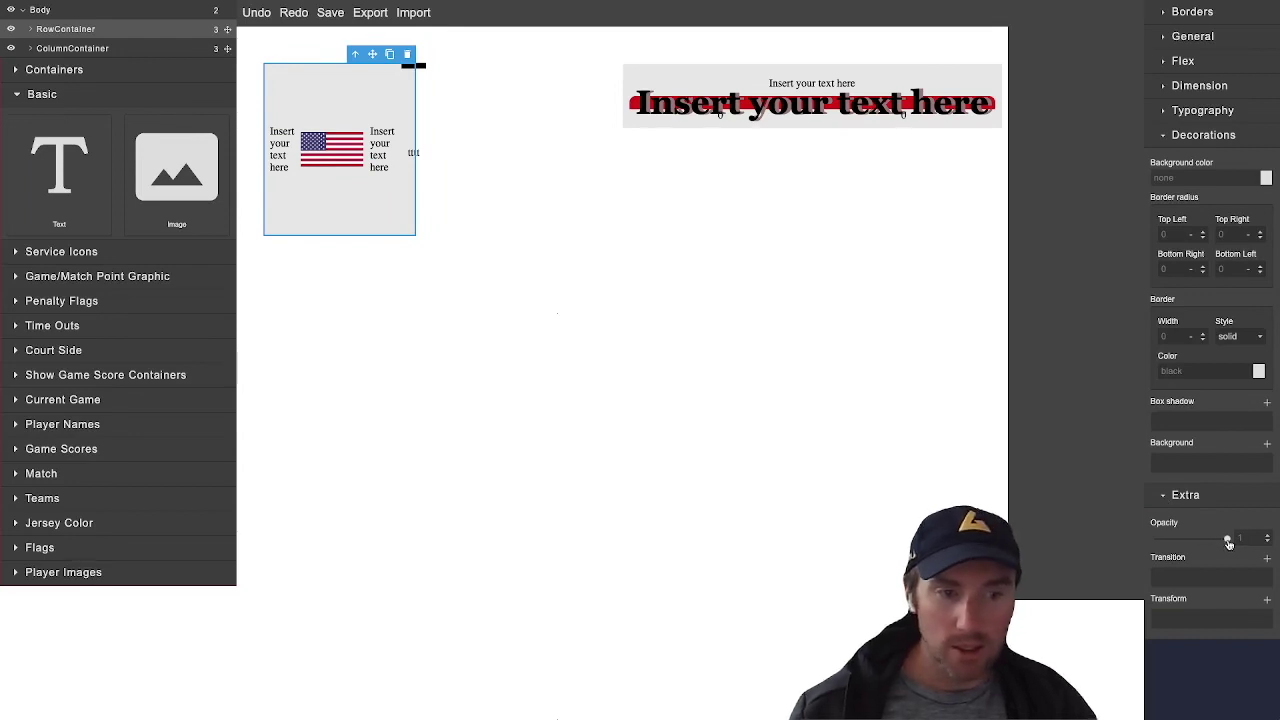
mouse_move(1228, 541)
mouse_down()
mouse_move(1189, 543)
mouse_move(1223, 545)
mouse_up()
drag(1234, 545, 1210, 545)
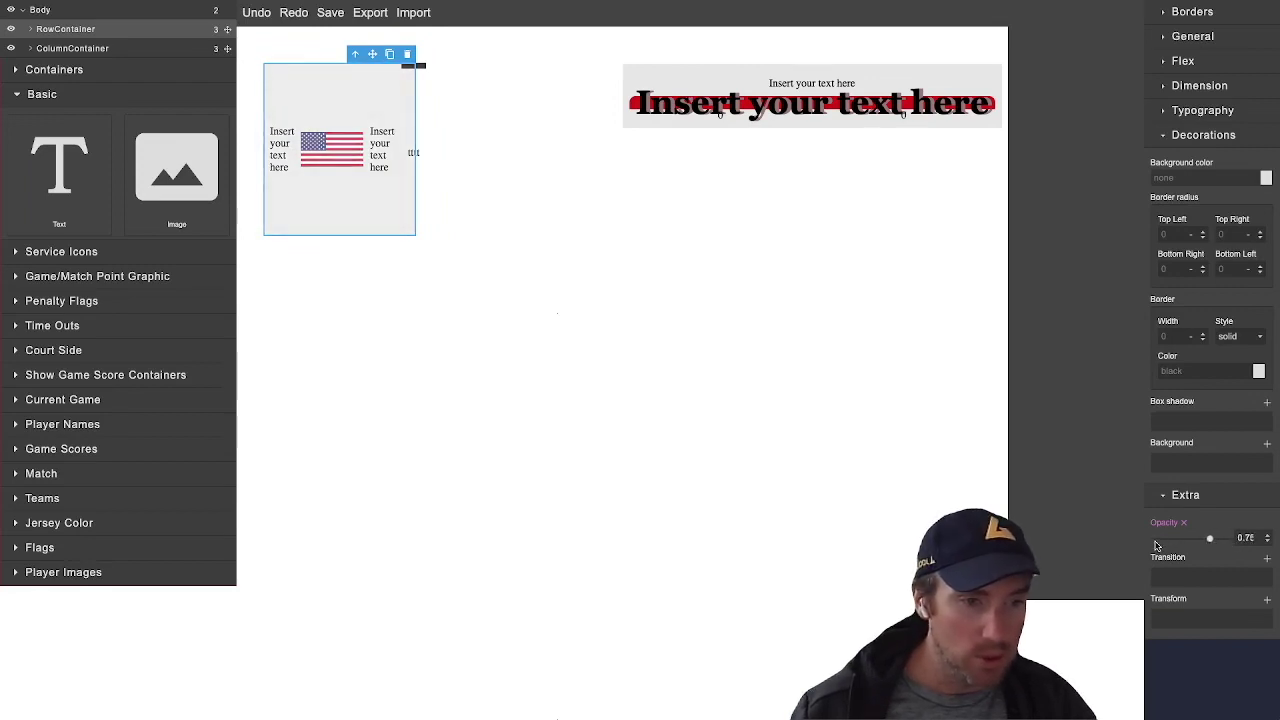
mouse_move(1210, 543)
mouse_down()
mouse_move(1123, 543)
mouse_move(1230, 543)
mouse_up()
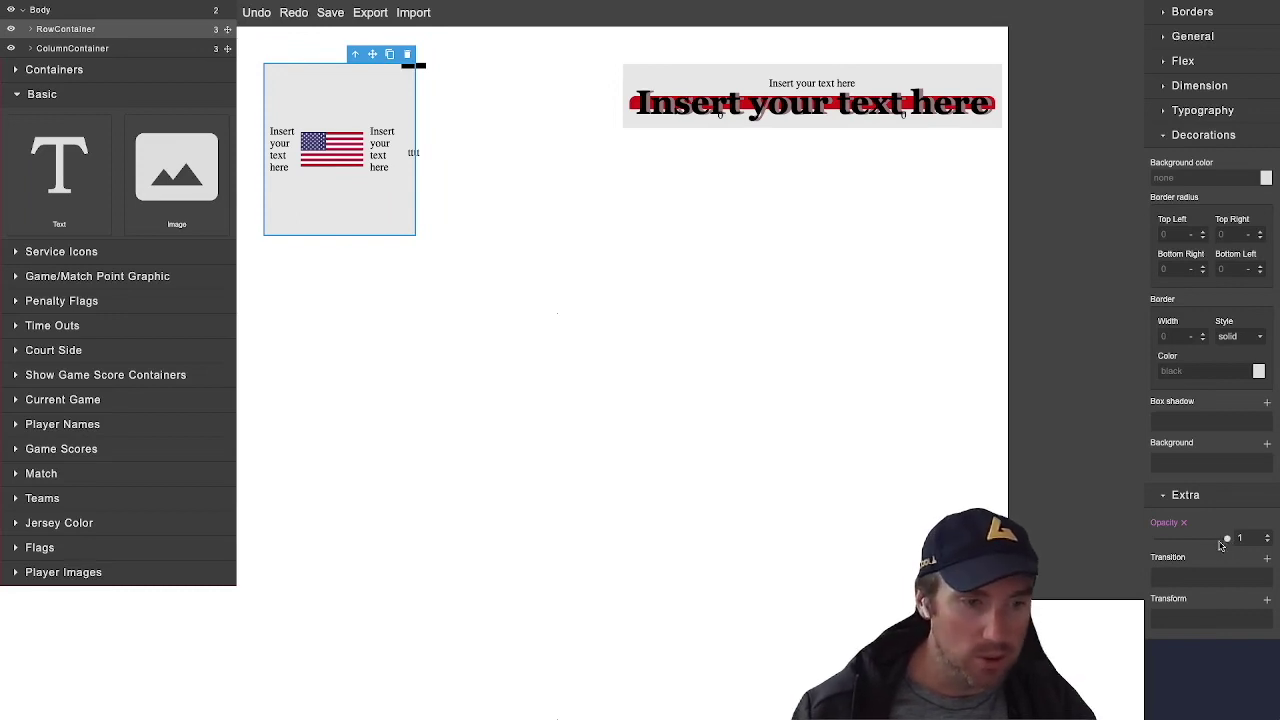
Add a transition to the row container and expand its property, duration and timing settings
click(1267, 559)
click(1228, 580)
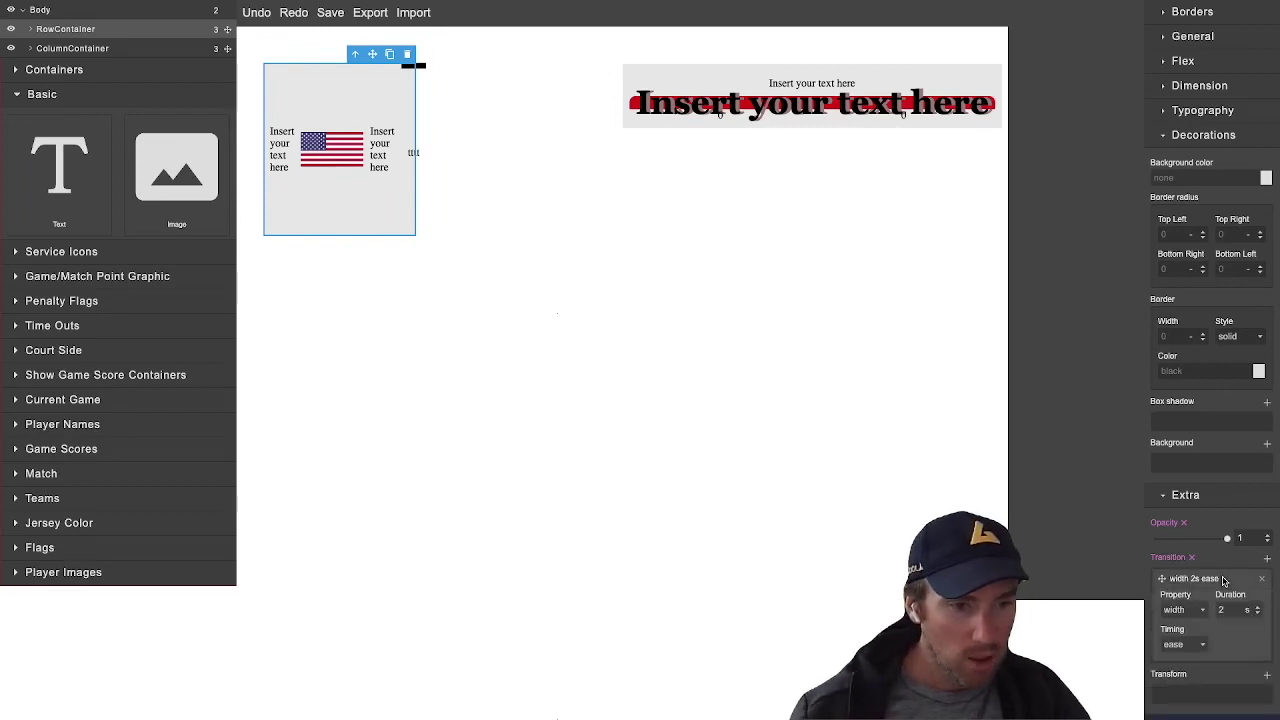
Delete the width transition from the row container and clear its transition property
click(1261, 581)
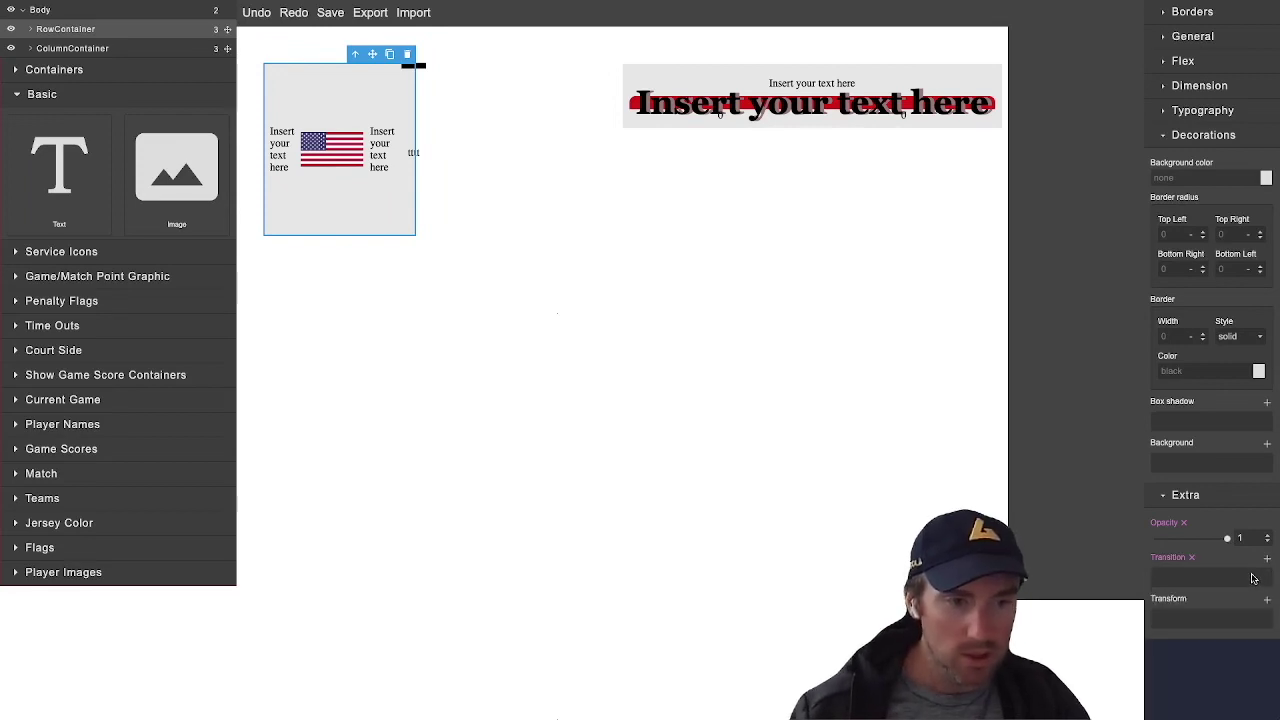
click(1192, 558)
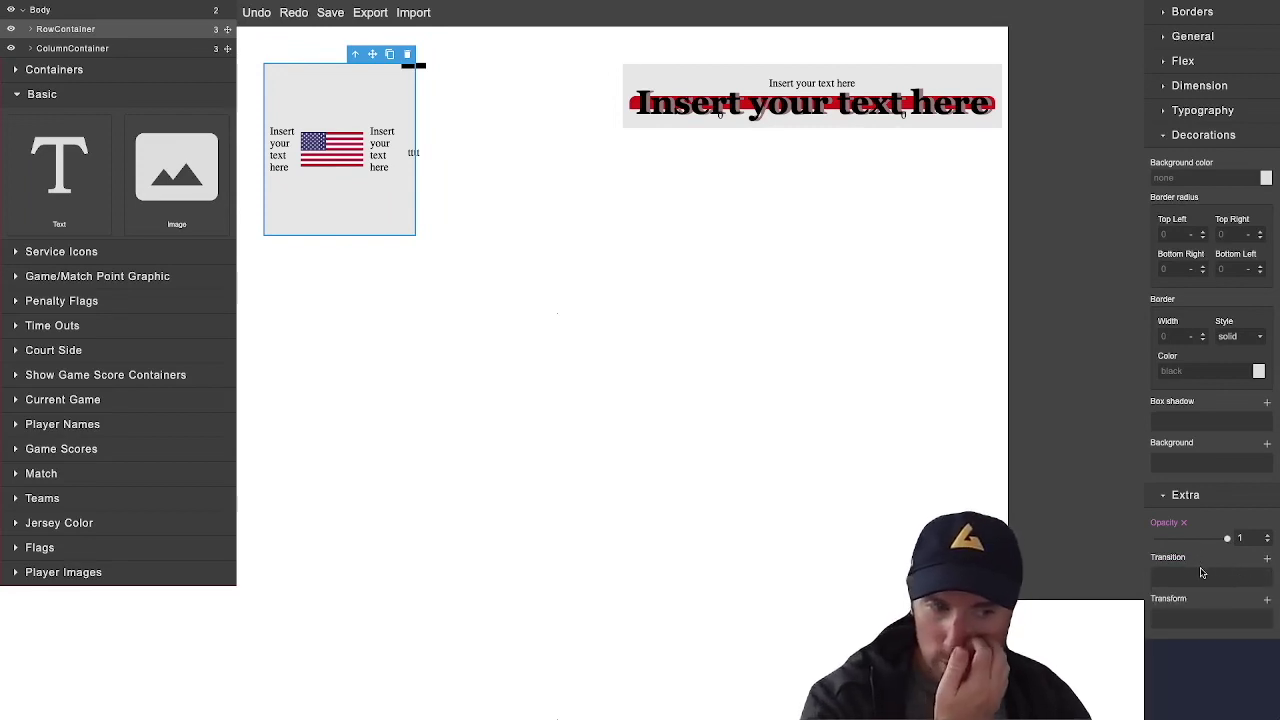
Try adding a transform to the row container, expand its type and value settings, and remove the transform
click(1267, 599)
click(1205, 620)
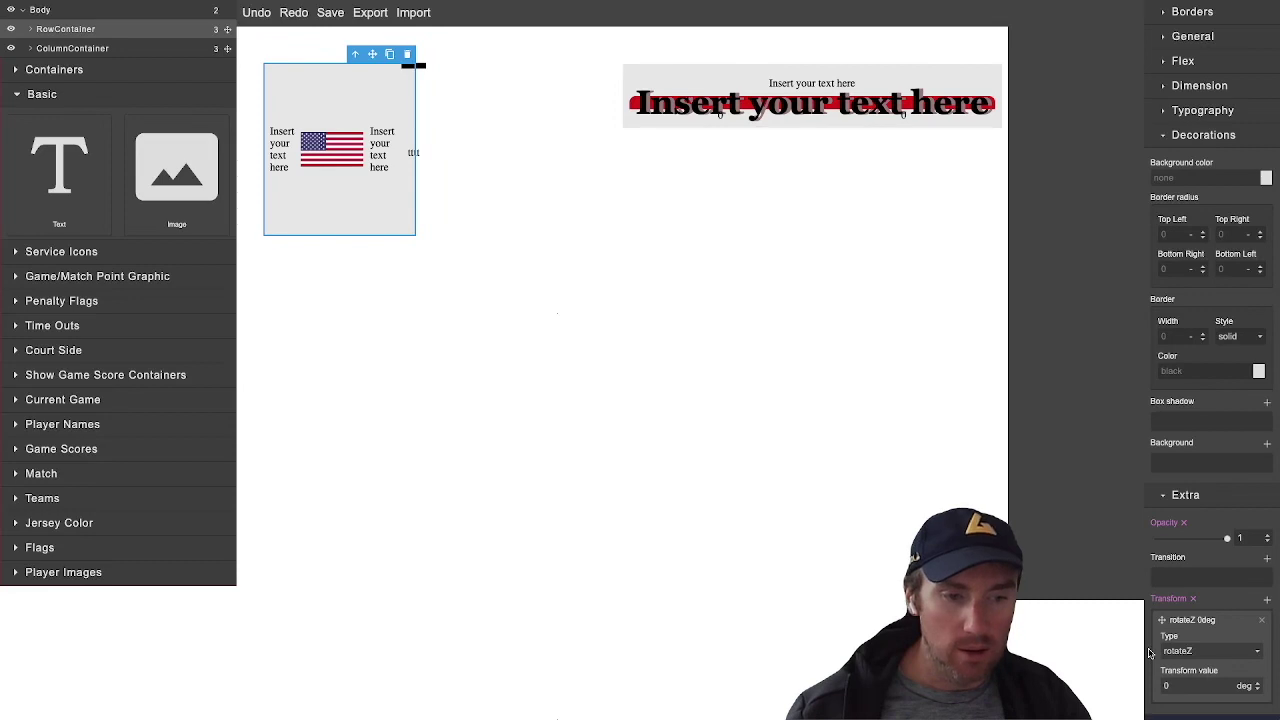
click(1261, 621)
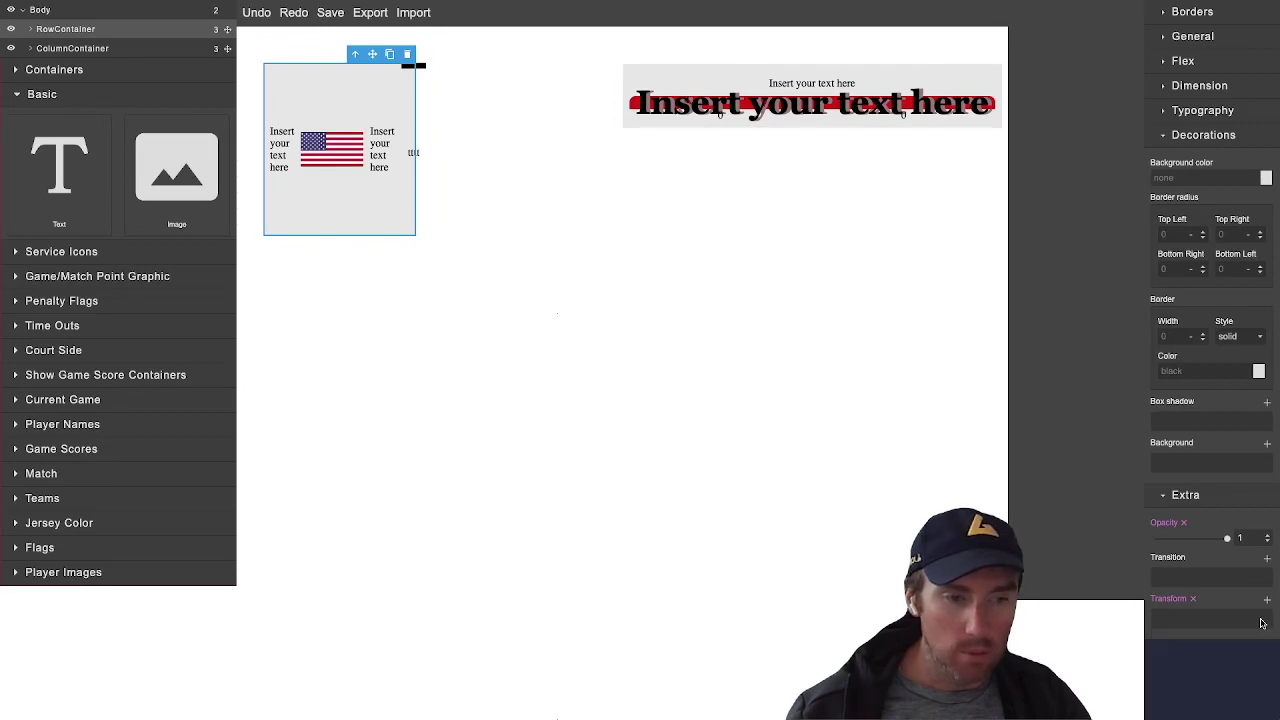
click(1193, 599)
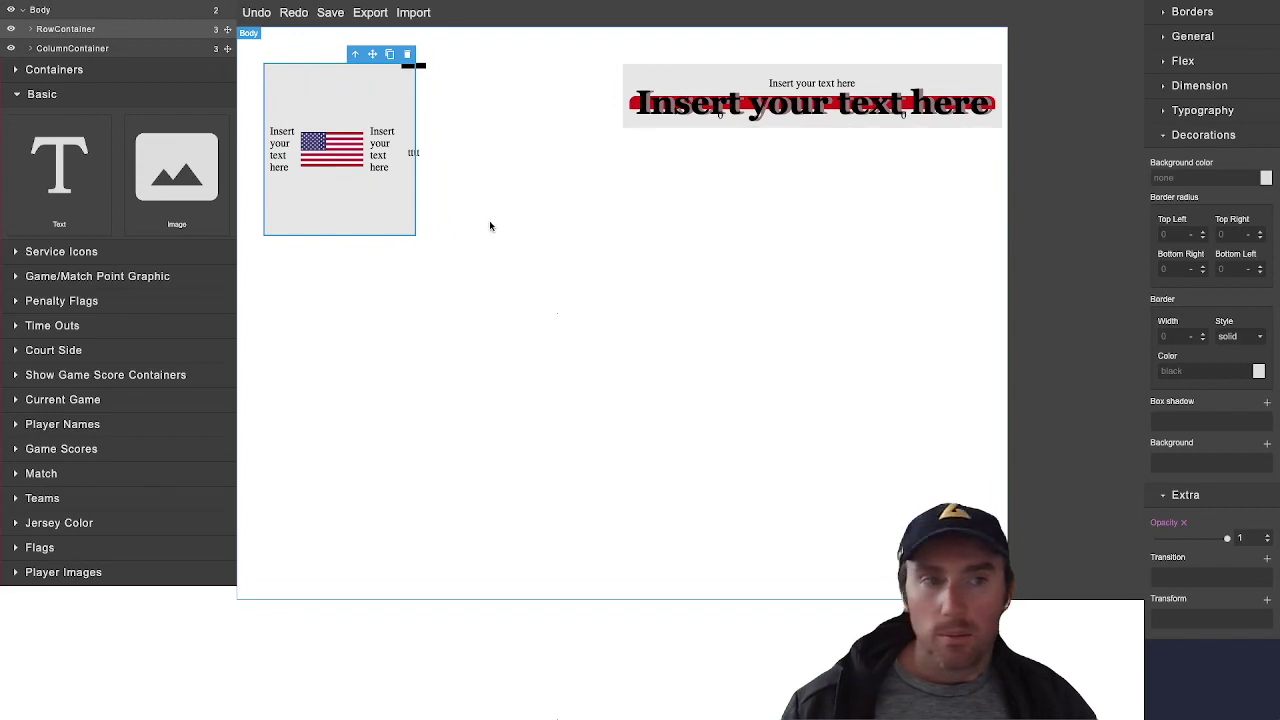
click(803, 341)
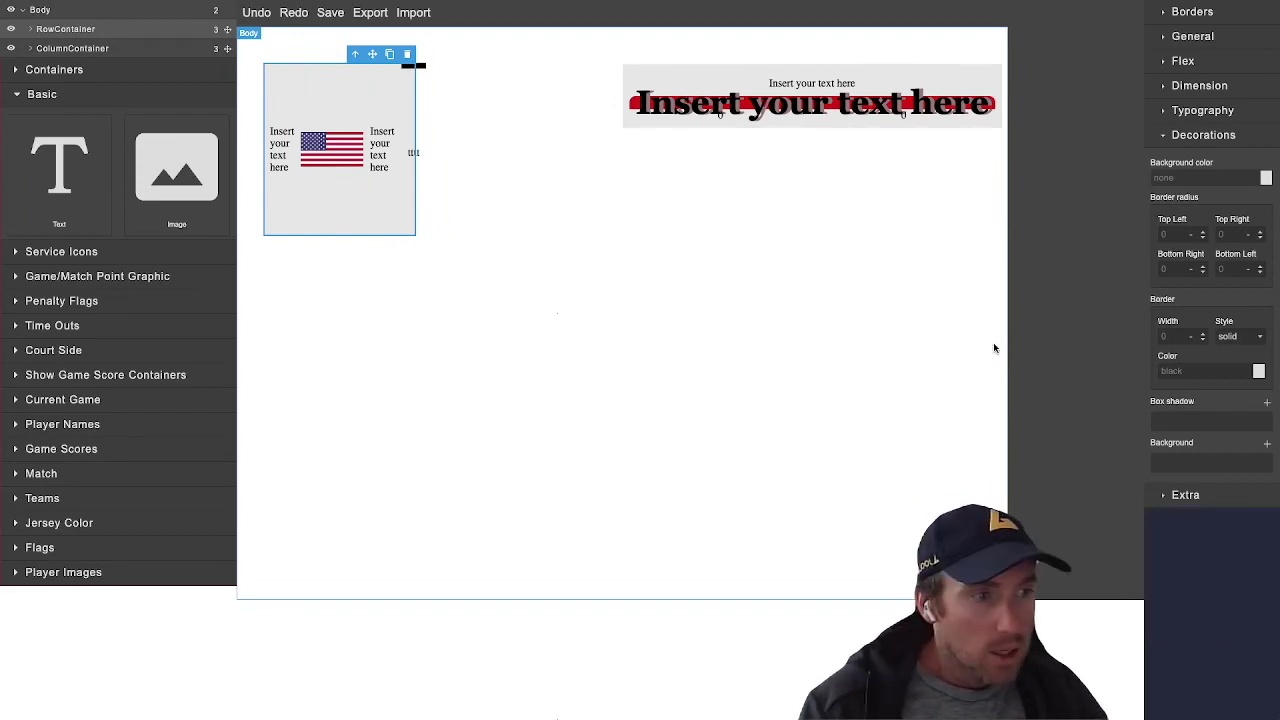